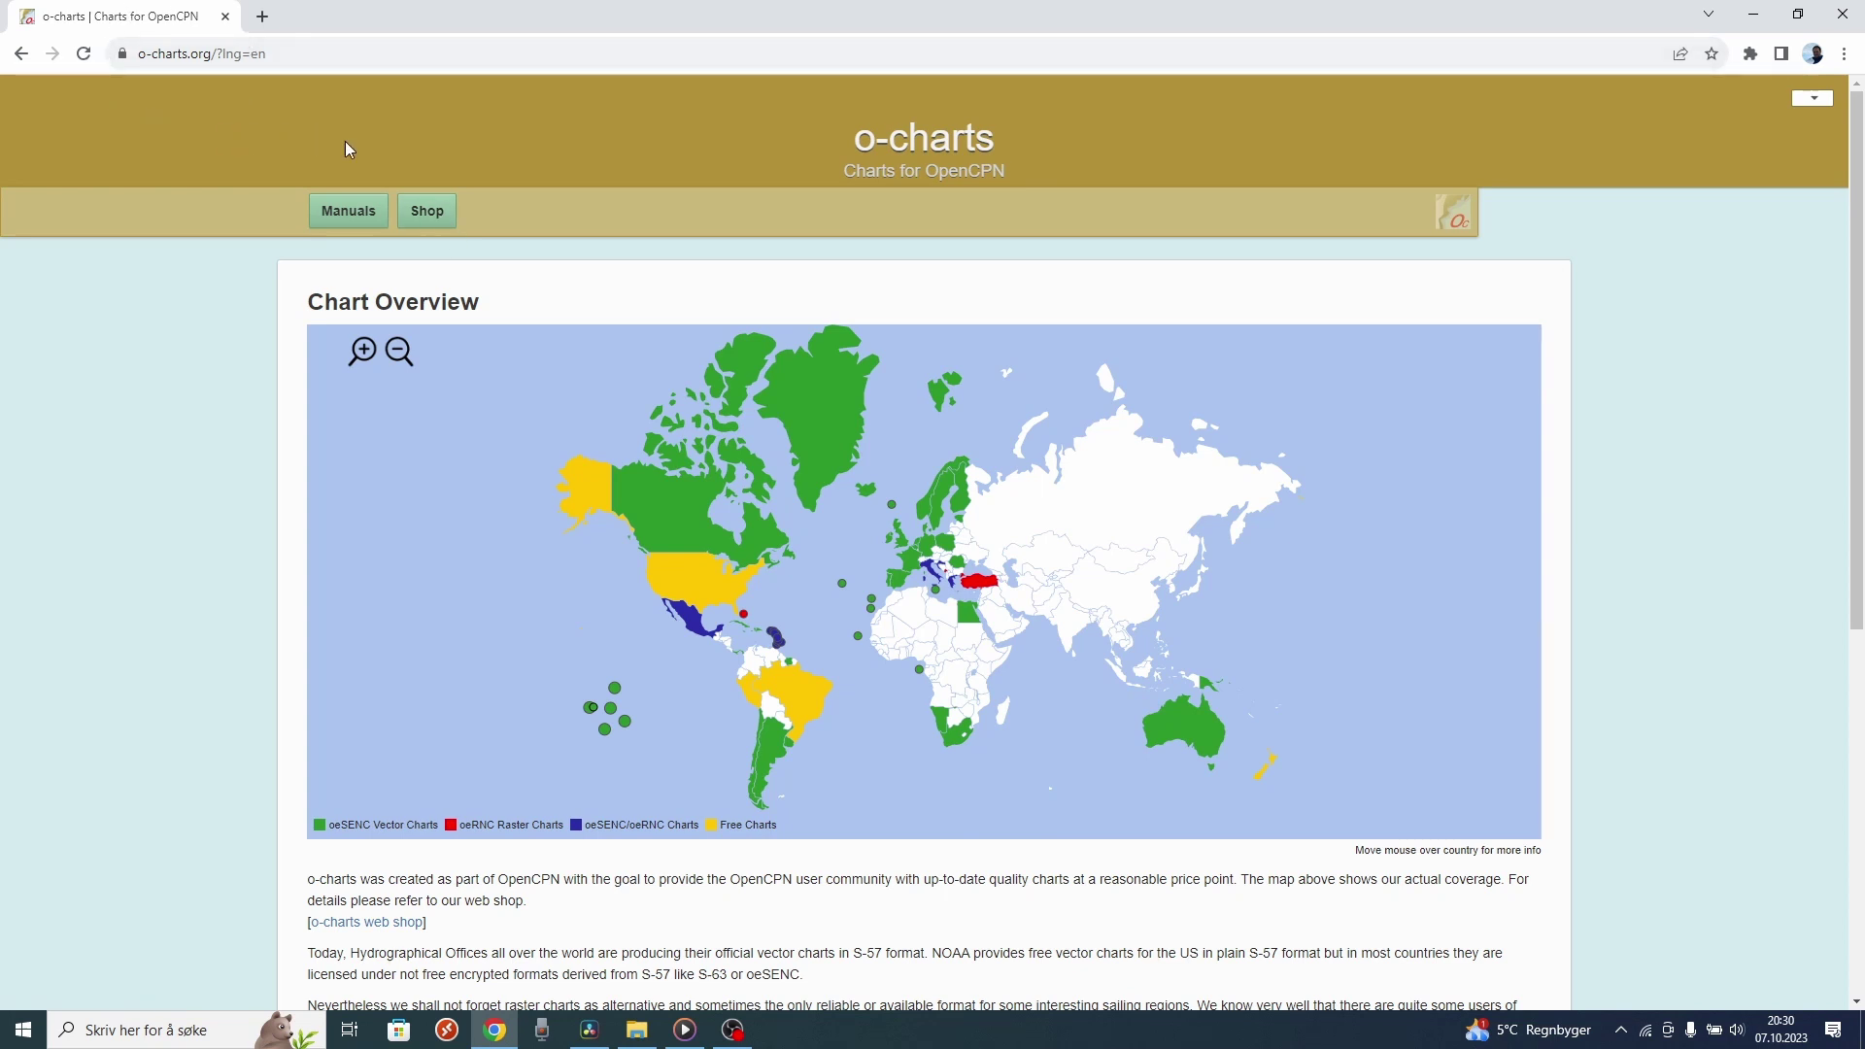
Go to the o-charts.org web shop using the Shop button in the menu bar.
click(433, 216)
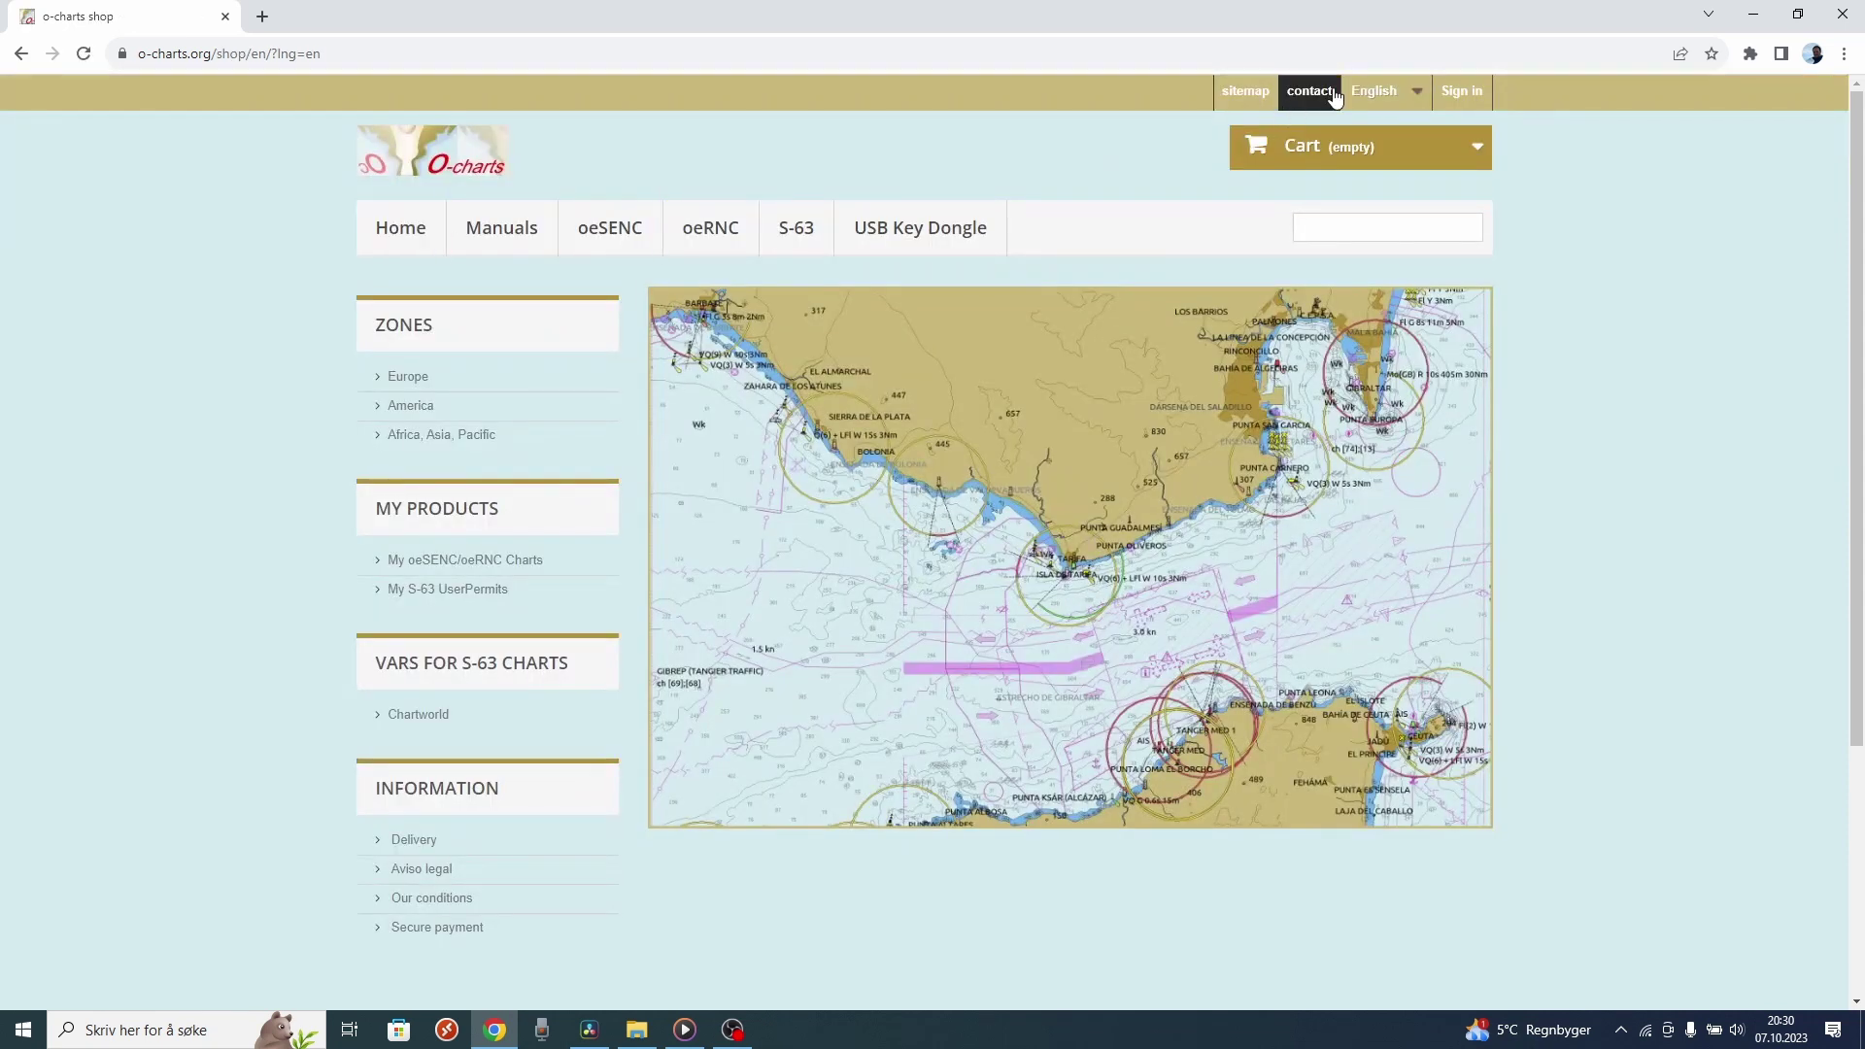
Enter an e-mail address under Create an account and open the new-account registration form.
click(1460, 97)
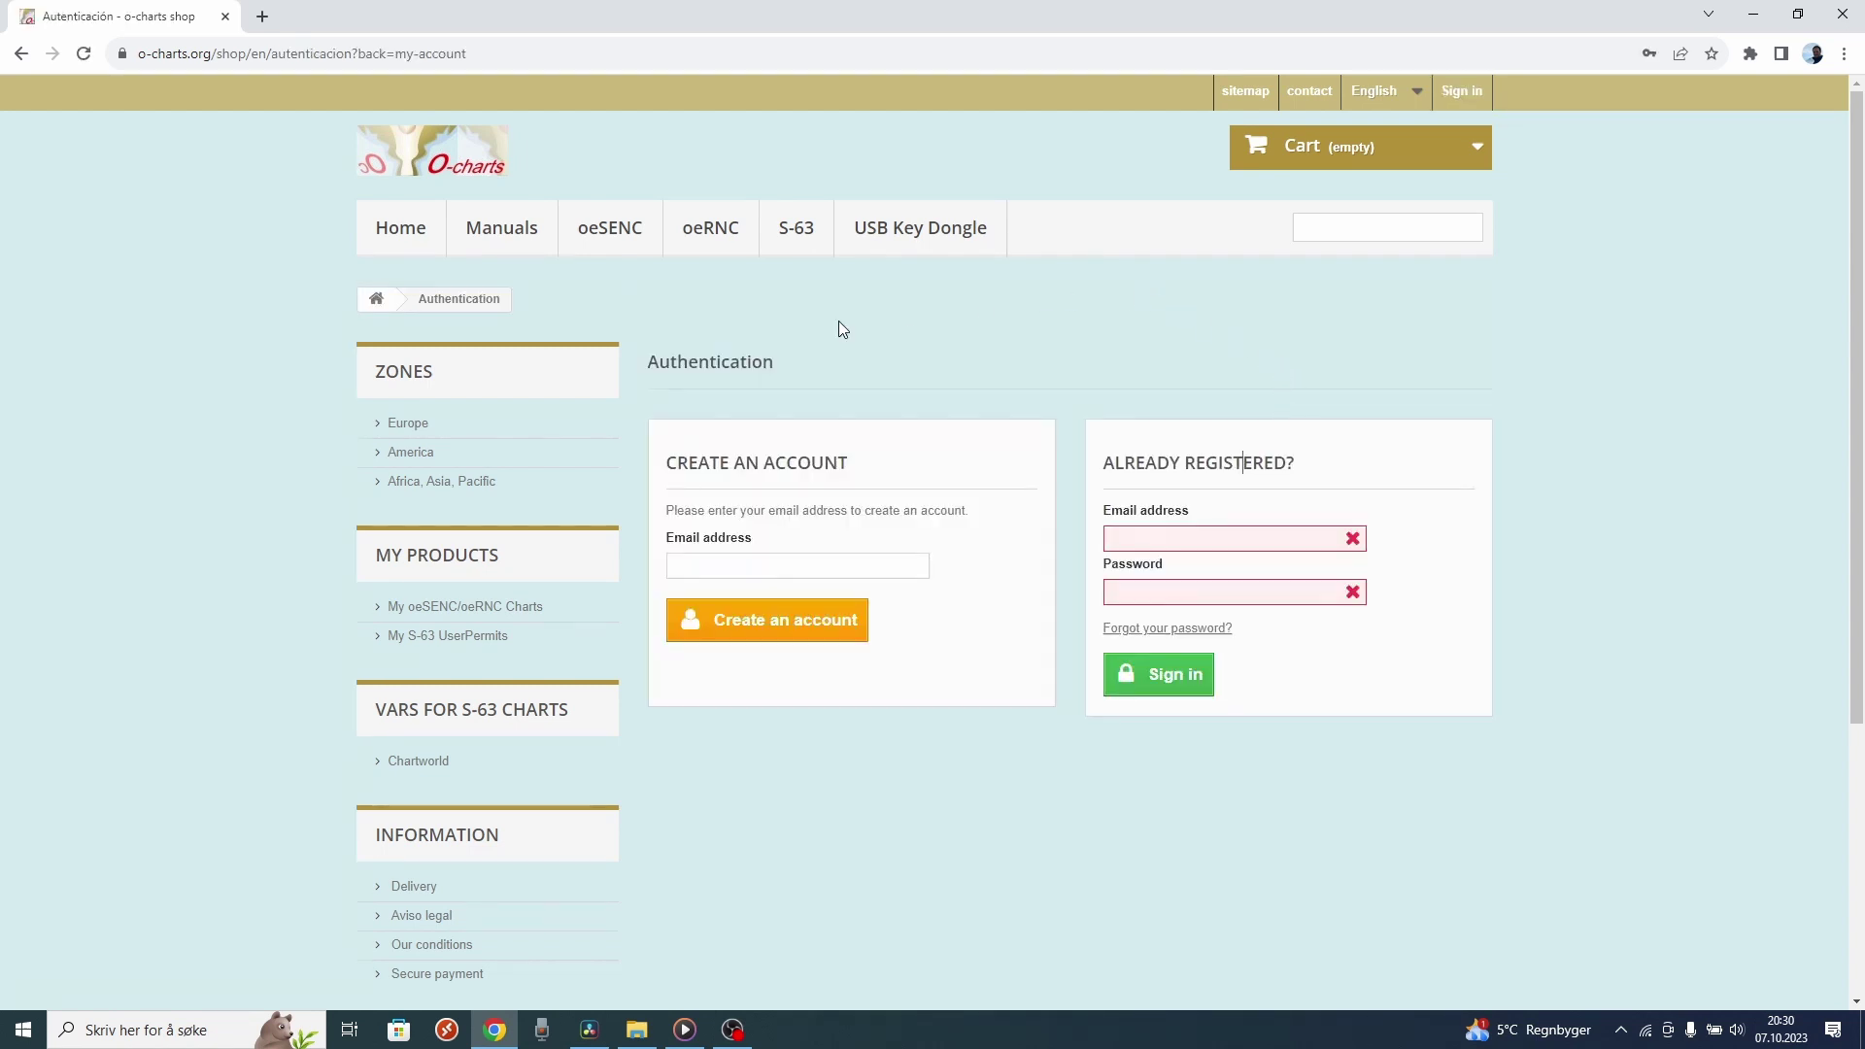
click(757, 567)
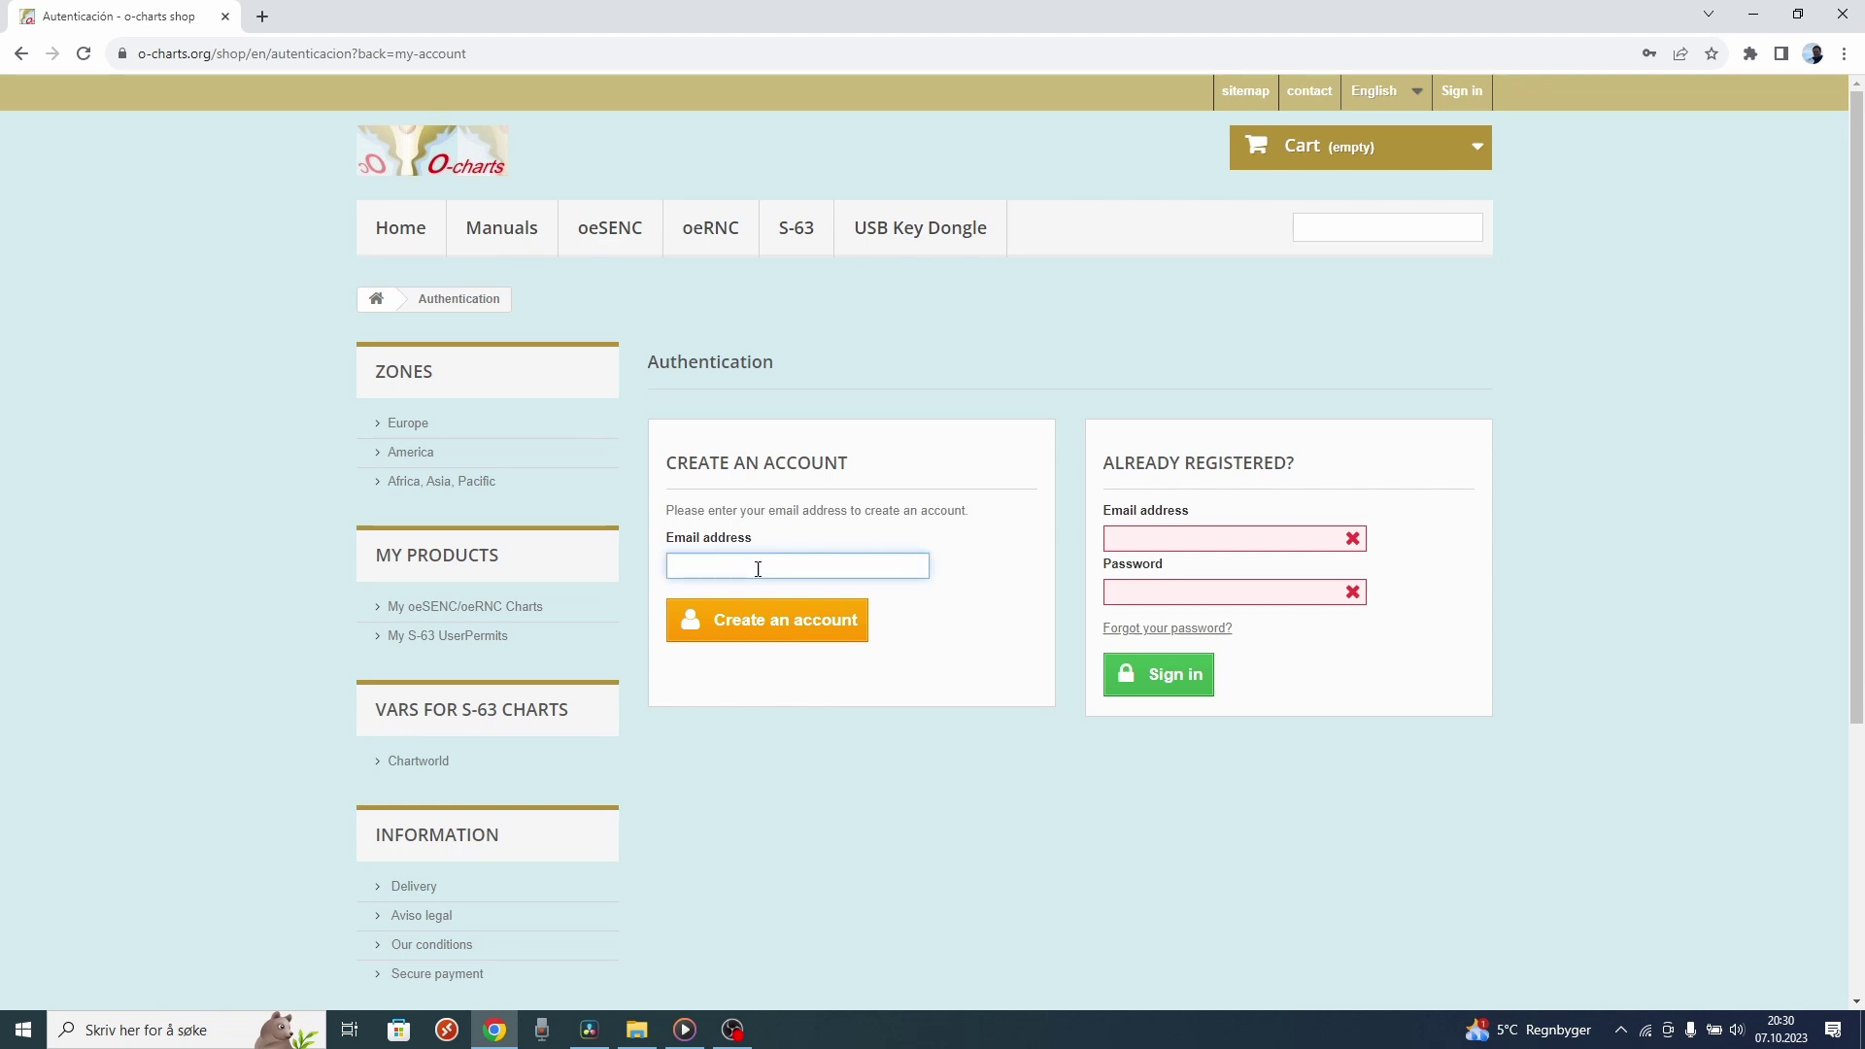
text(your@email.com)
click(772, 646)
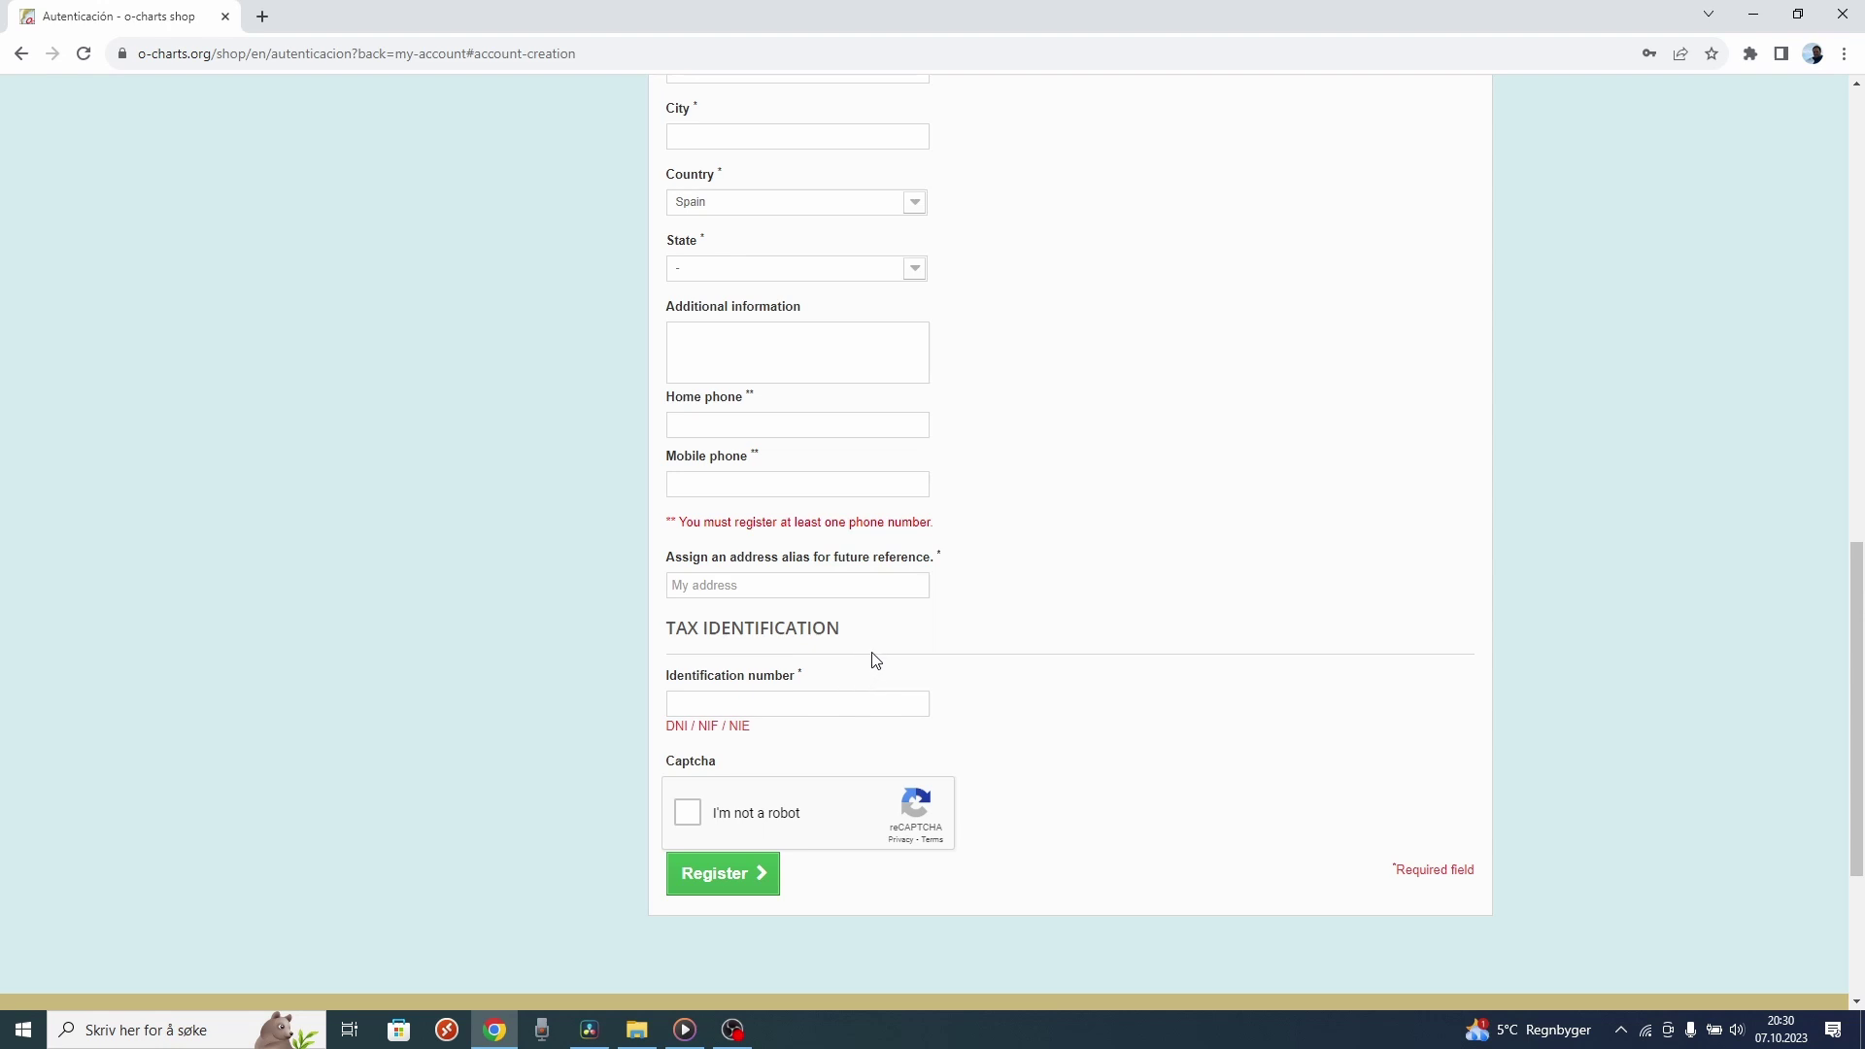
scroll(874, 661, up, 5)
scroll(871, 661, down, 4)
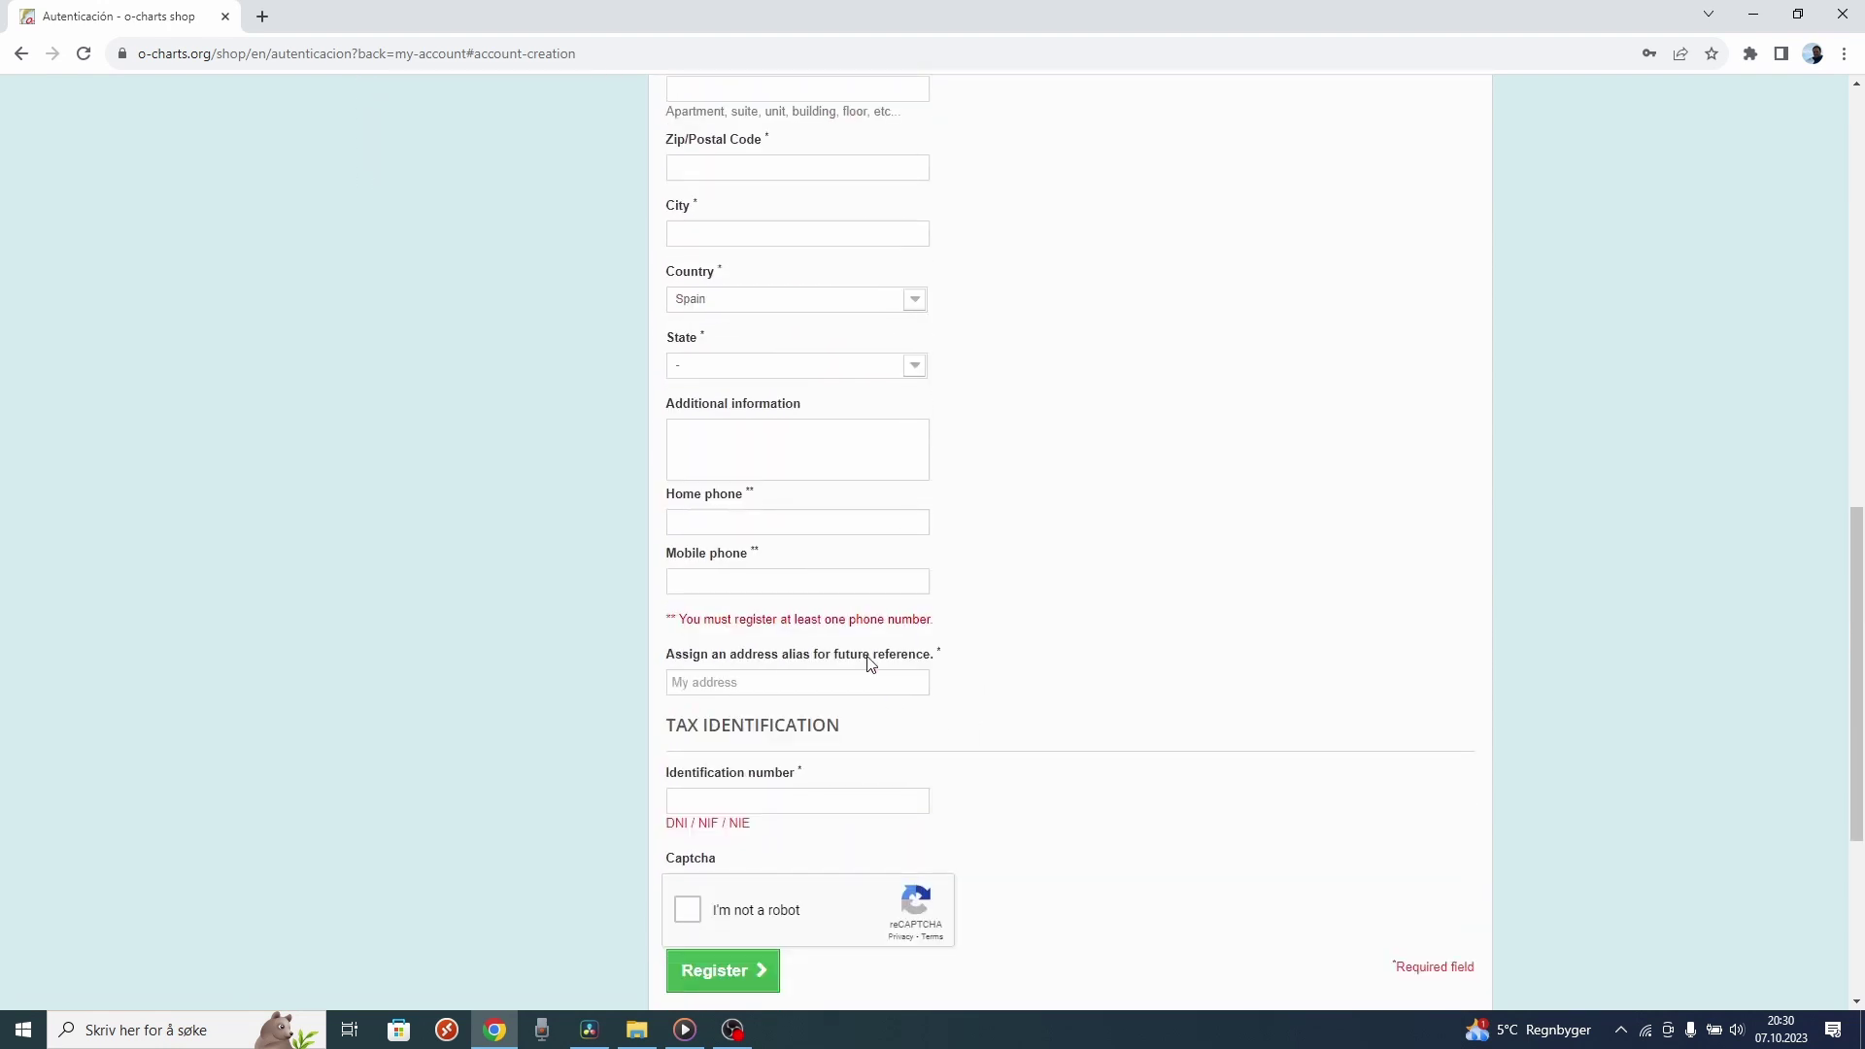
scroll(870, 663, up, 10)
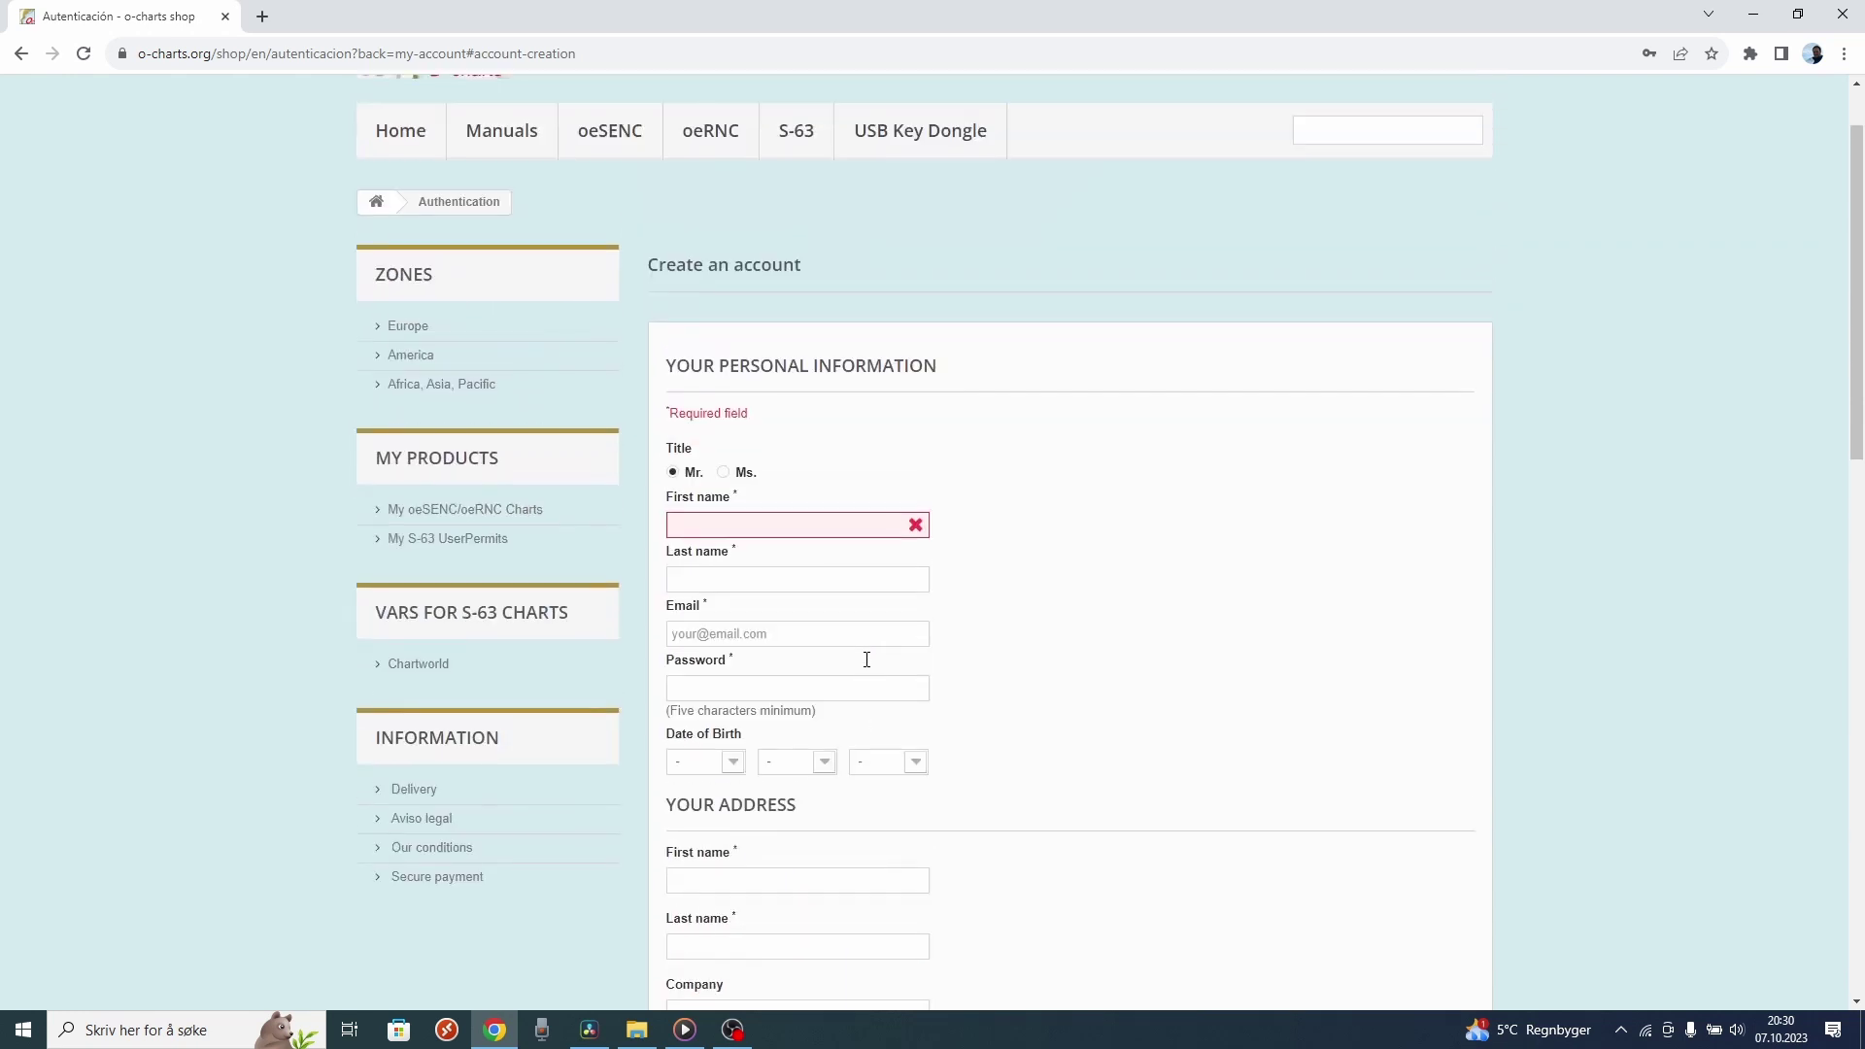
scroll(971, 583, up, 1)
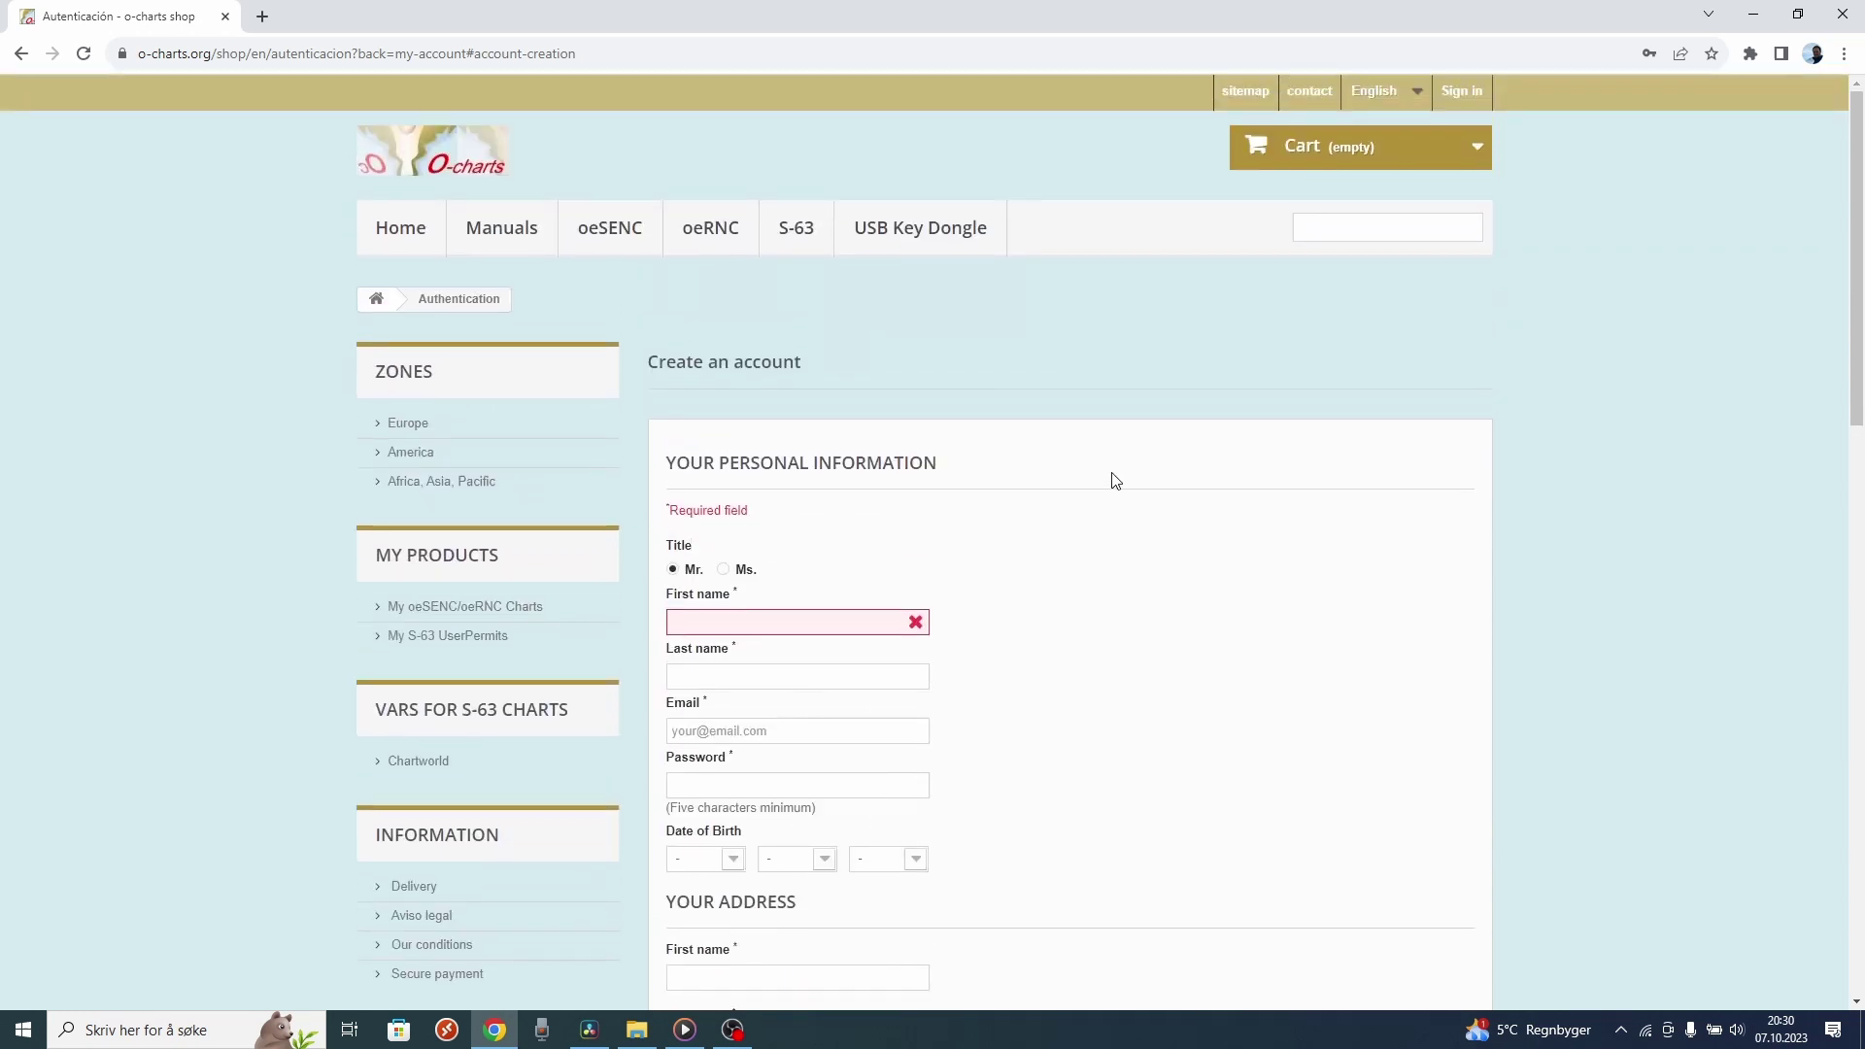
Sign in, then browse the Europe zone listing down to Norway 2023 at 26,25 €.
click(1445, 92)
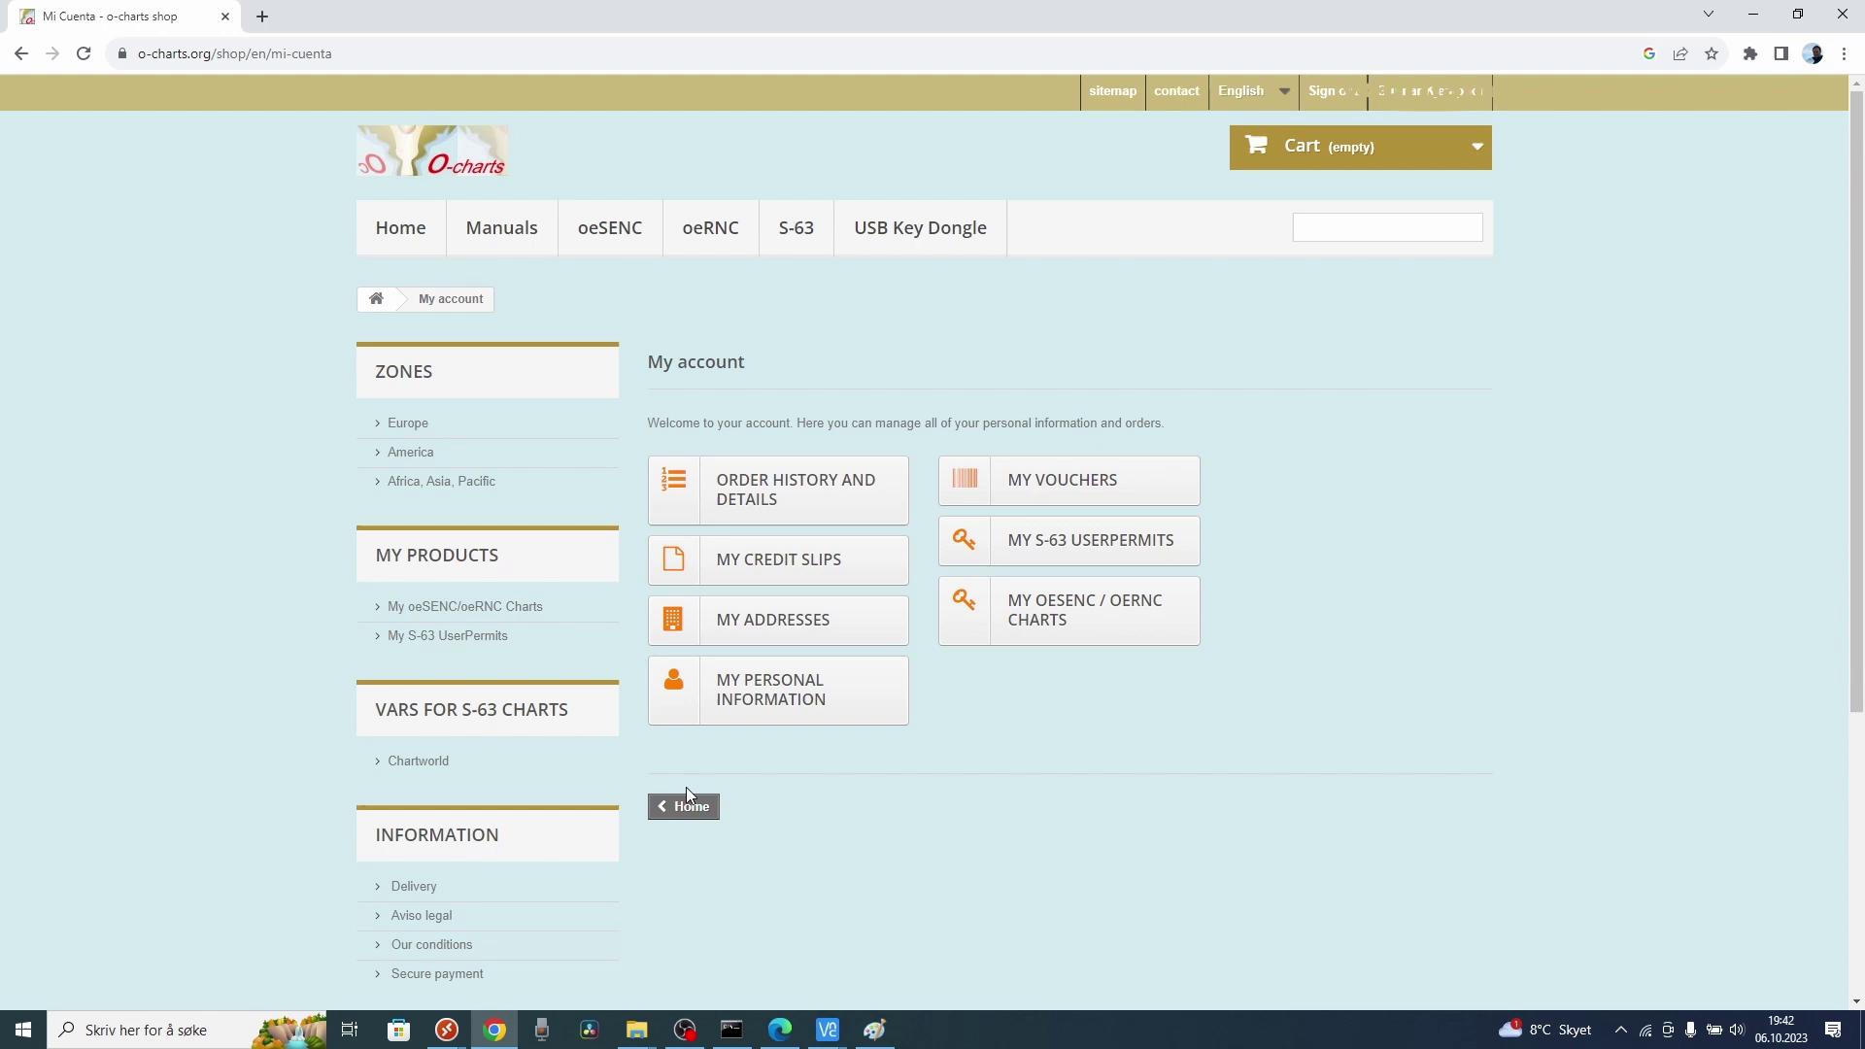
click(403, 435)
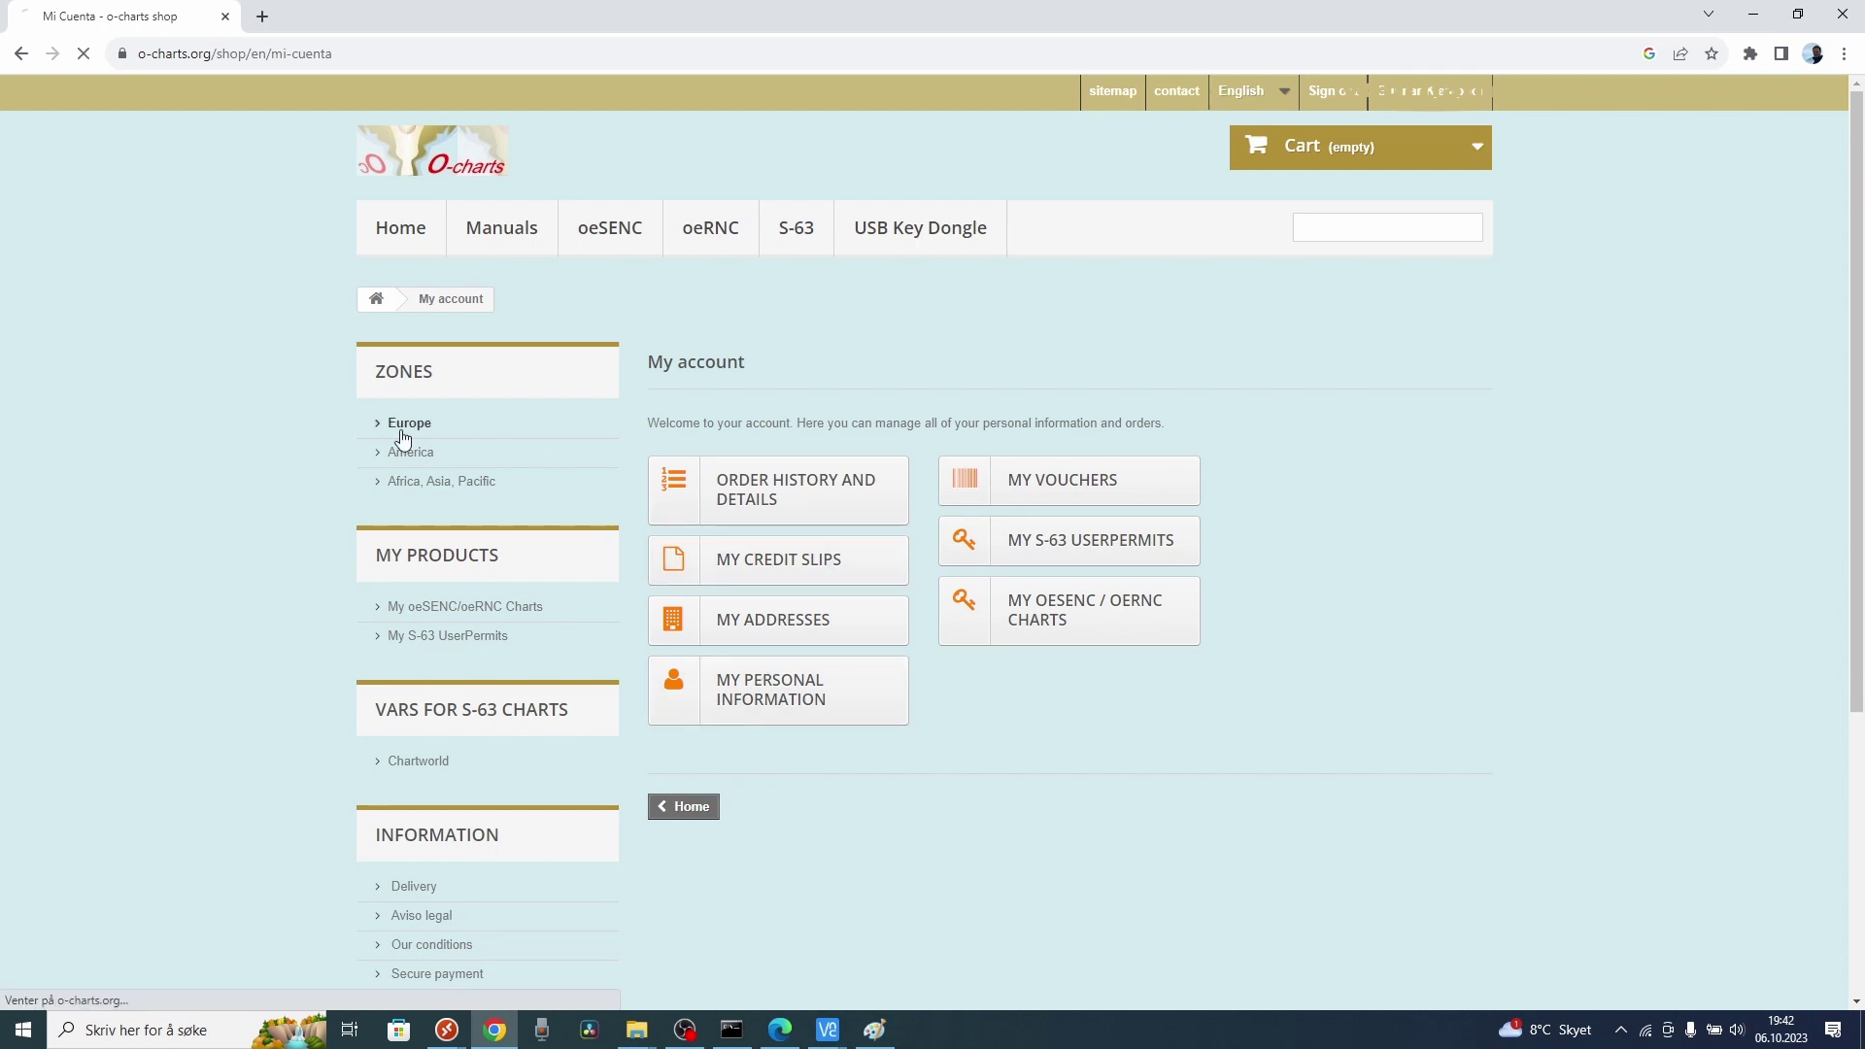
scroll(999, 662, down, 10)
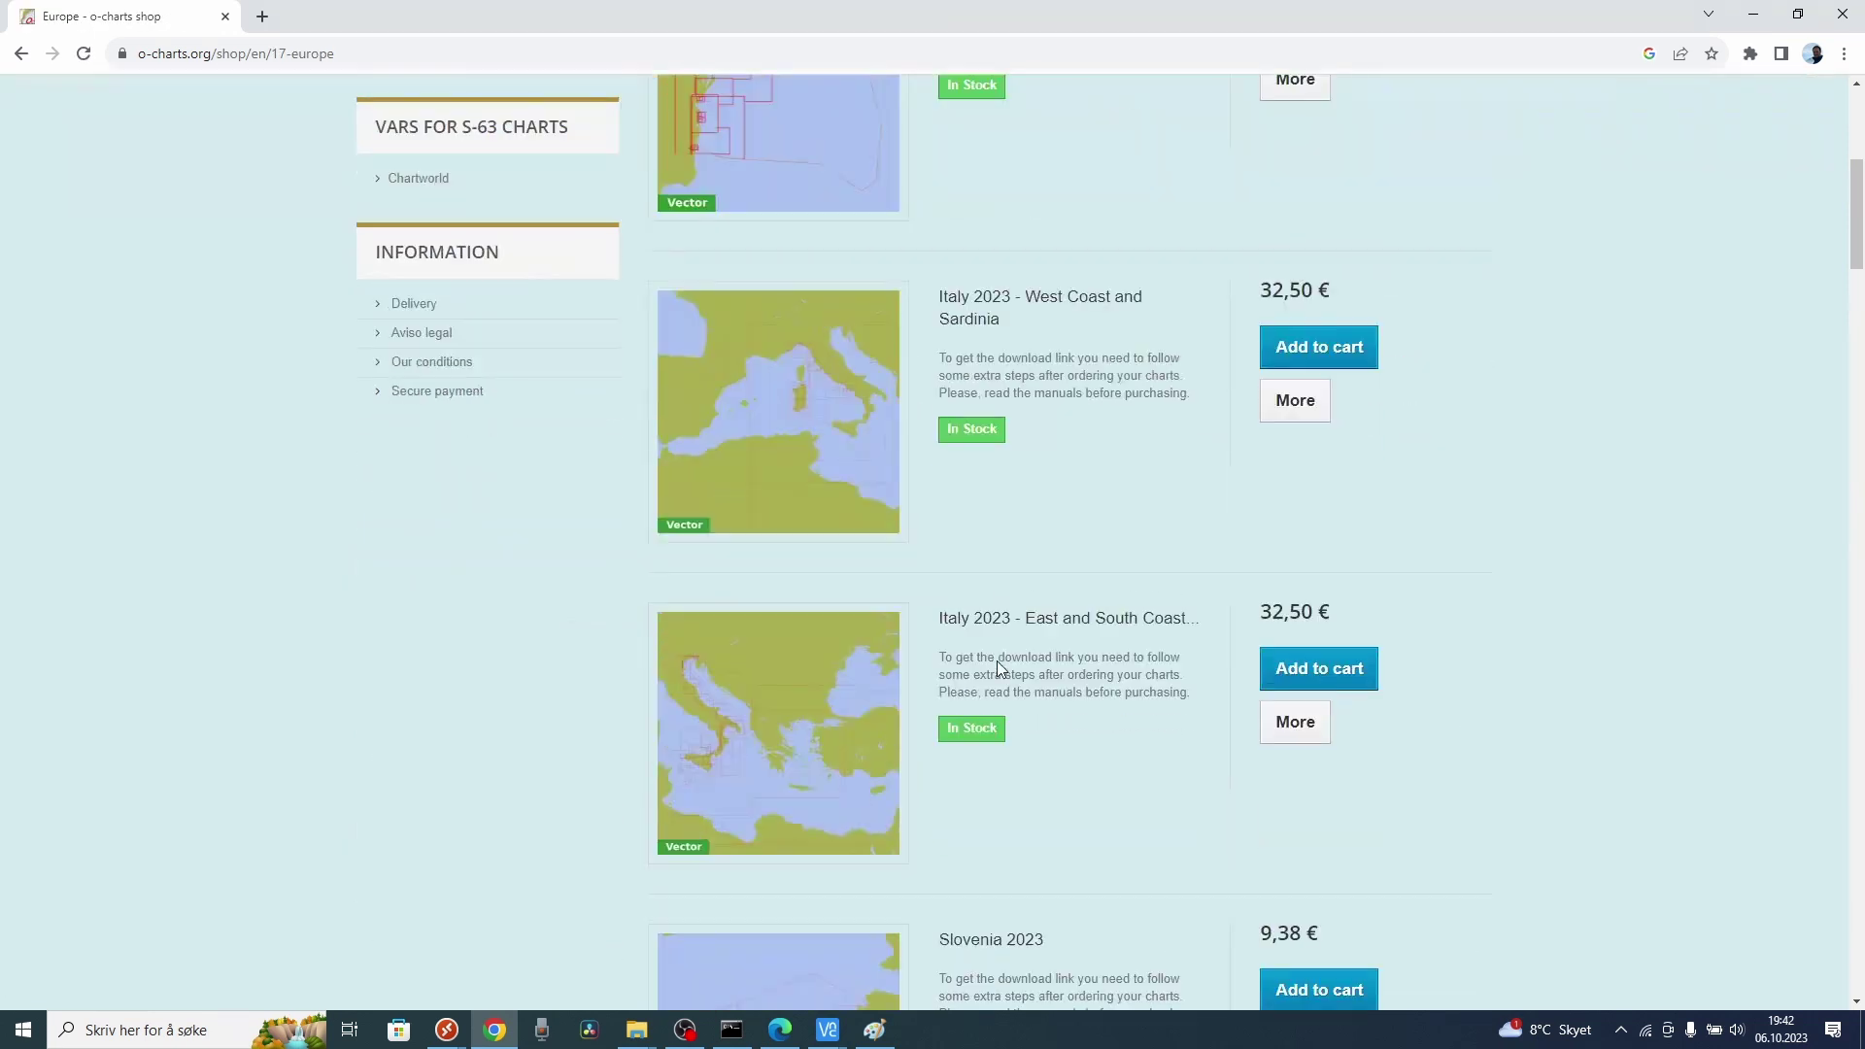
scroll(1000, 669, down, 20)
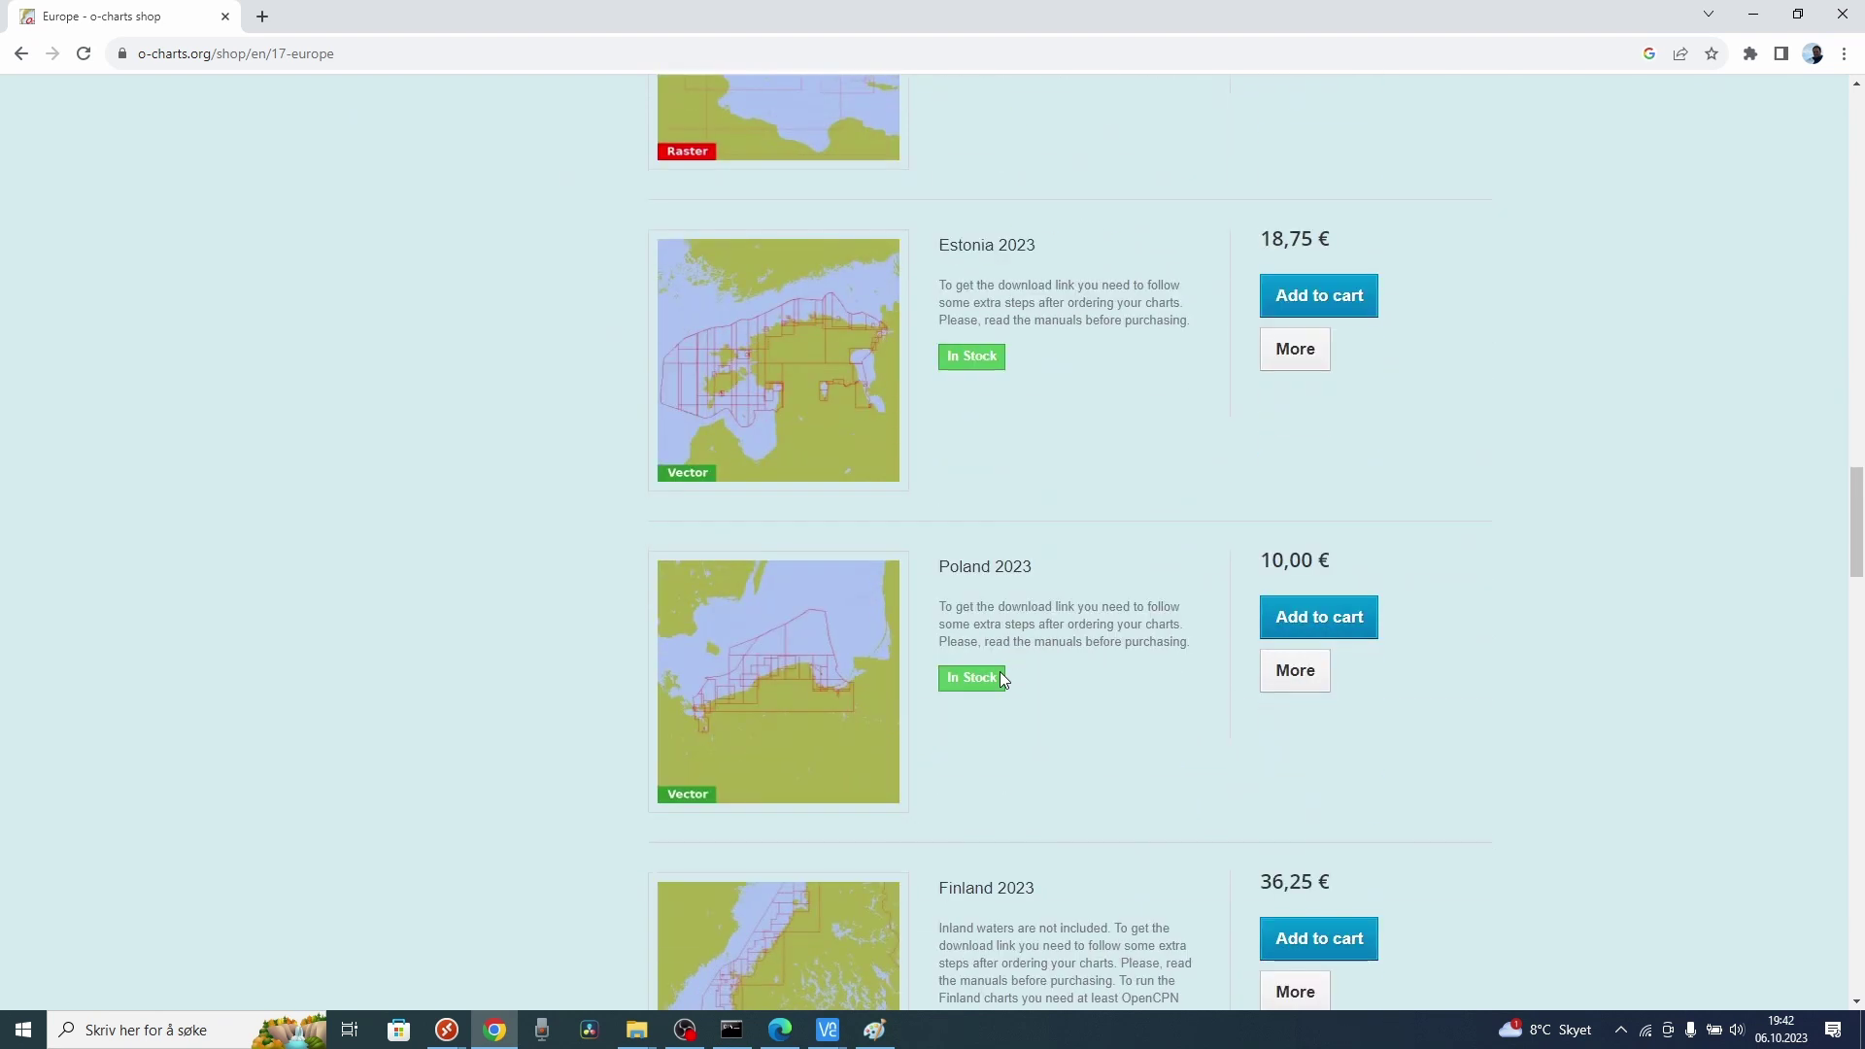
scroll(1000, 678, down, 12)
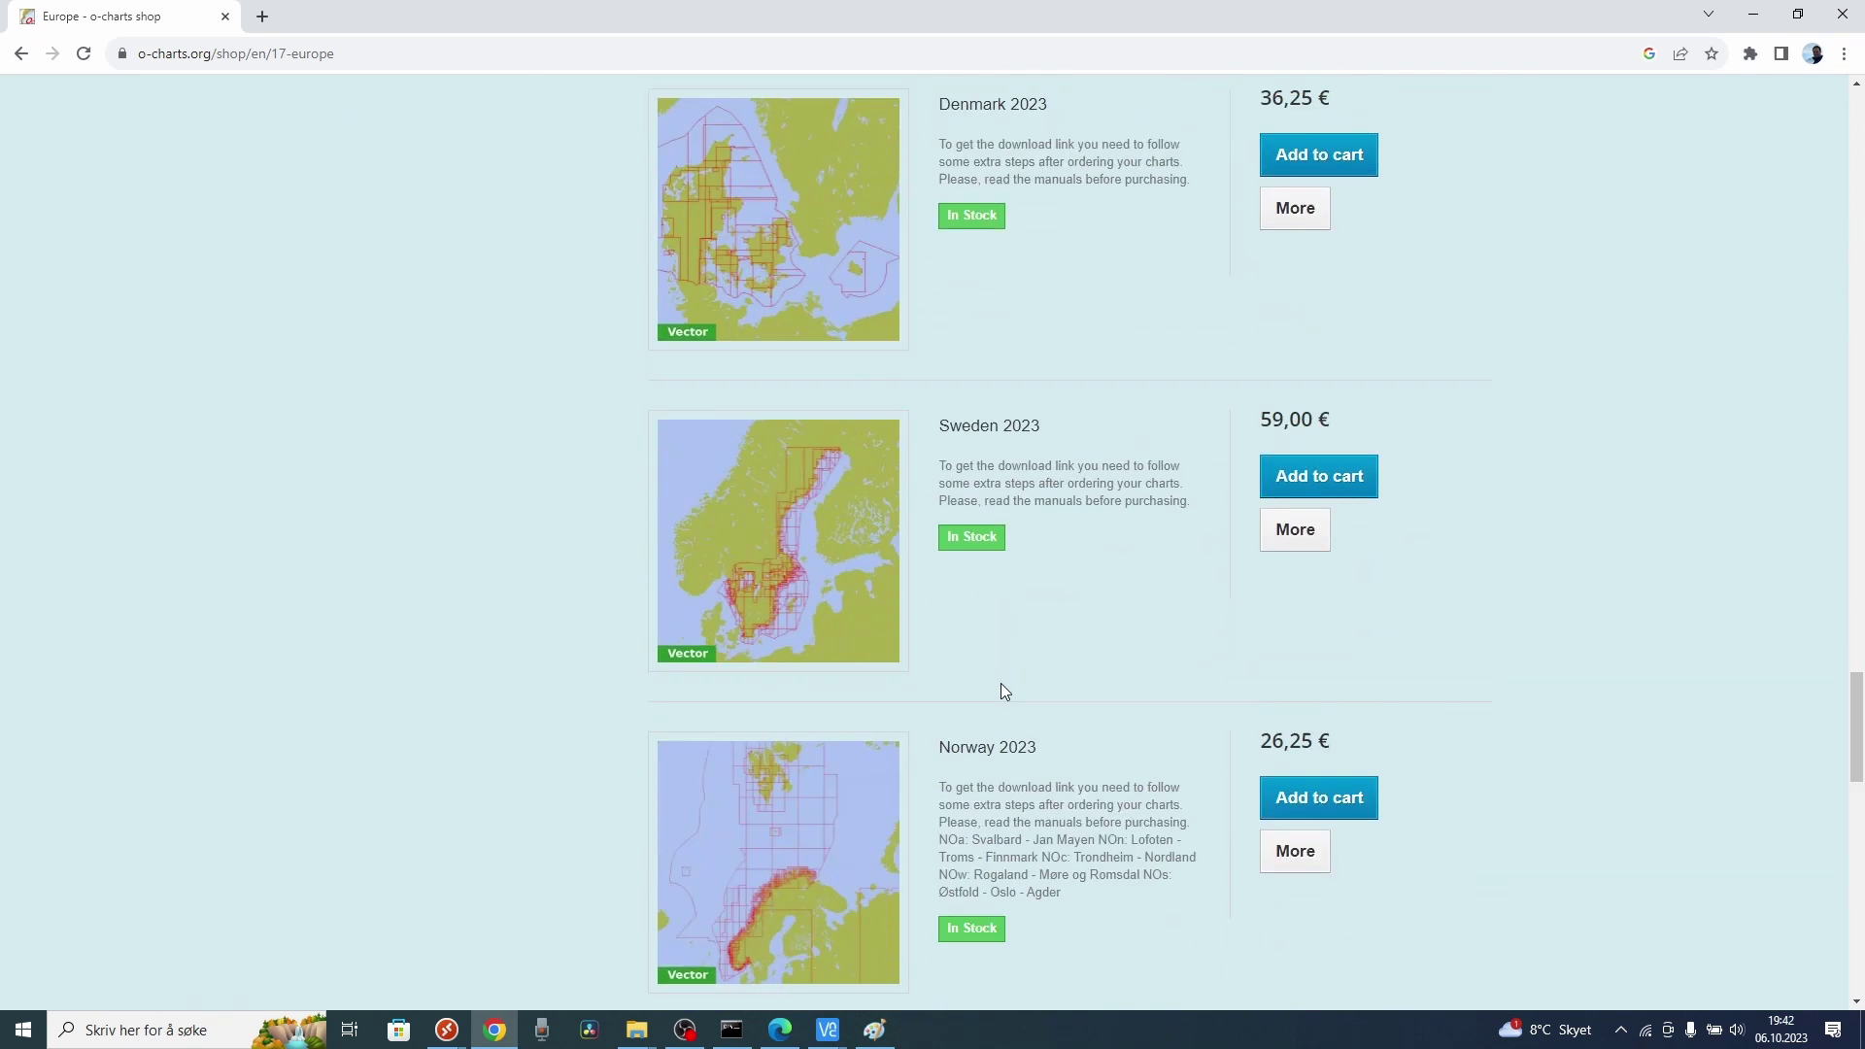
scroll(1004, 690, down, 5)
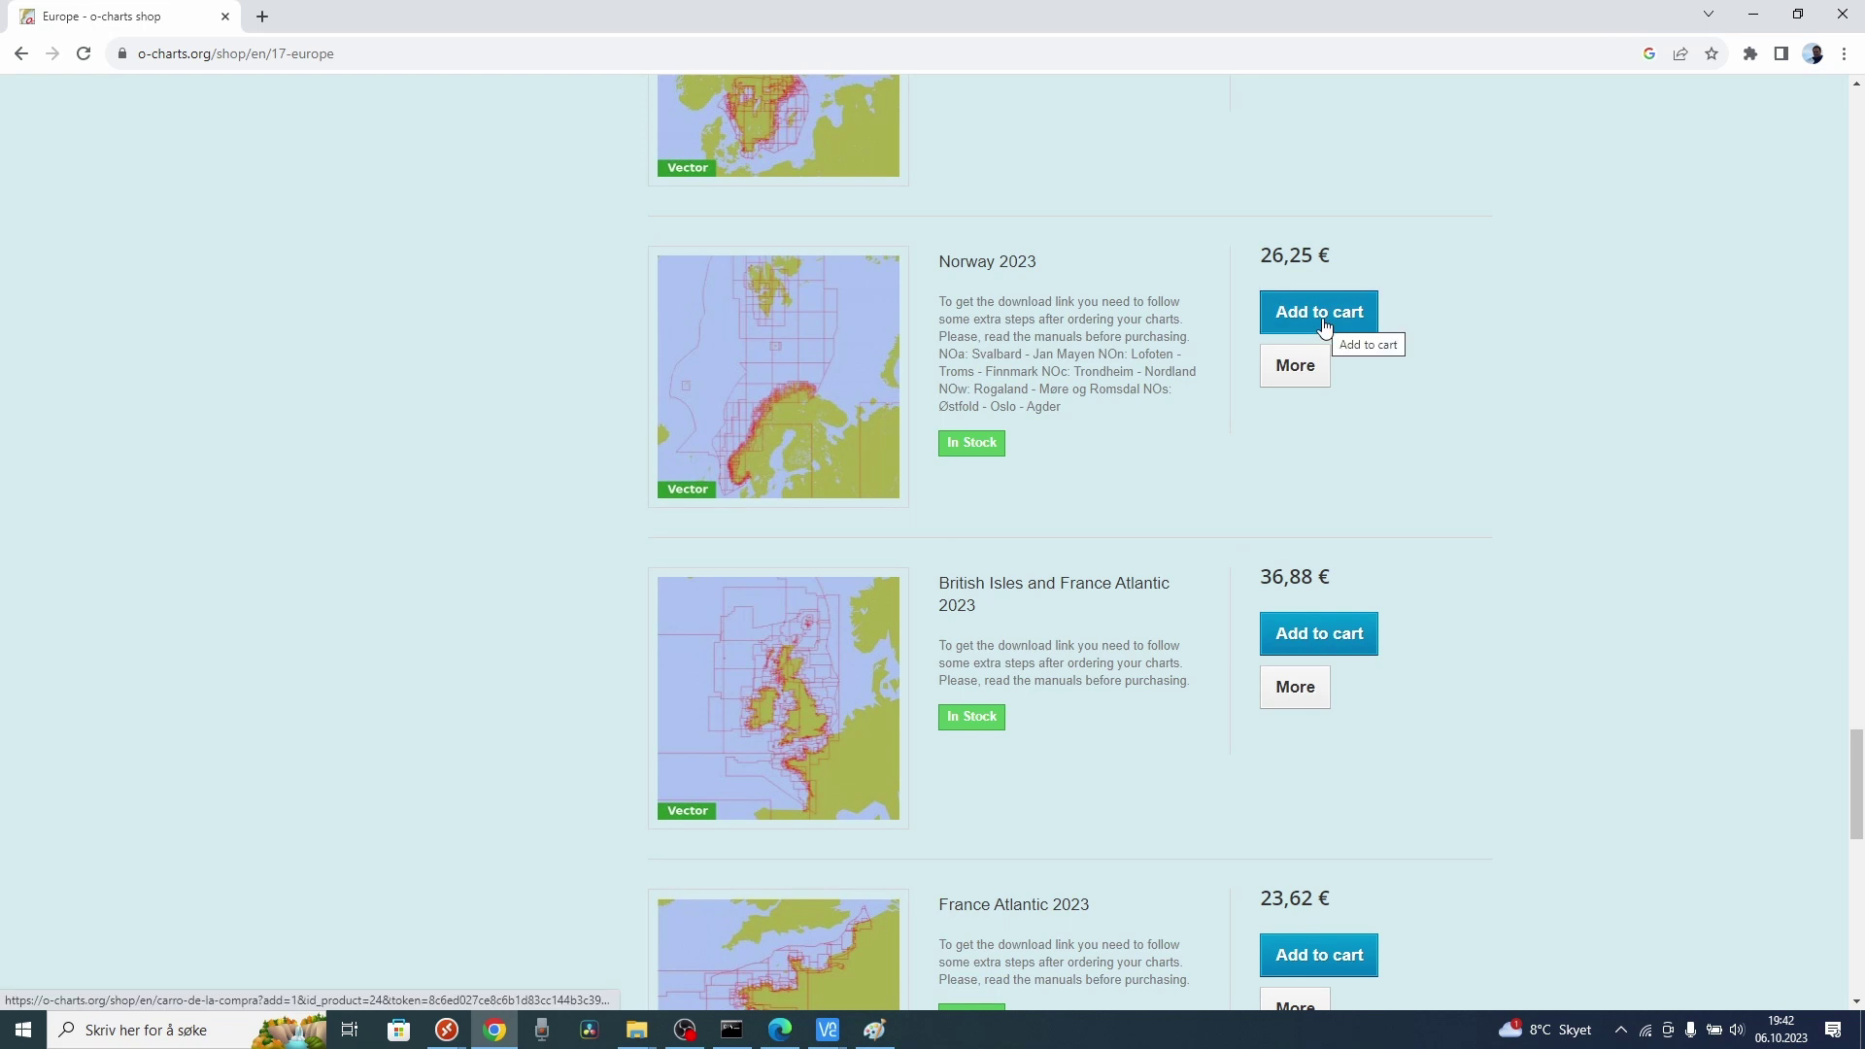
Add the Norway 2023 chart set to the cart and proceed to checkout.
click(1297, 365)
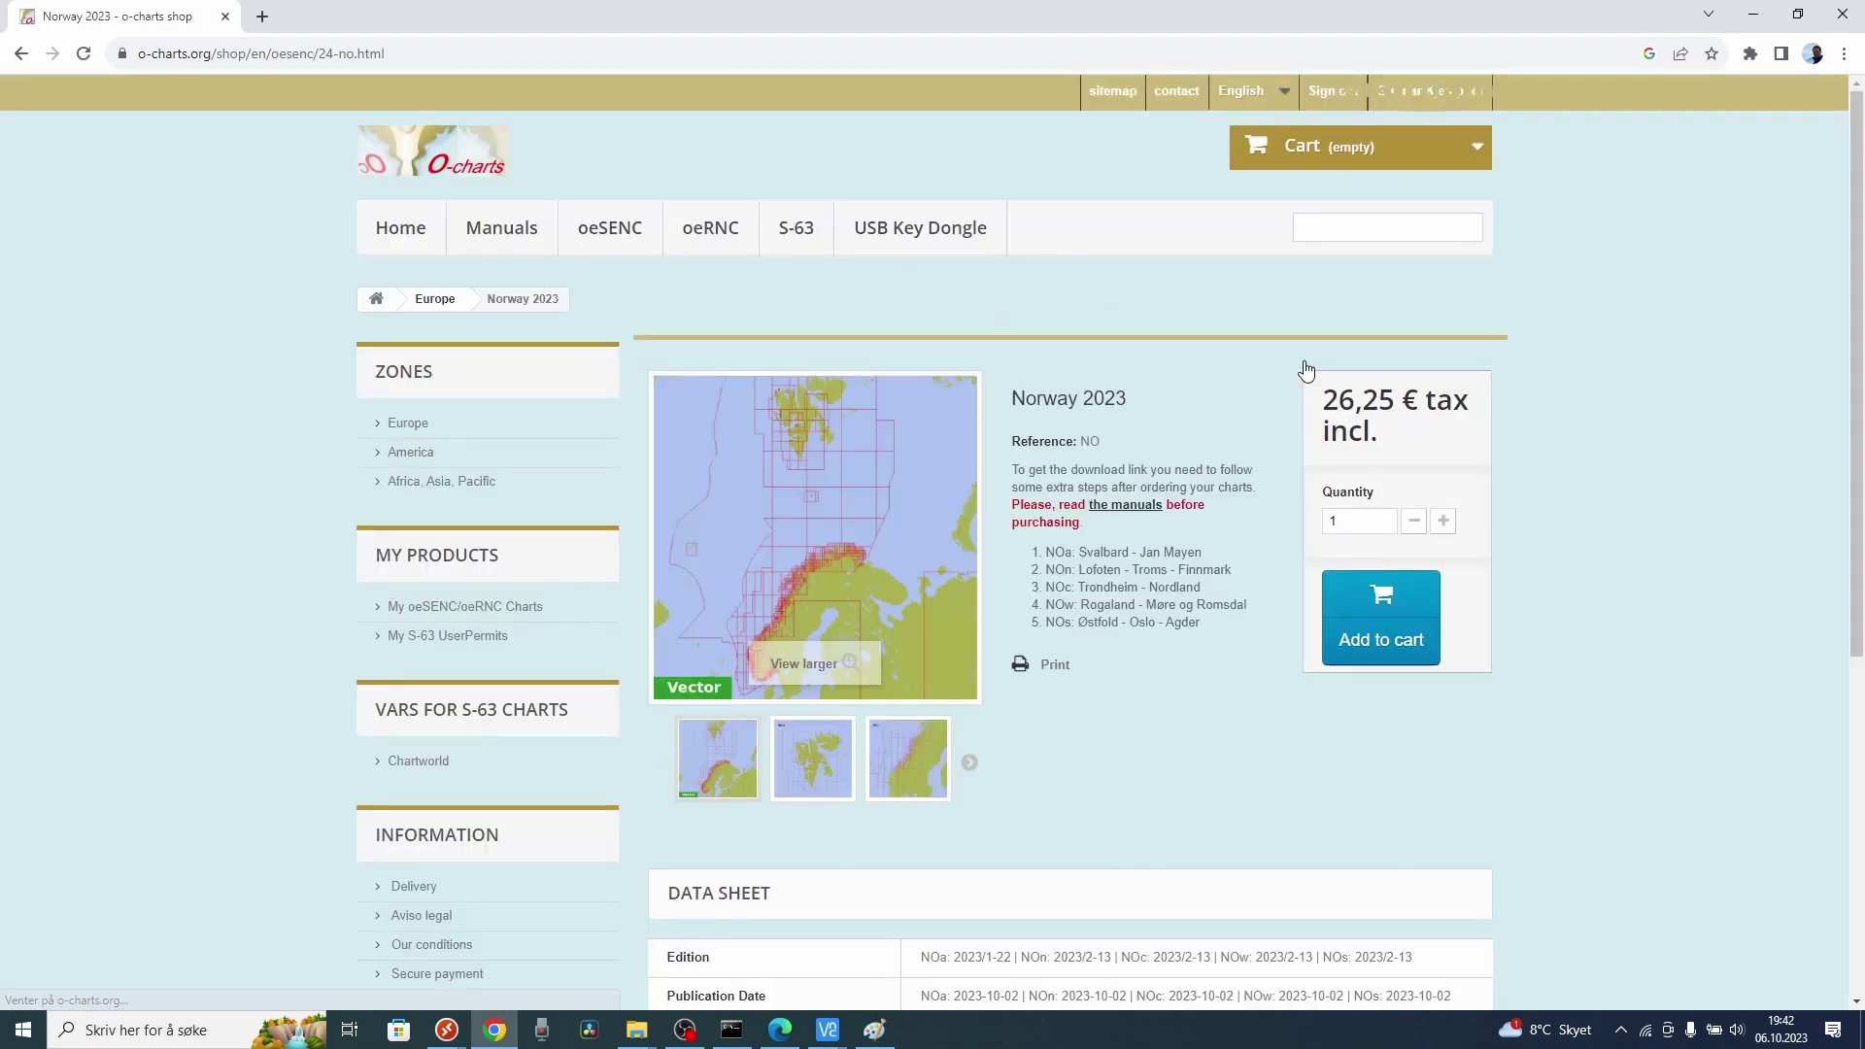
scroll(1193, 713, down, 3)
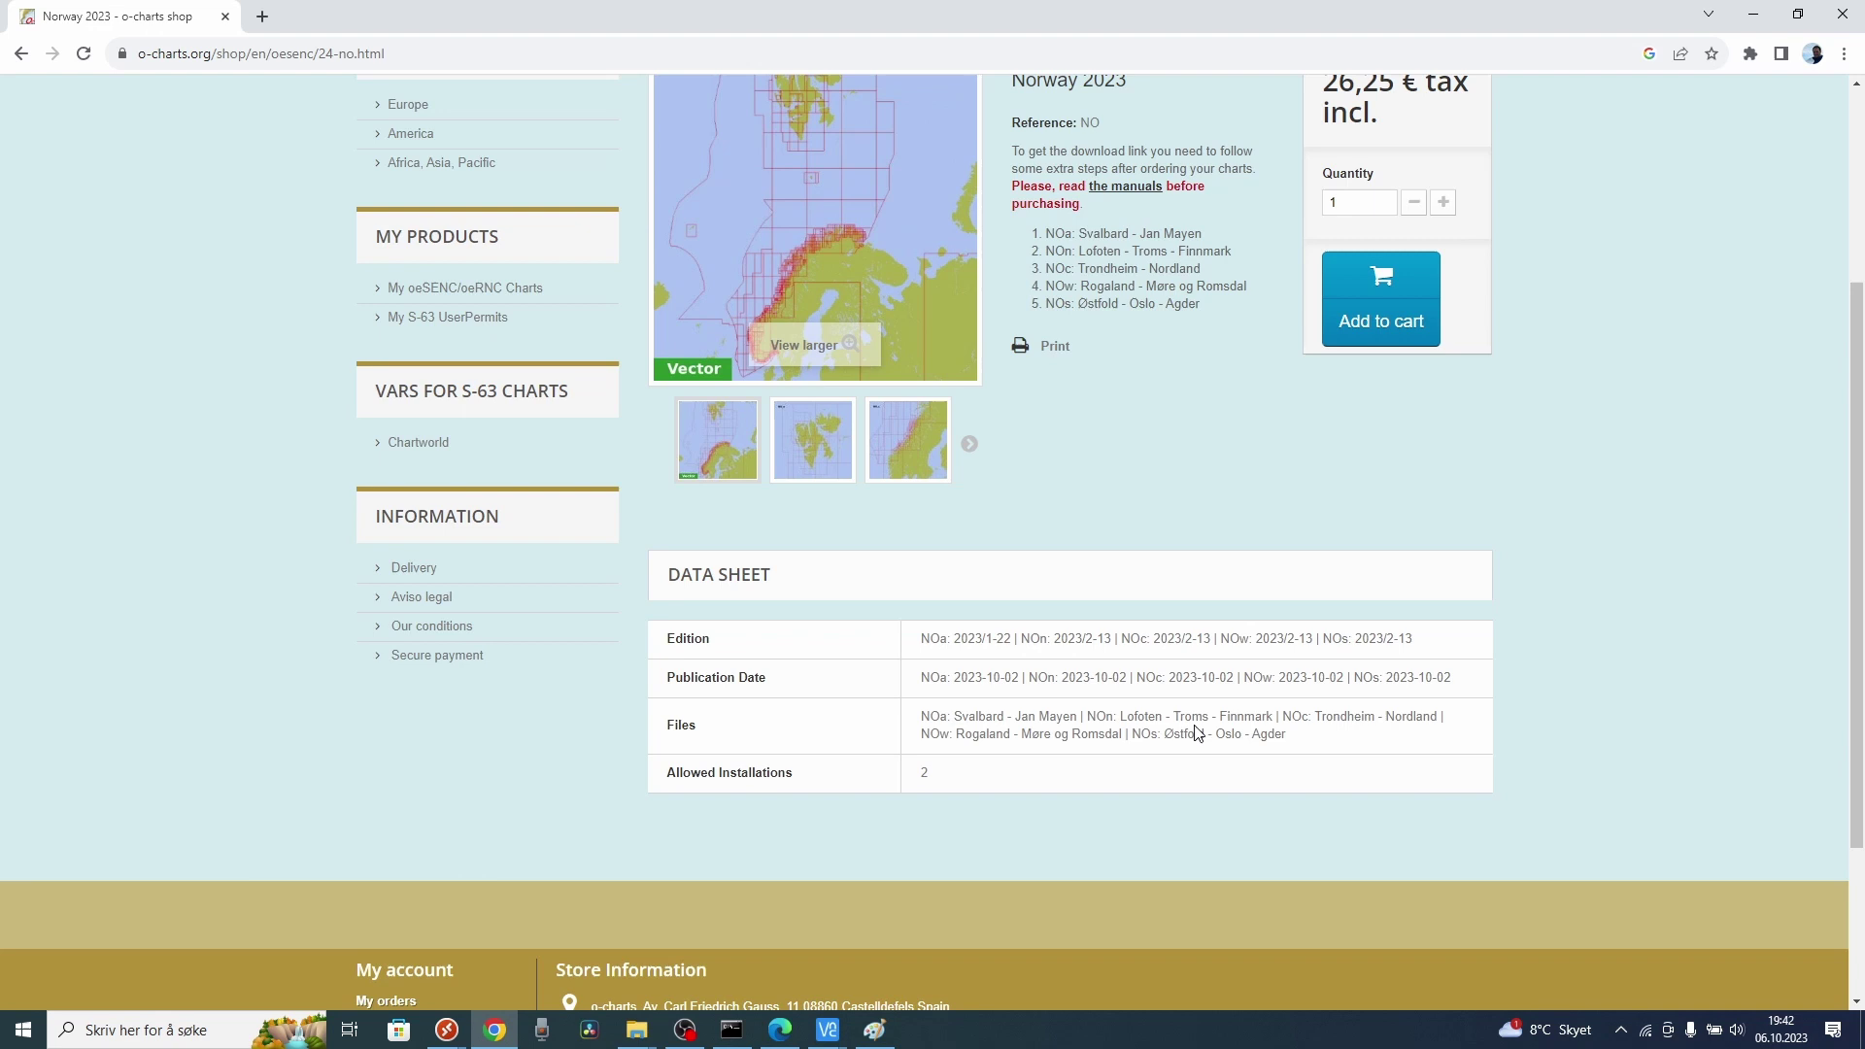
scroll(1195, 733, down, 2)
scroll(1195, 735, up, 5)
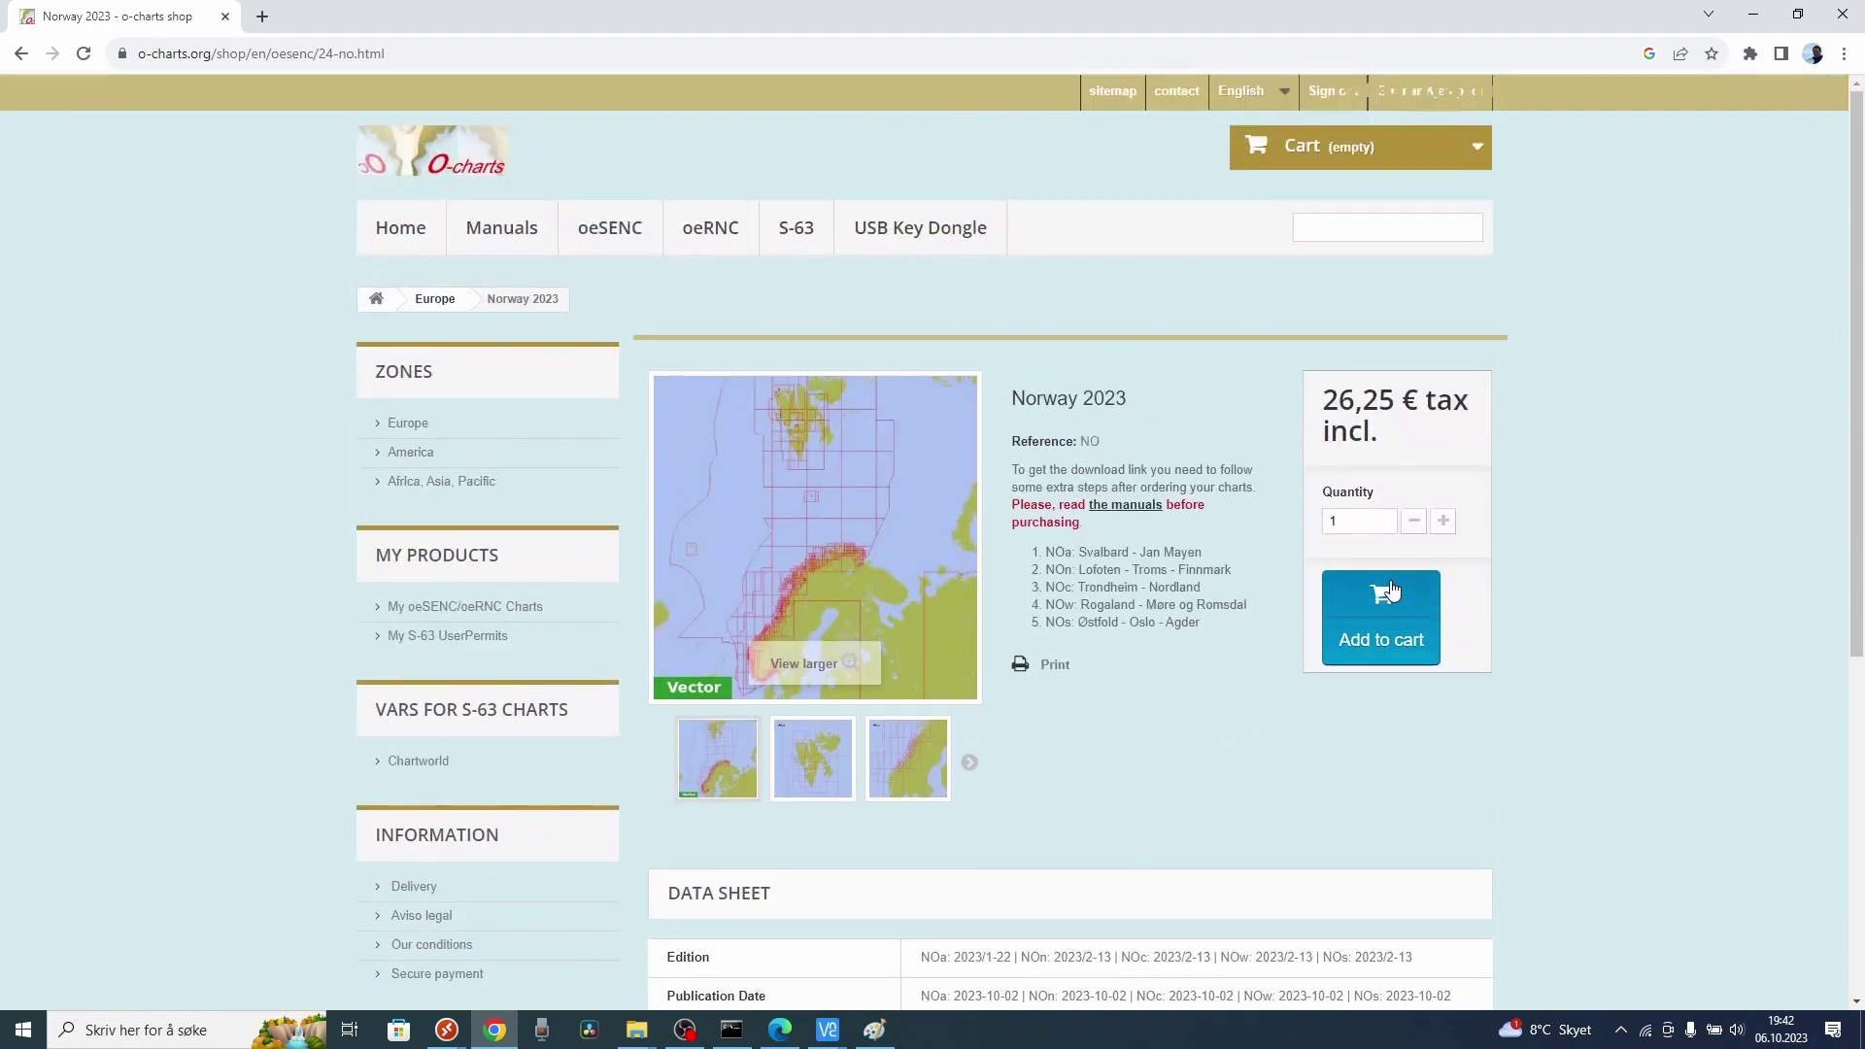
click(1389, 593)
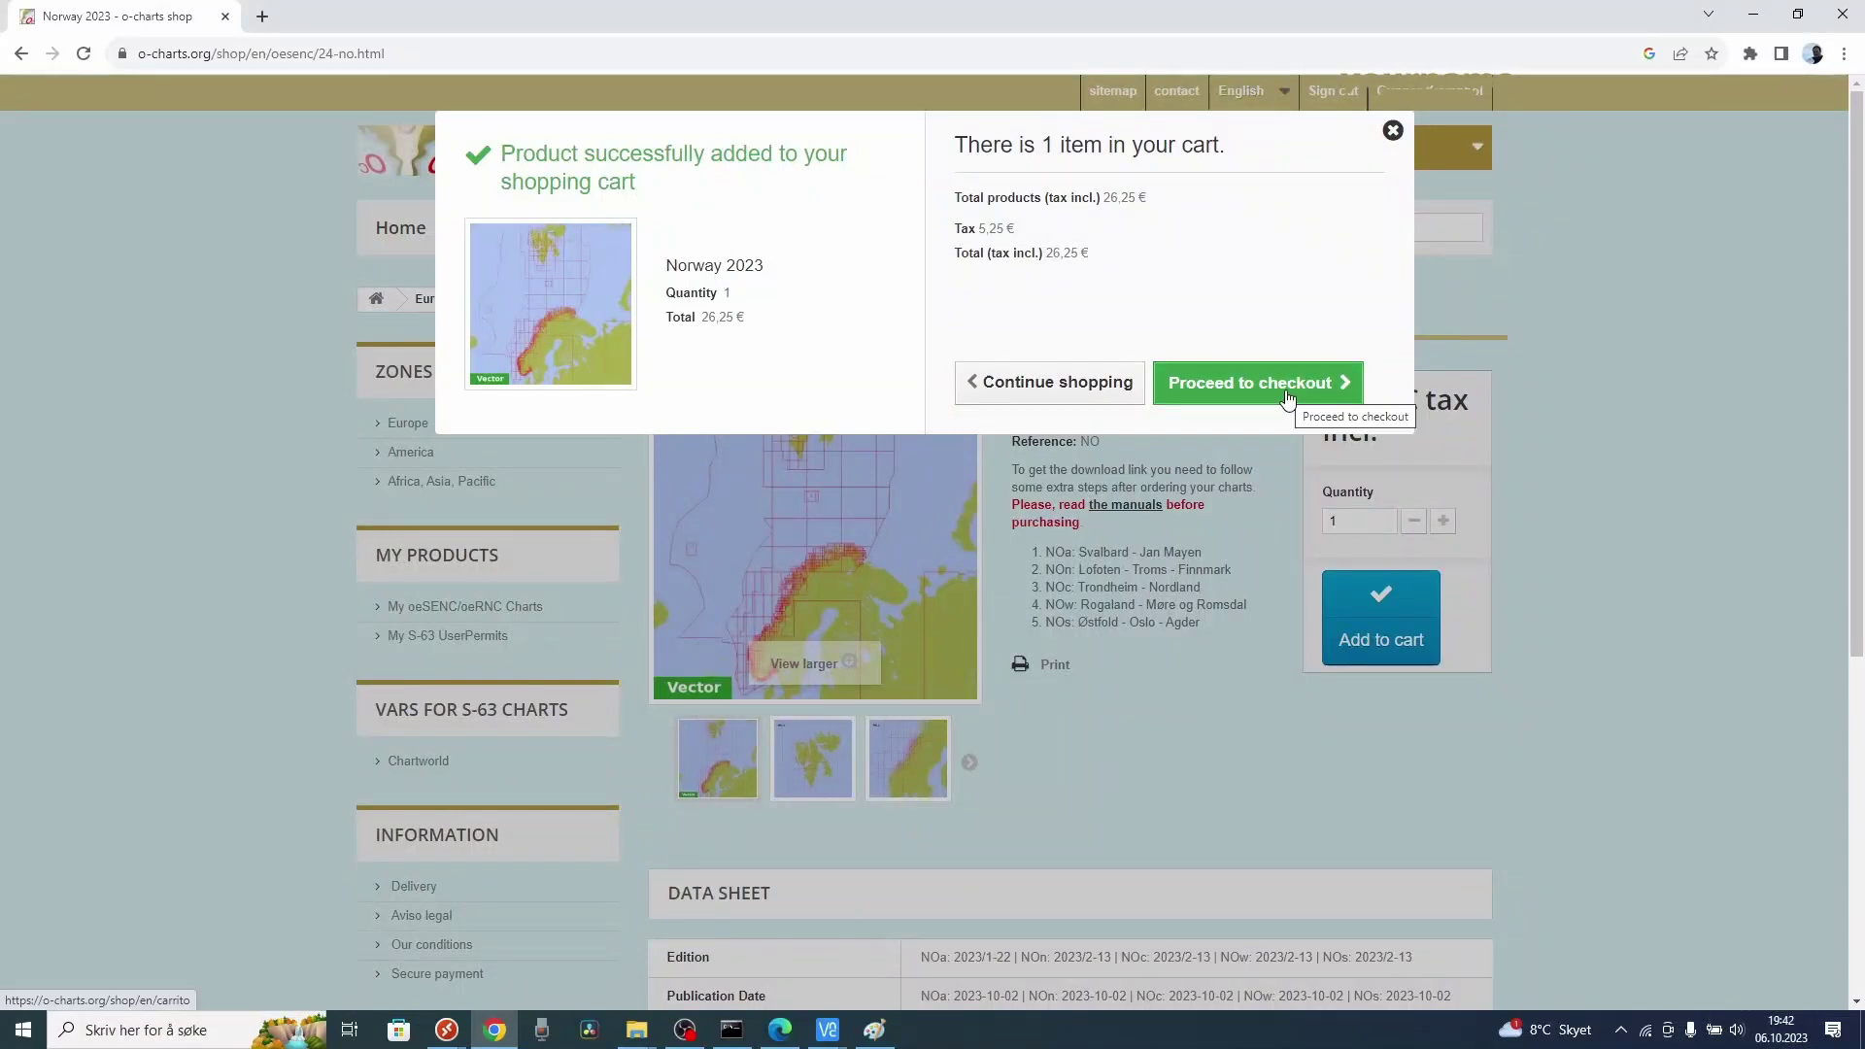
click(1288, 396)
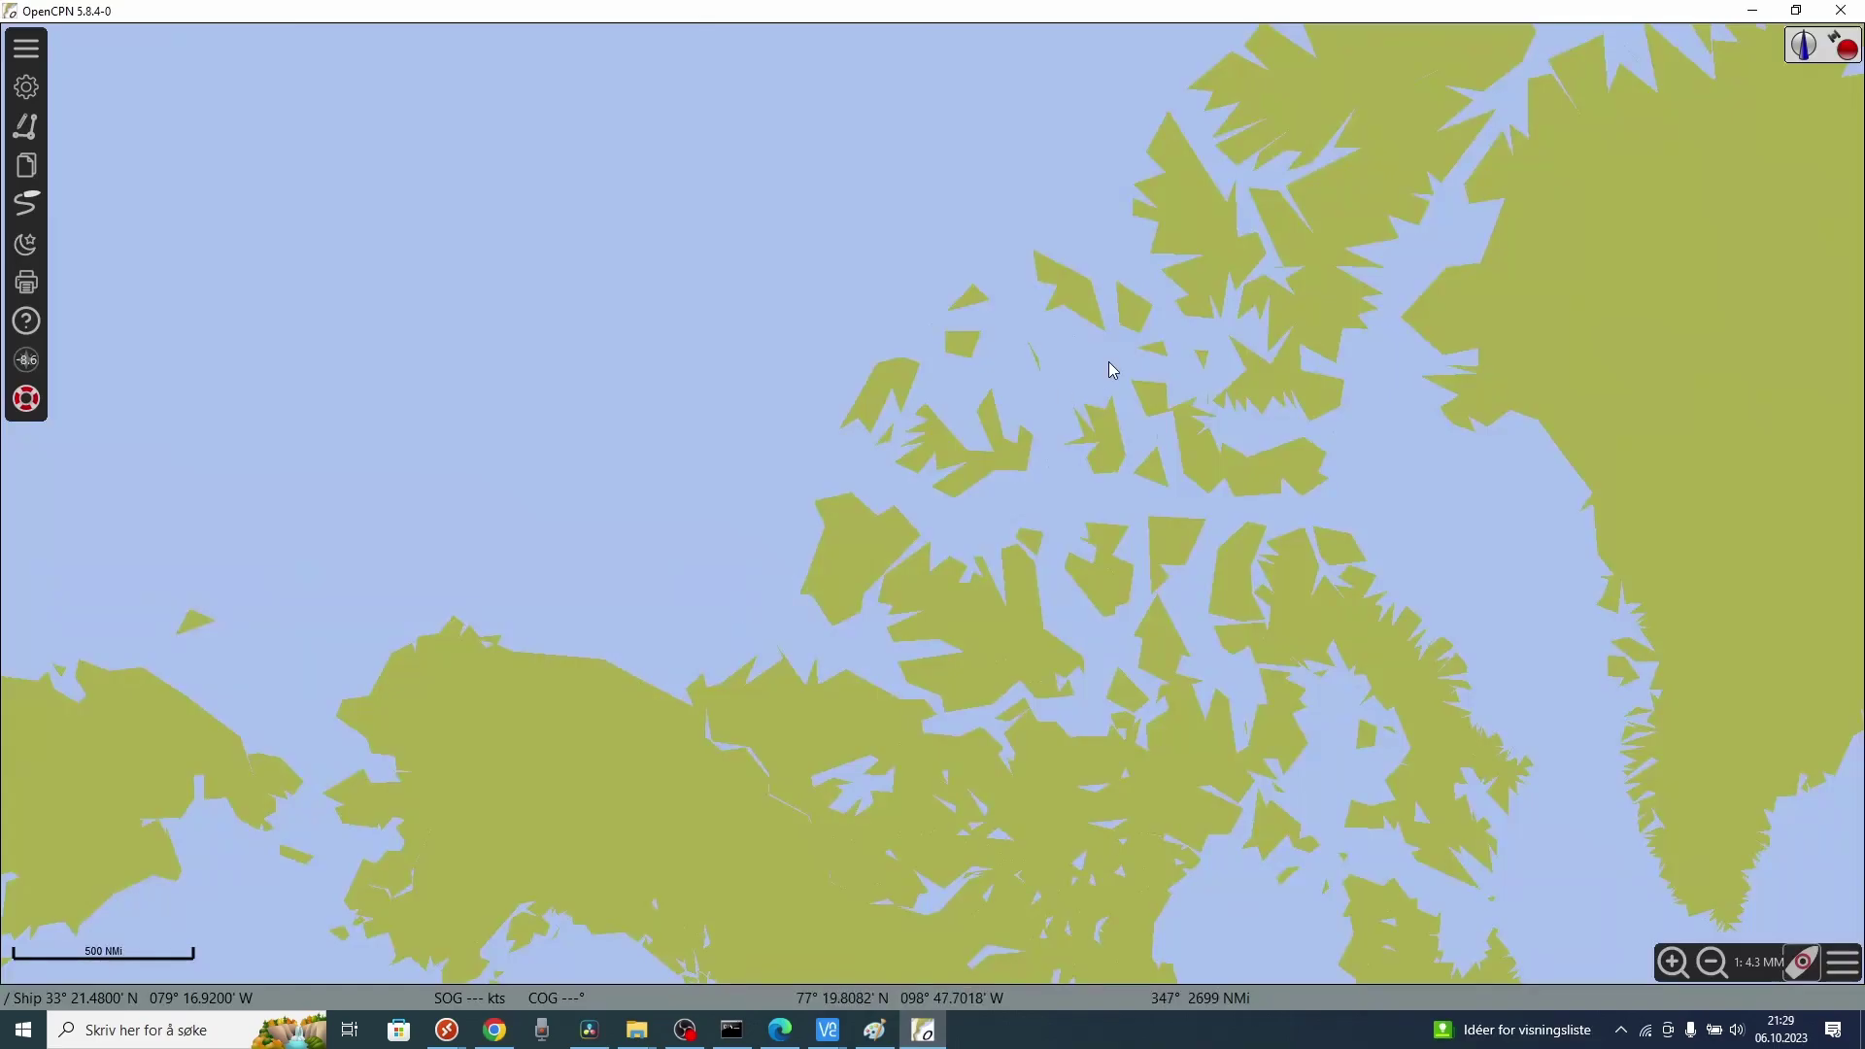
Zoom out the OpenCPN base map until the North Atlantic and Europe, including Norway, are visible.
scroll(1109, 361, up, 2)
scroll(826, 688, down, 1)
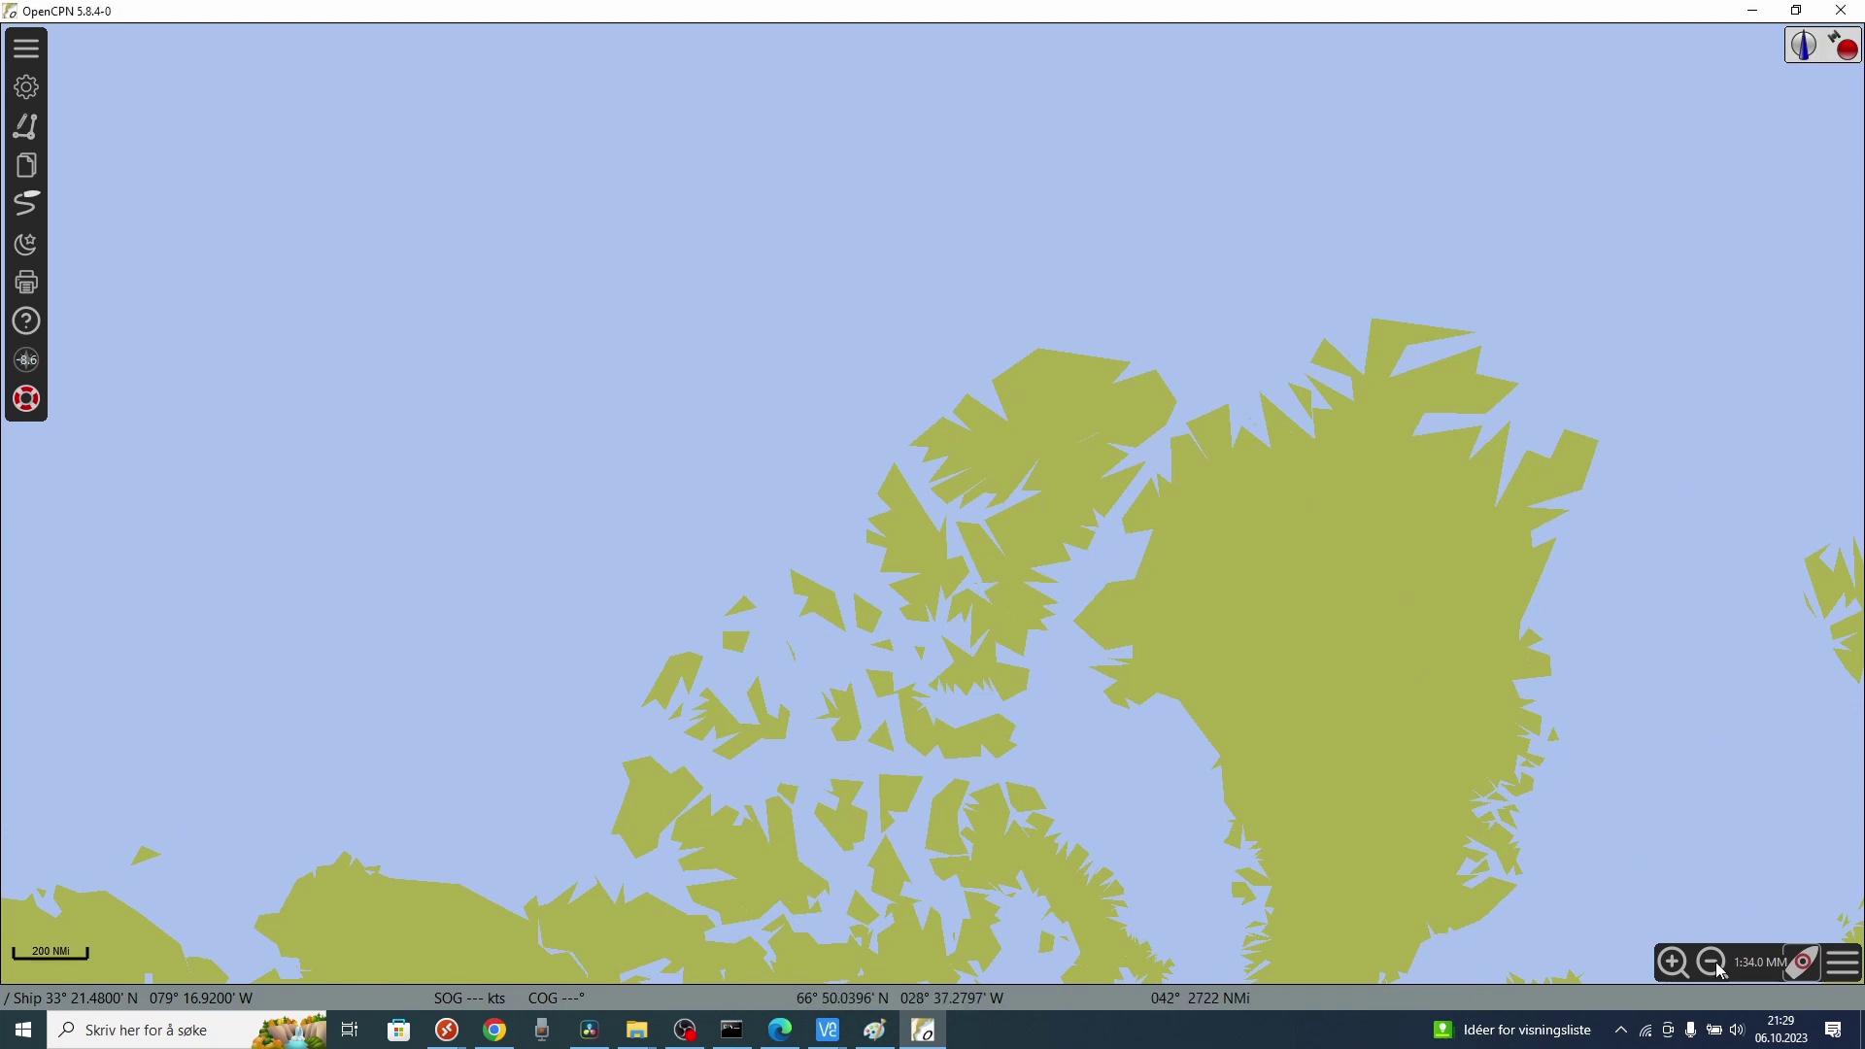
scroll(660, 399, down, 2)
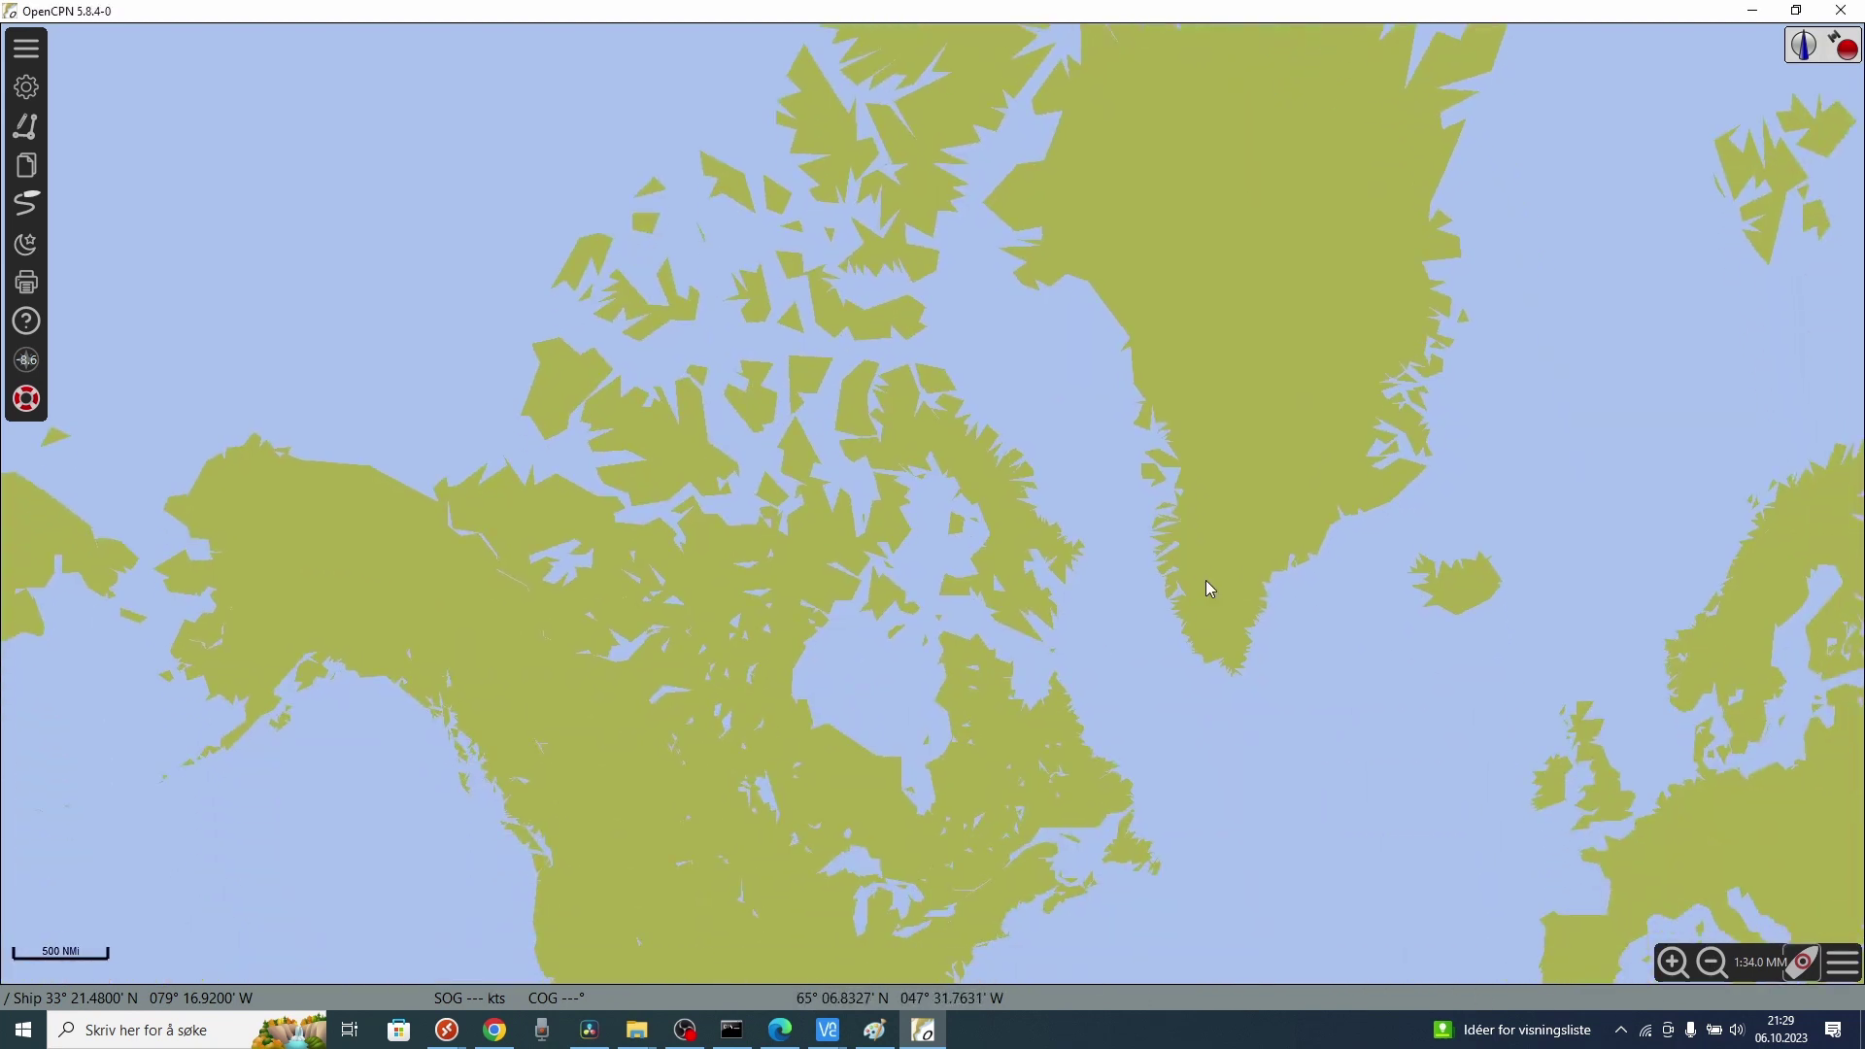
scroll(1204, 583, down, 1)
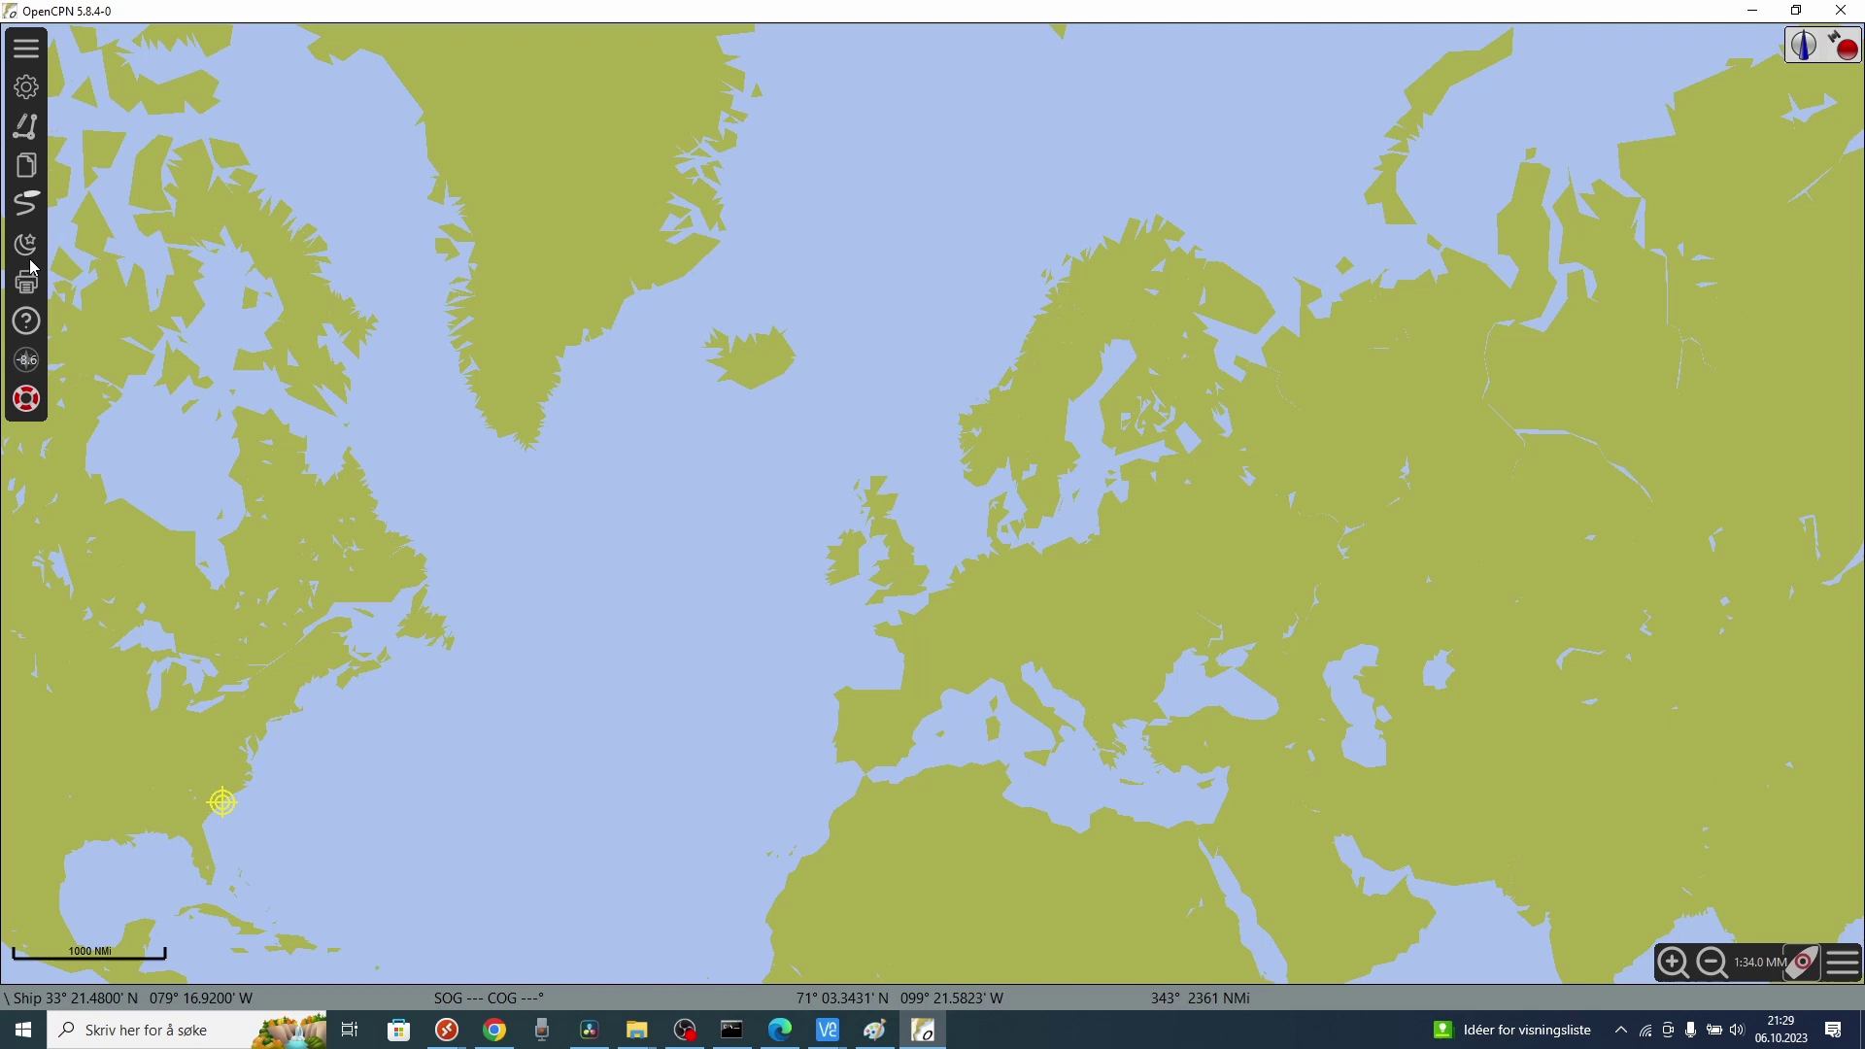
Update the OpenCPN plugin catalog from the master source in the Plugins settings.
click(26, 90)
click(1022, 262)
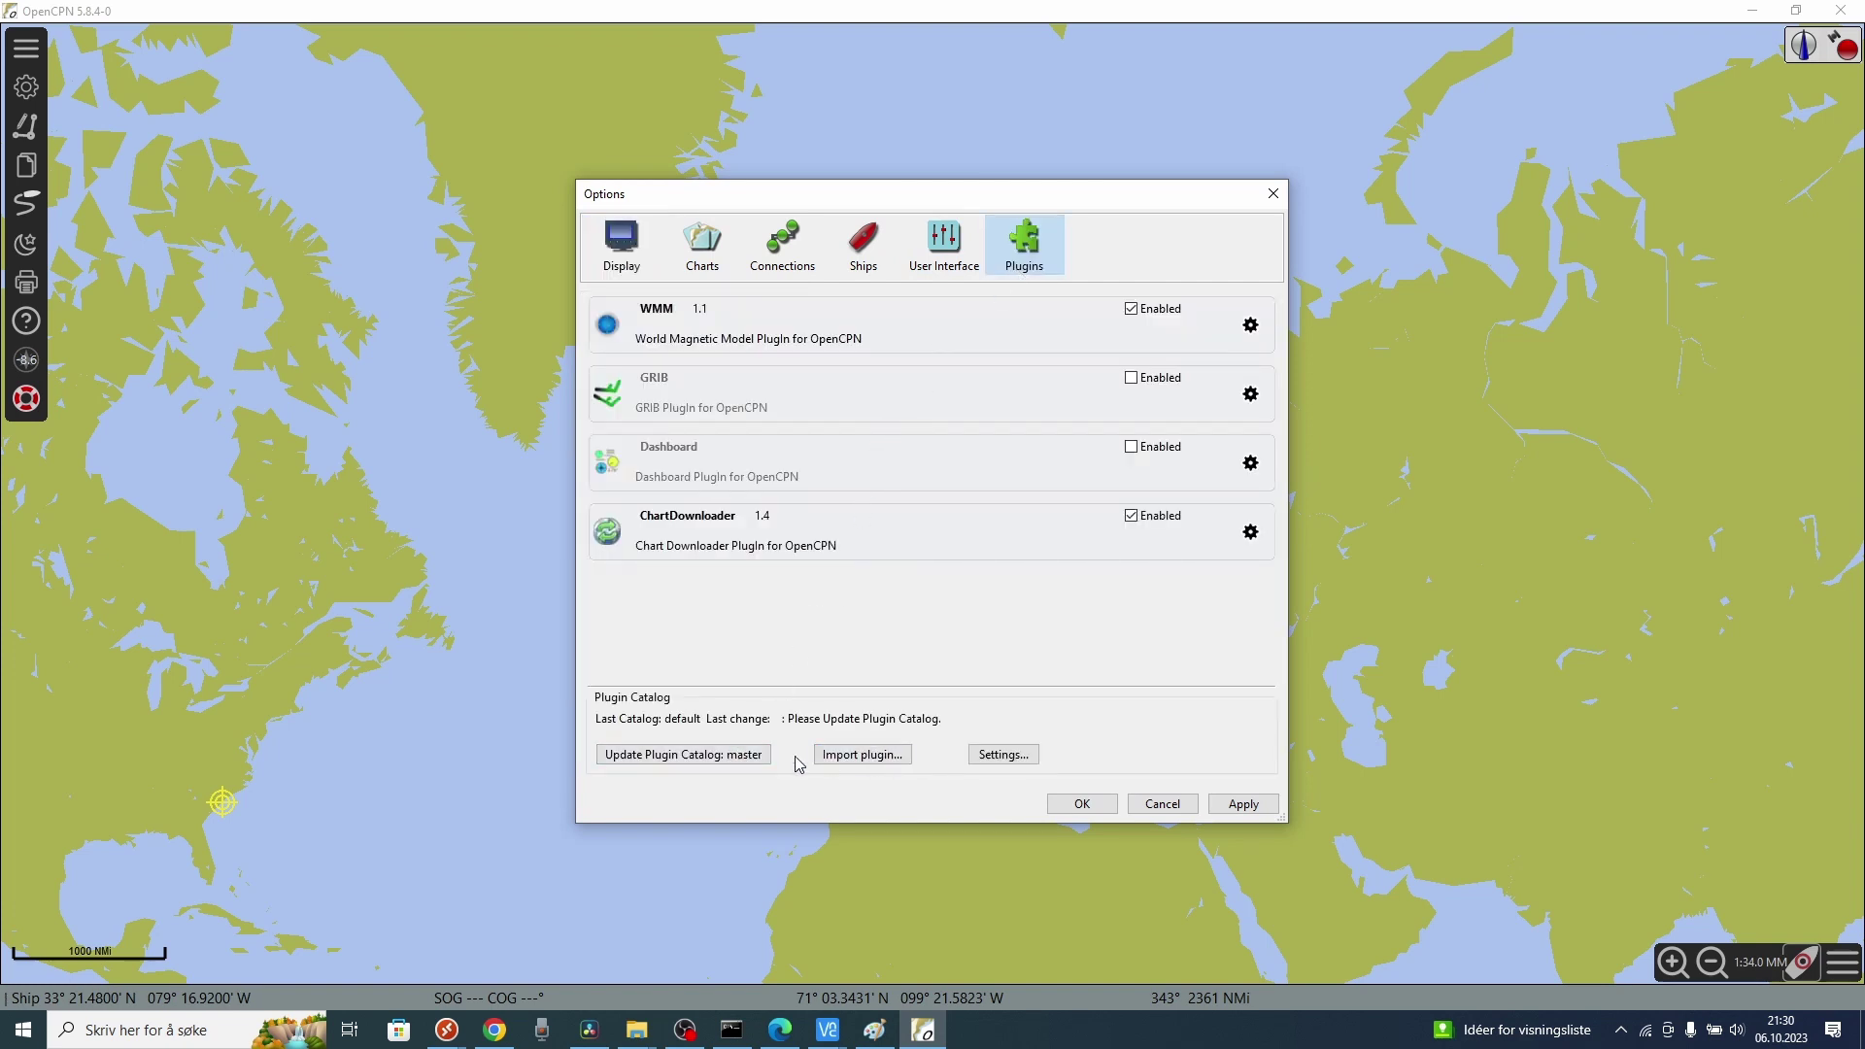
click(743, 758)
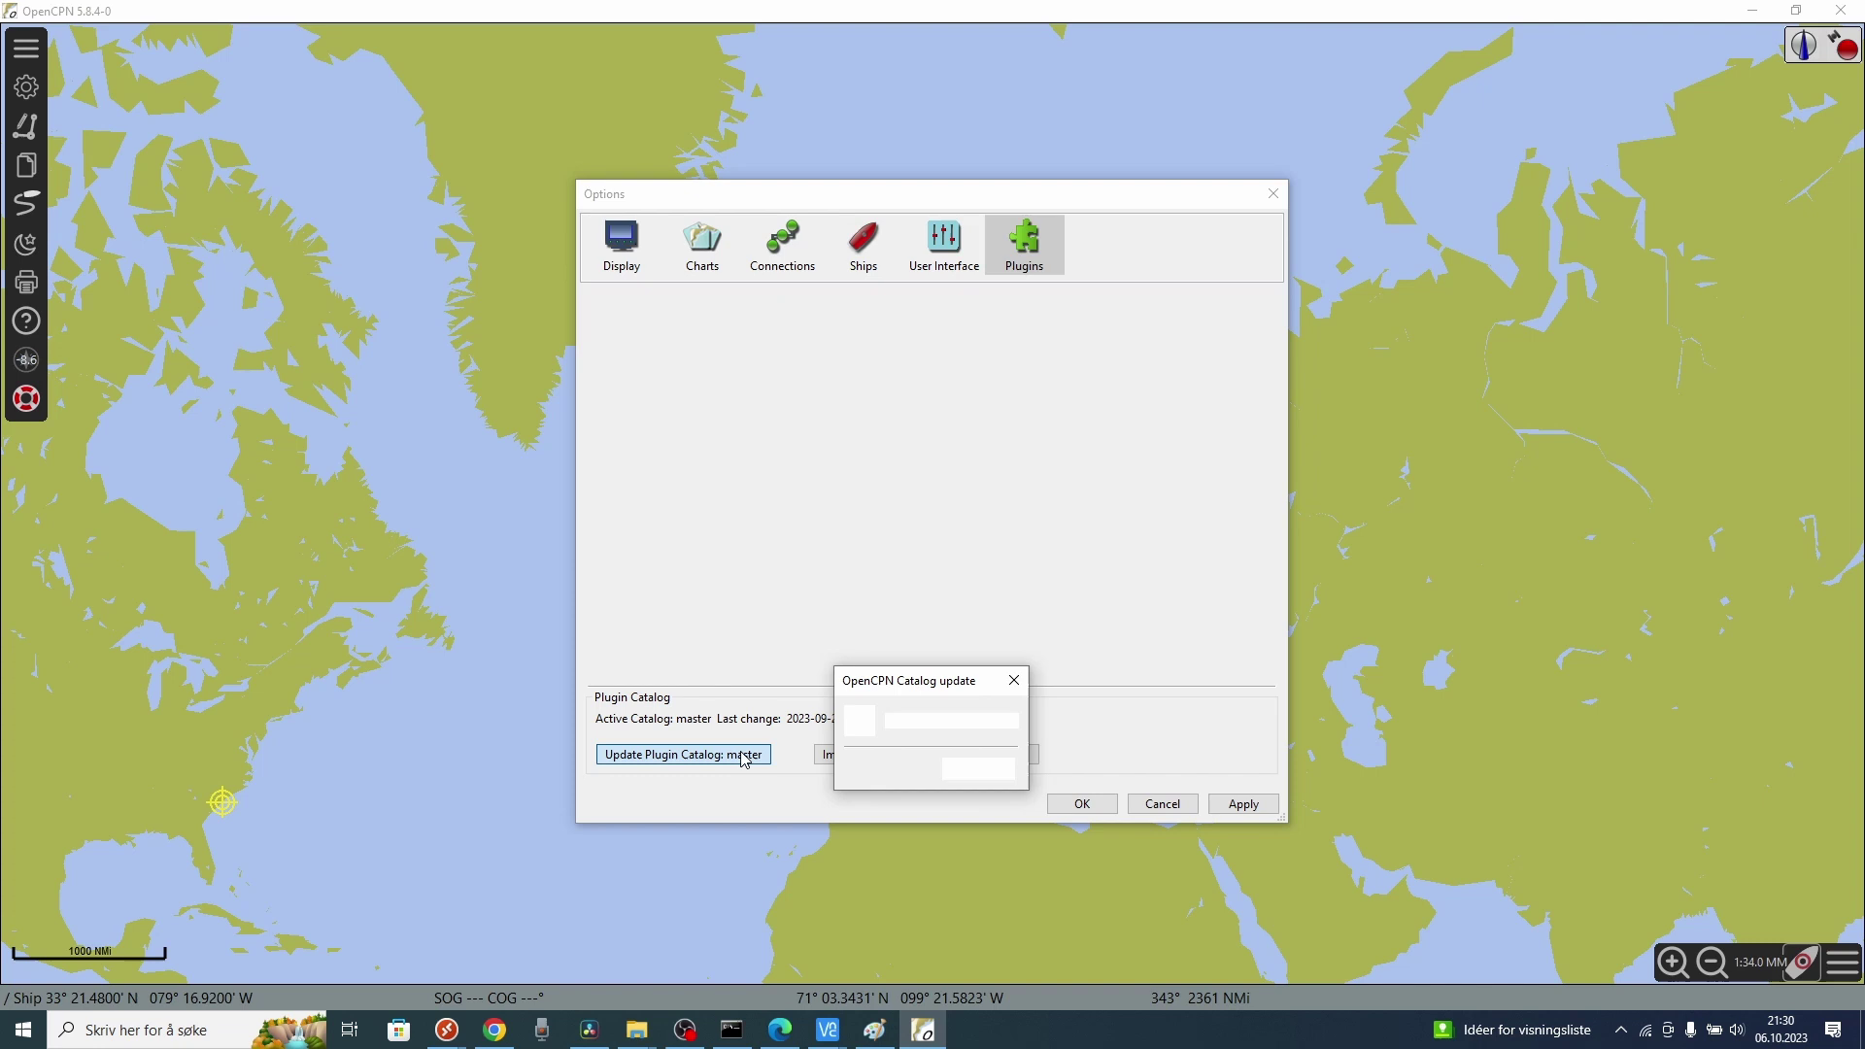
click(1011, 766)
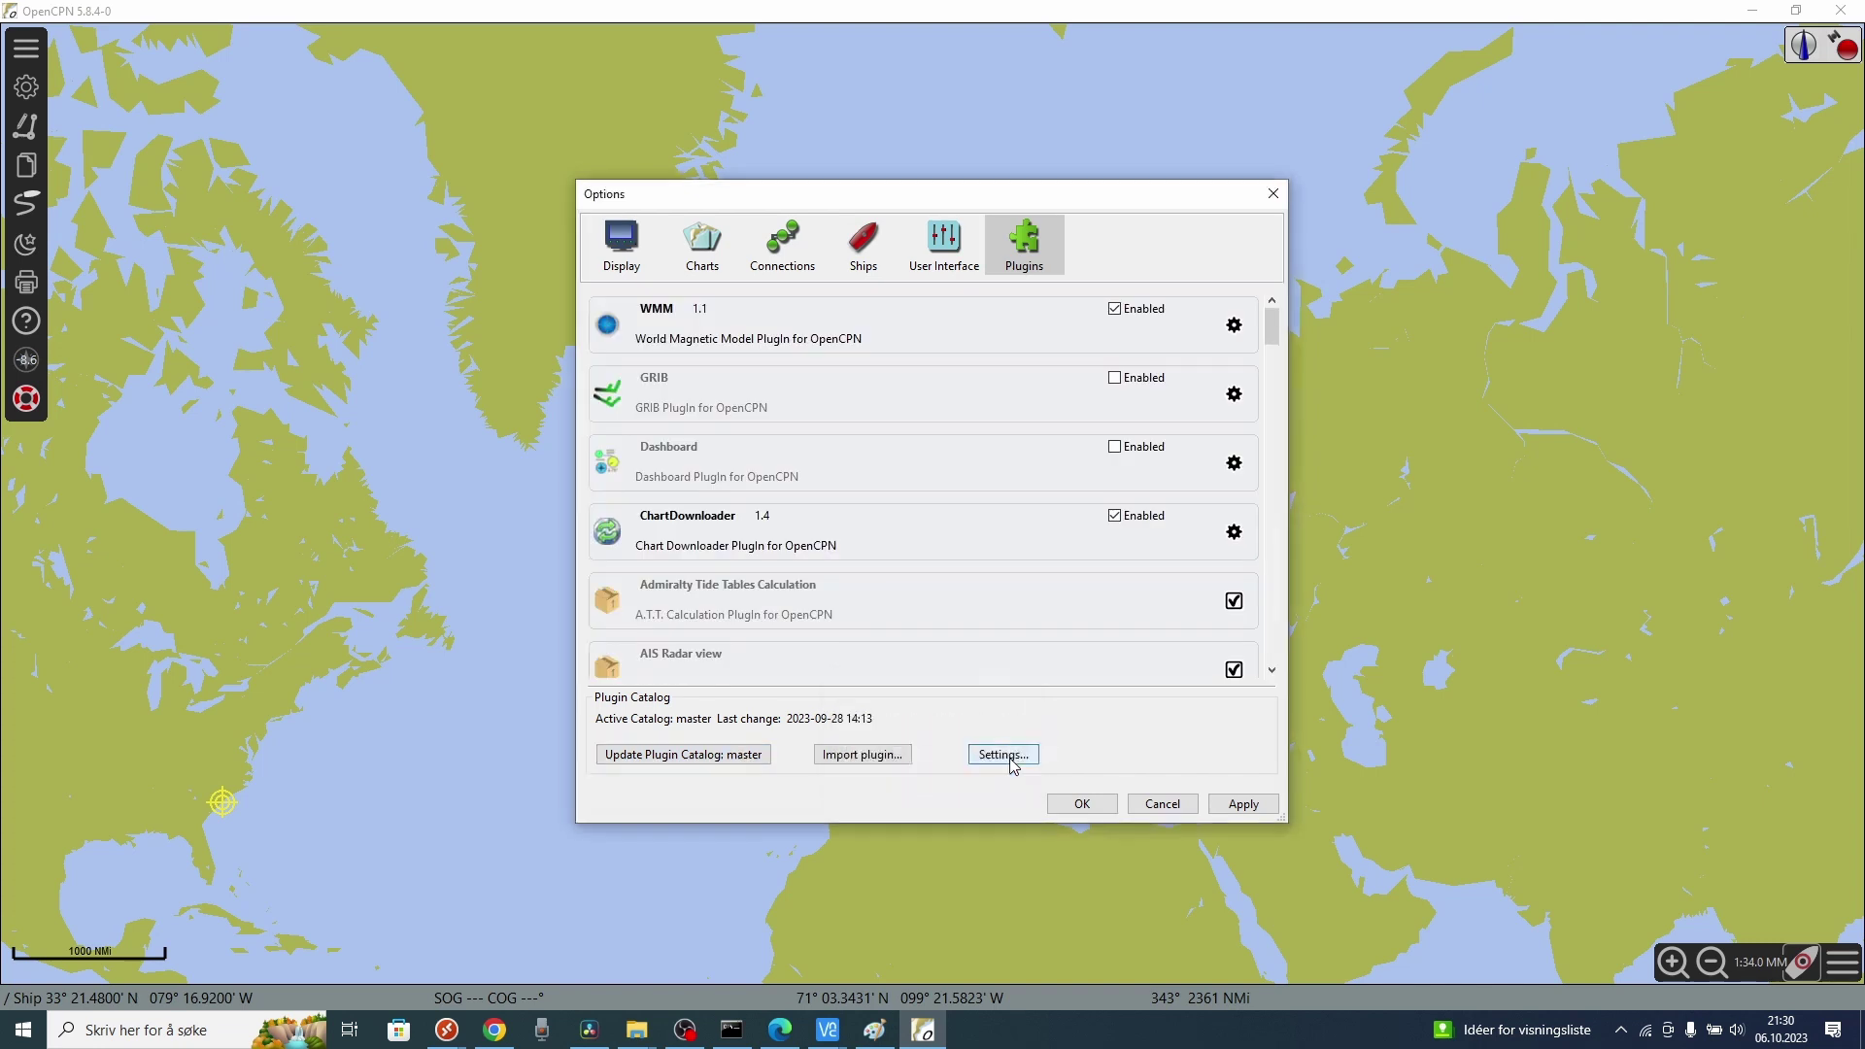
Install the o-charts 2.0.0.66 plugin and acknowledge the installation complete message.
scroll(819, 591, down, 4)
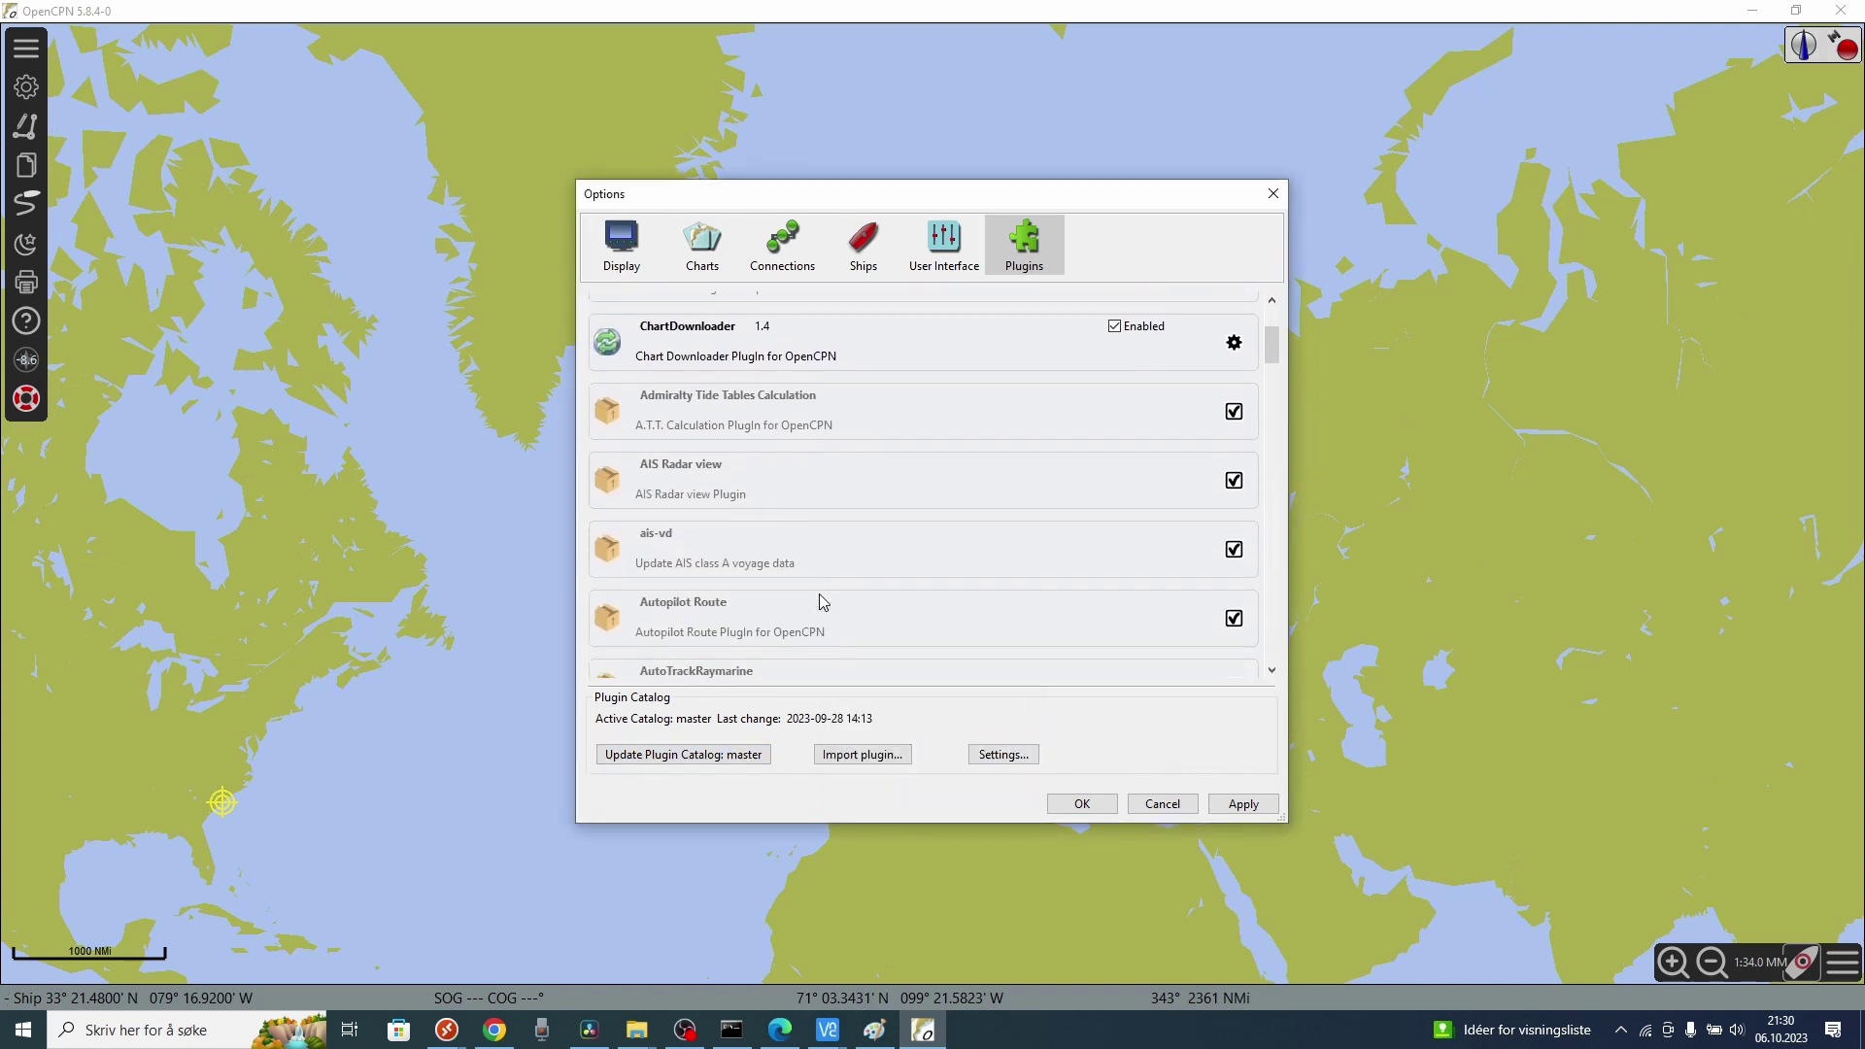
scroll(819, 601, down, 10)
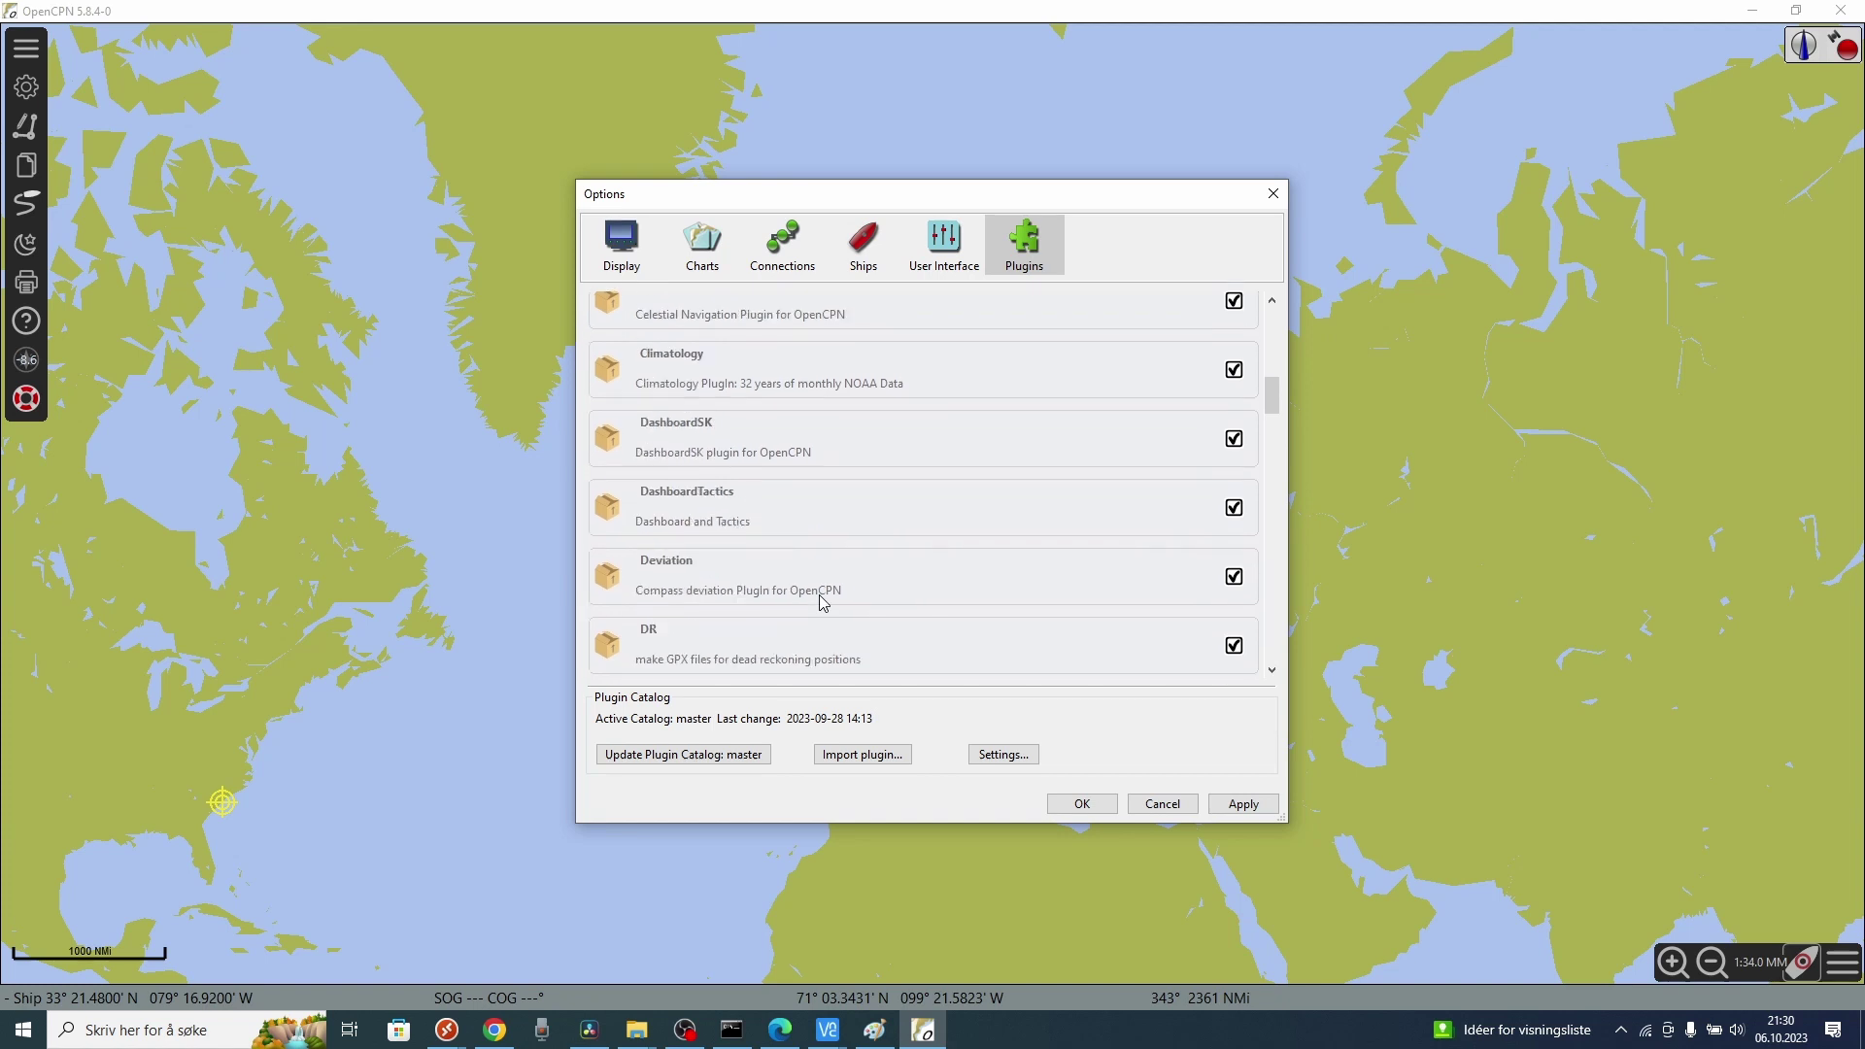
scroll(823, 602, down, 8)
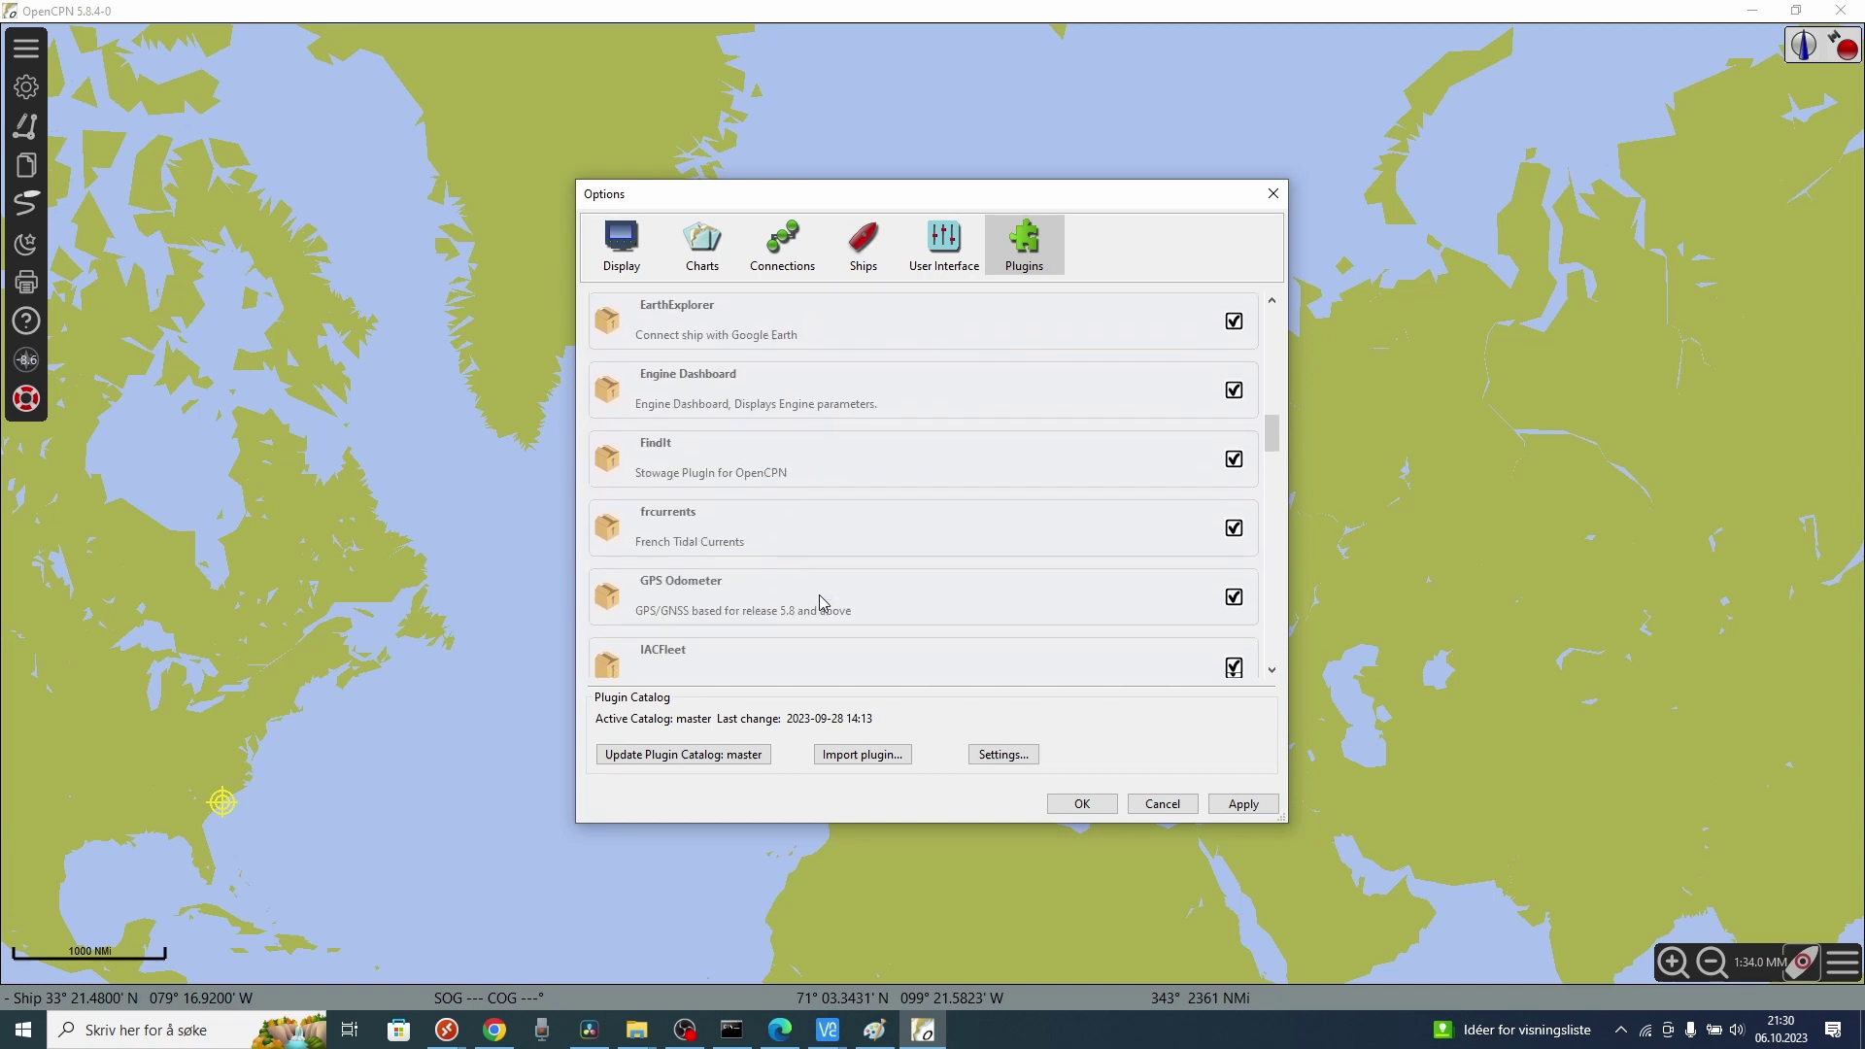
scroll(820, 602, down, 9)
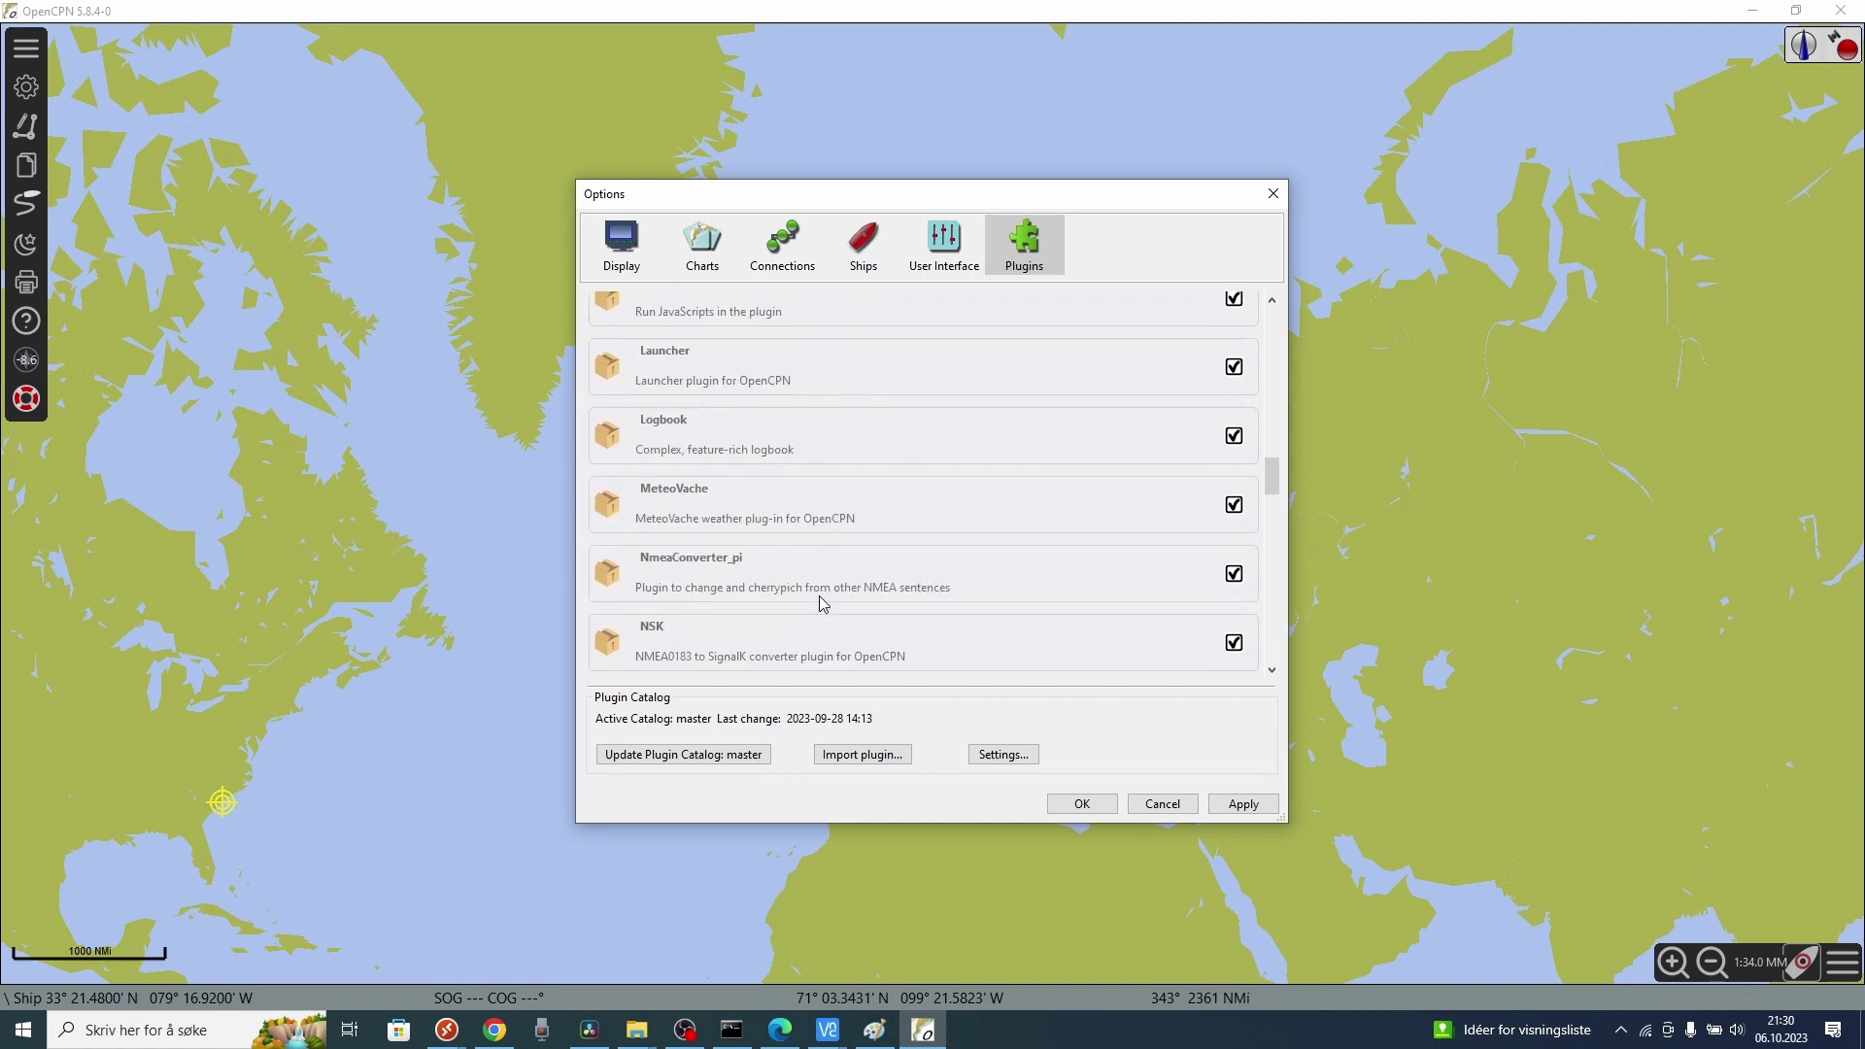
scroll(821, 602, down, 5)
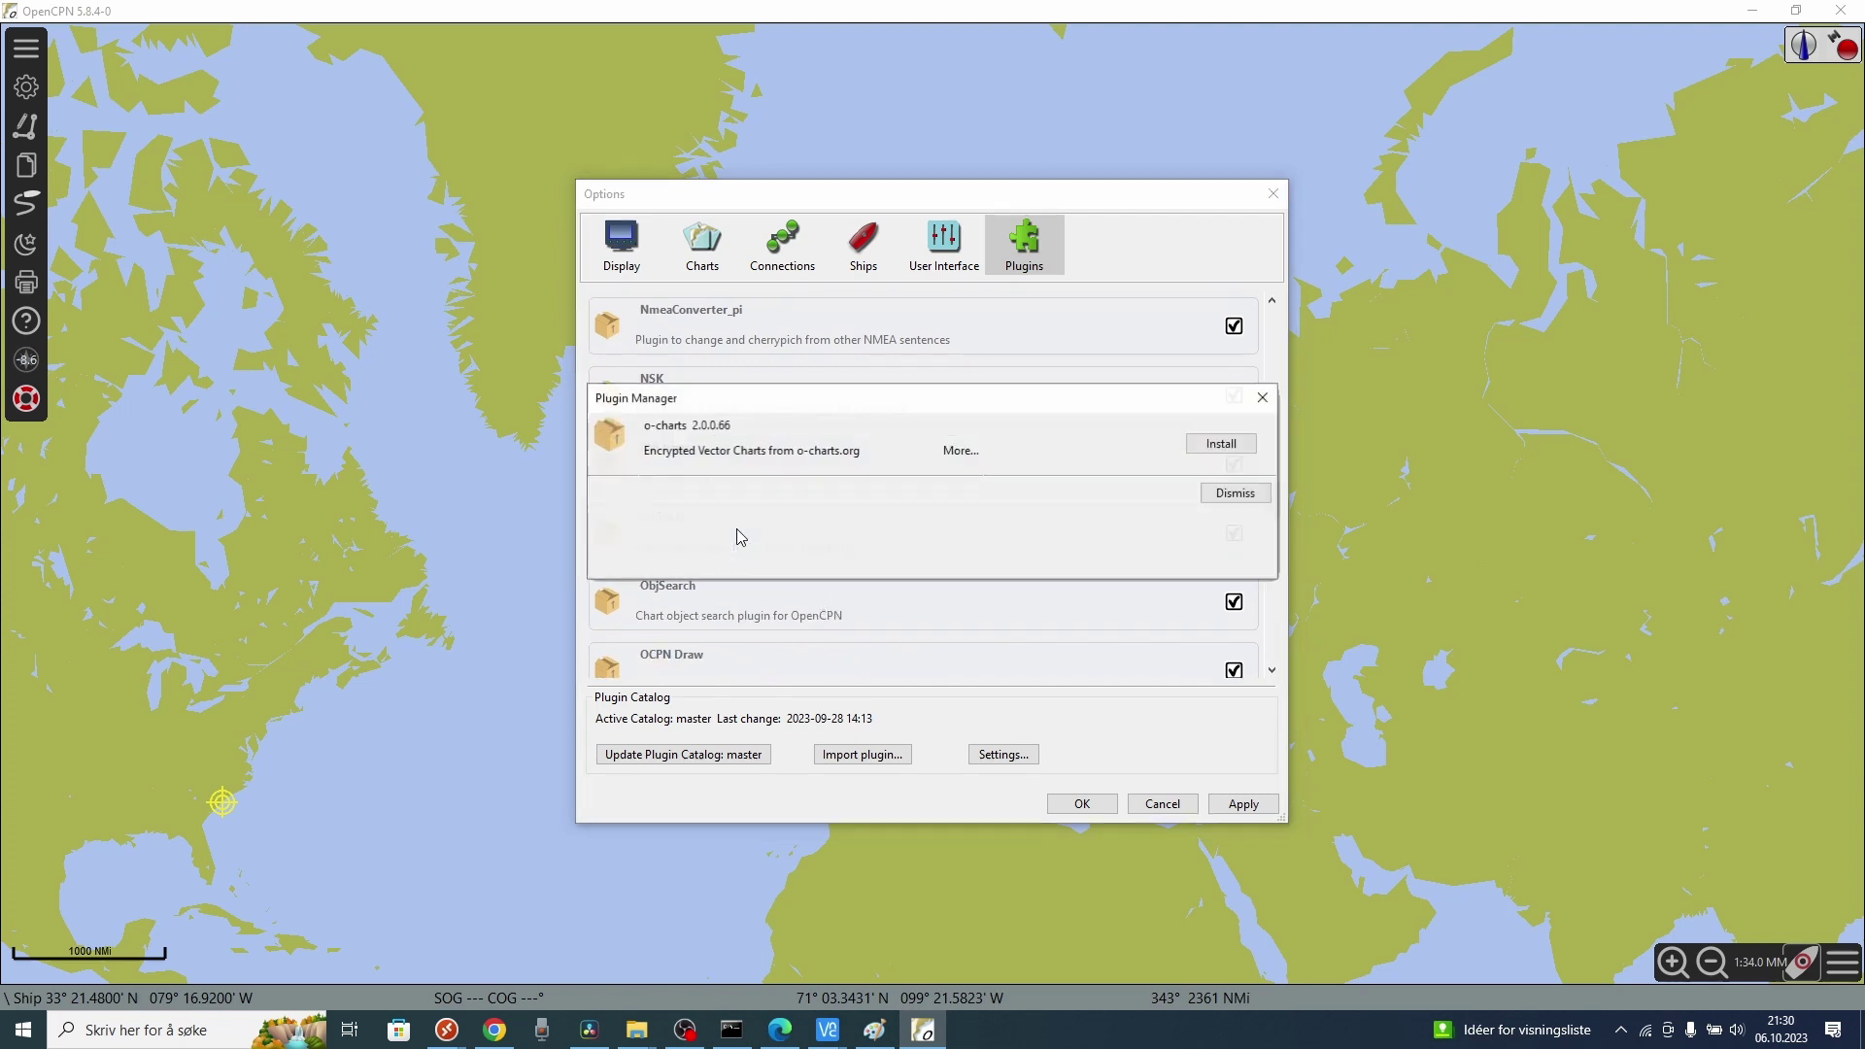
click(1221, 444)
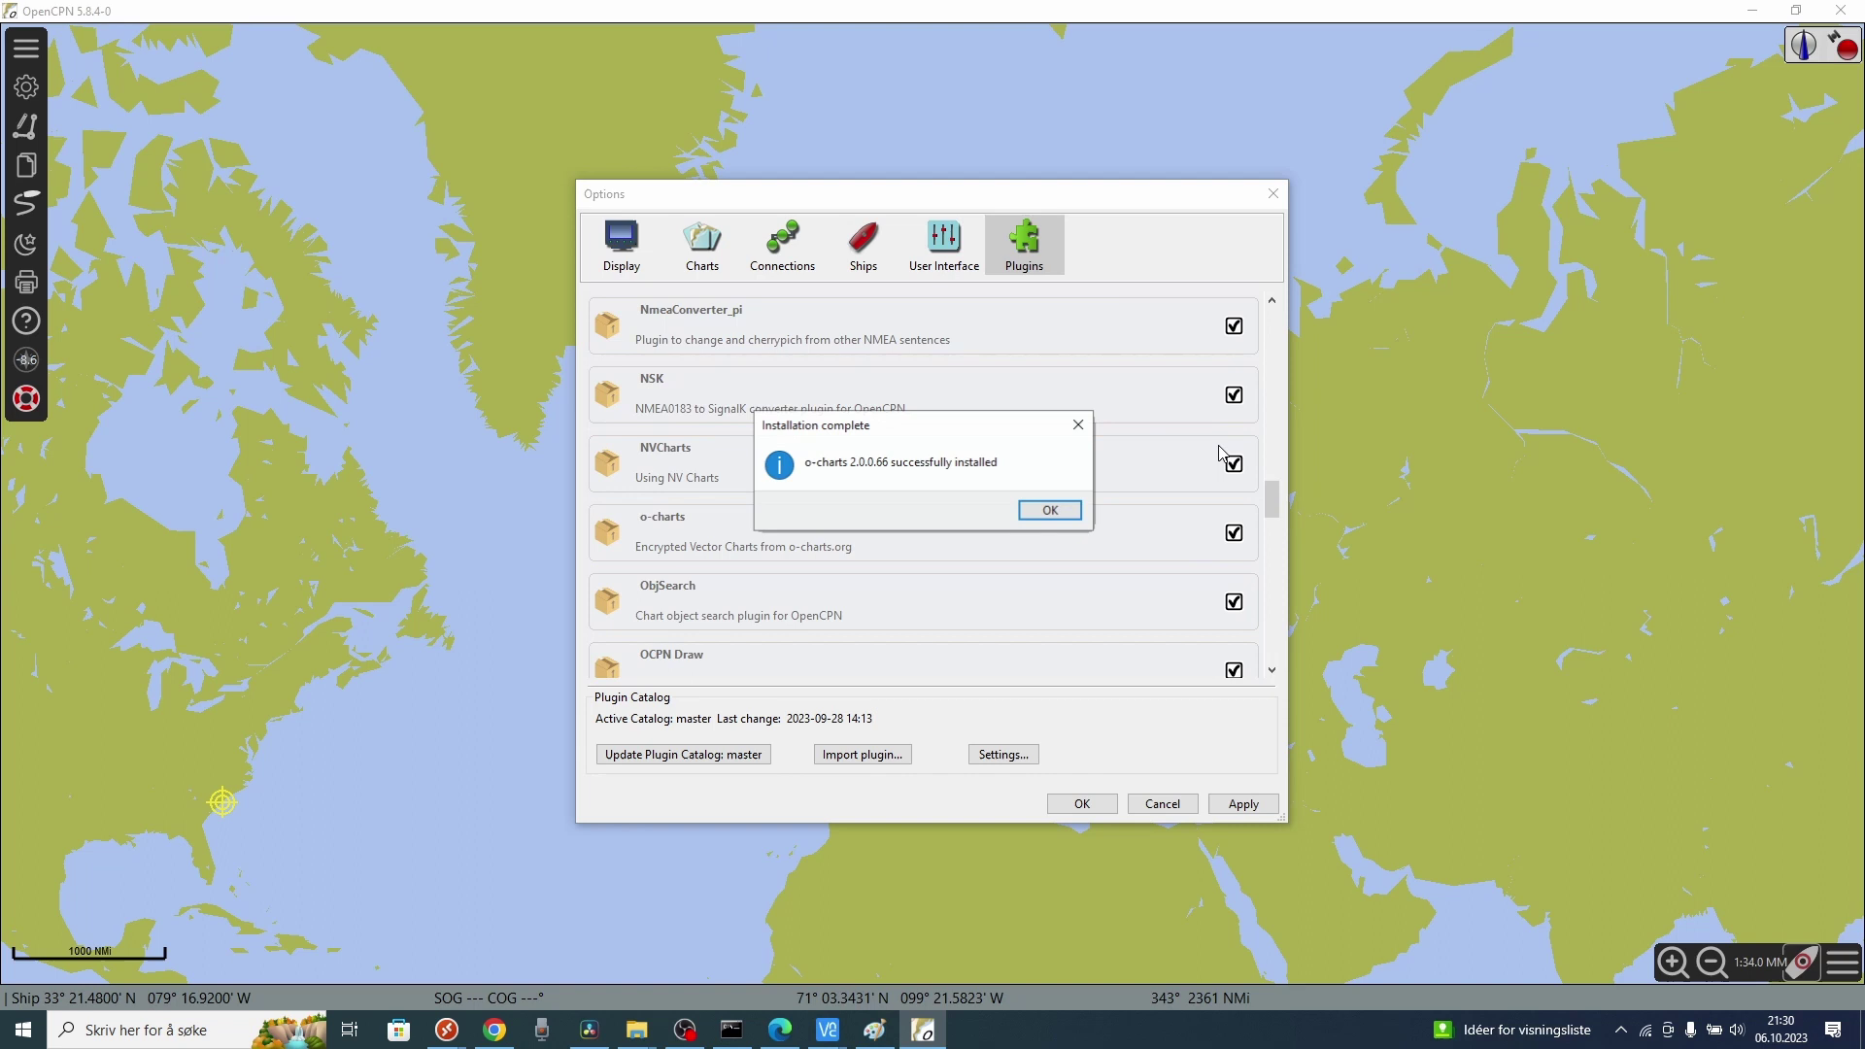
click(1059, 510)
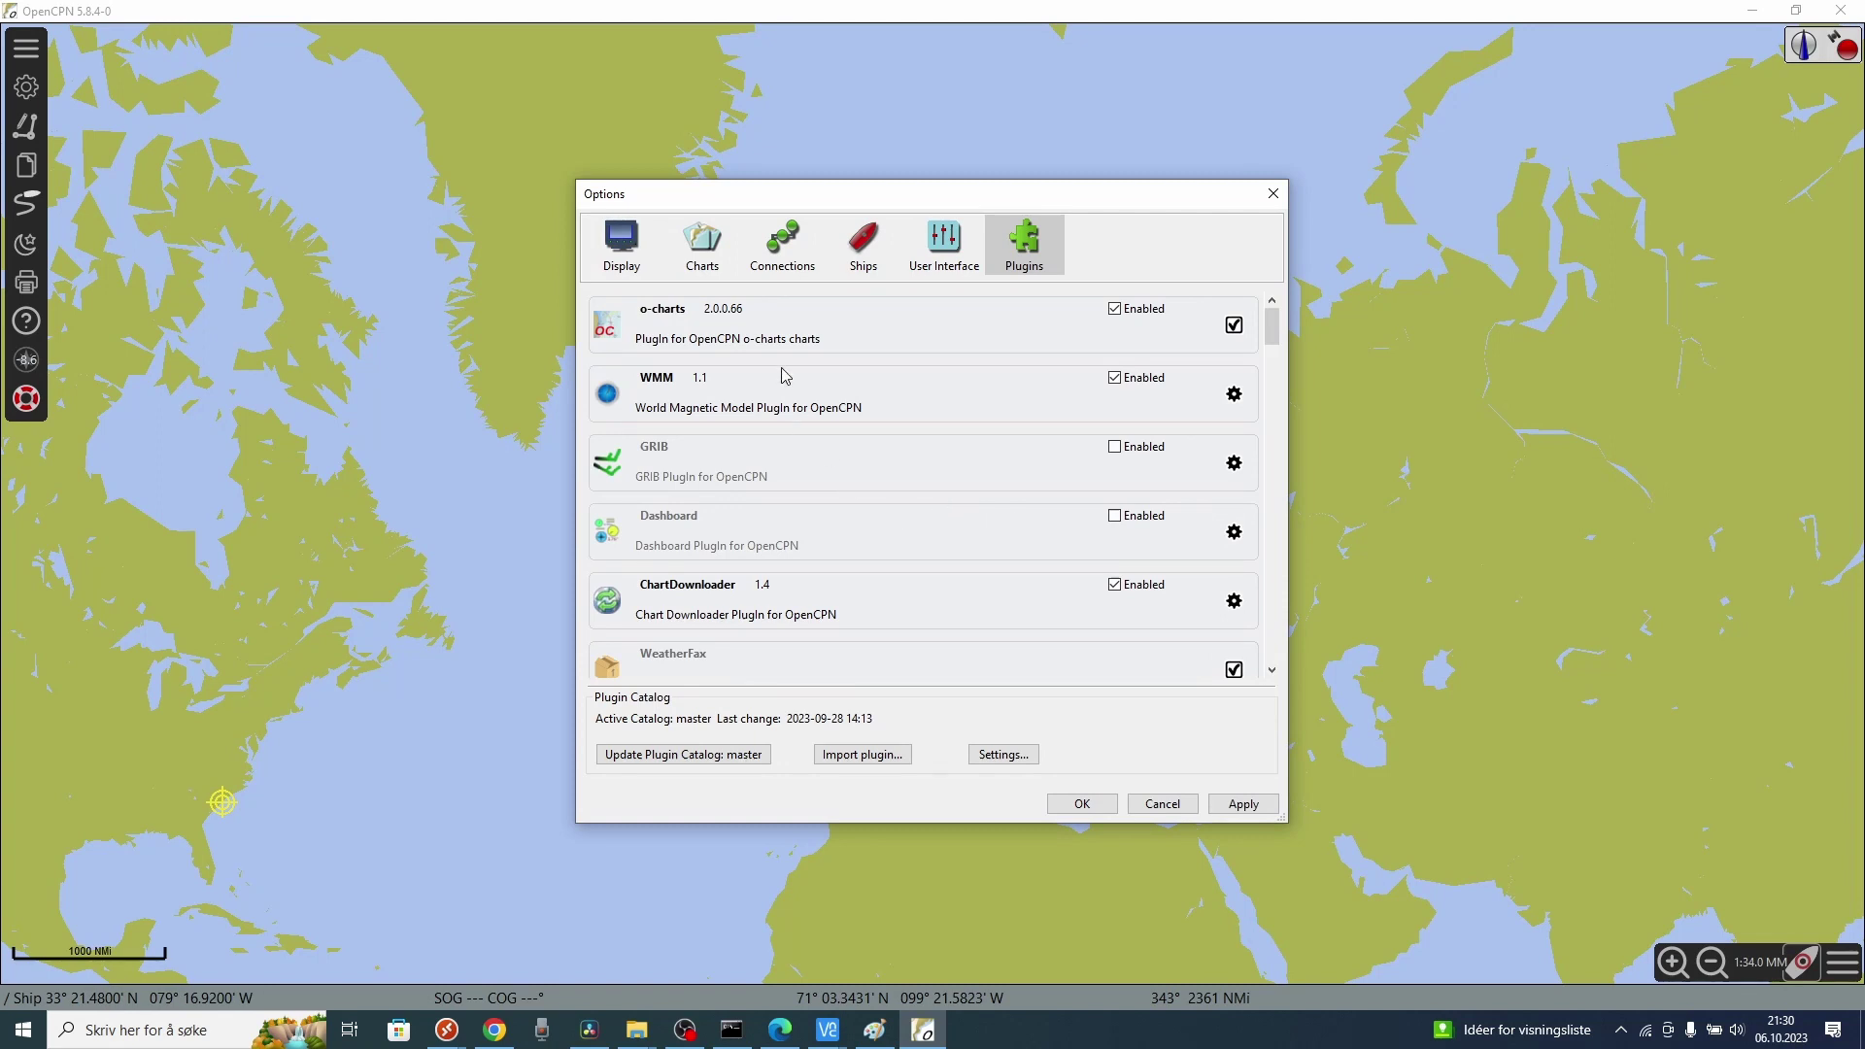
Generate the o-charts system identifier (.fpr) fingerprint file from the plugin preferences.
click(923, 337)
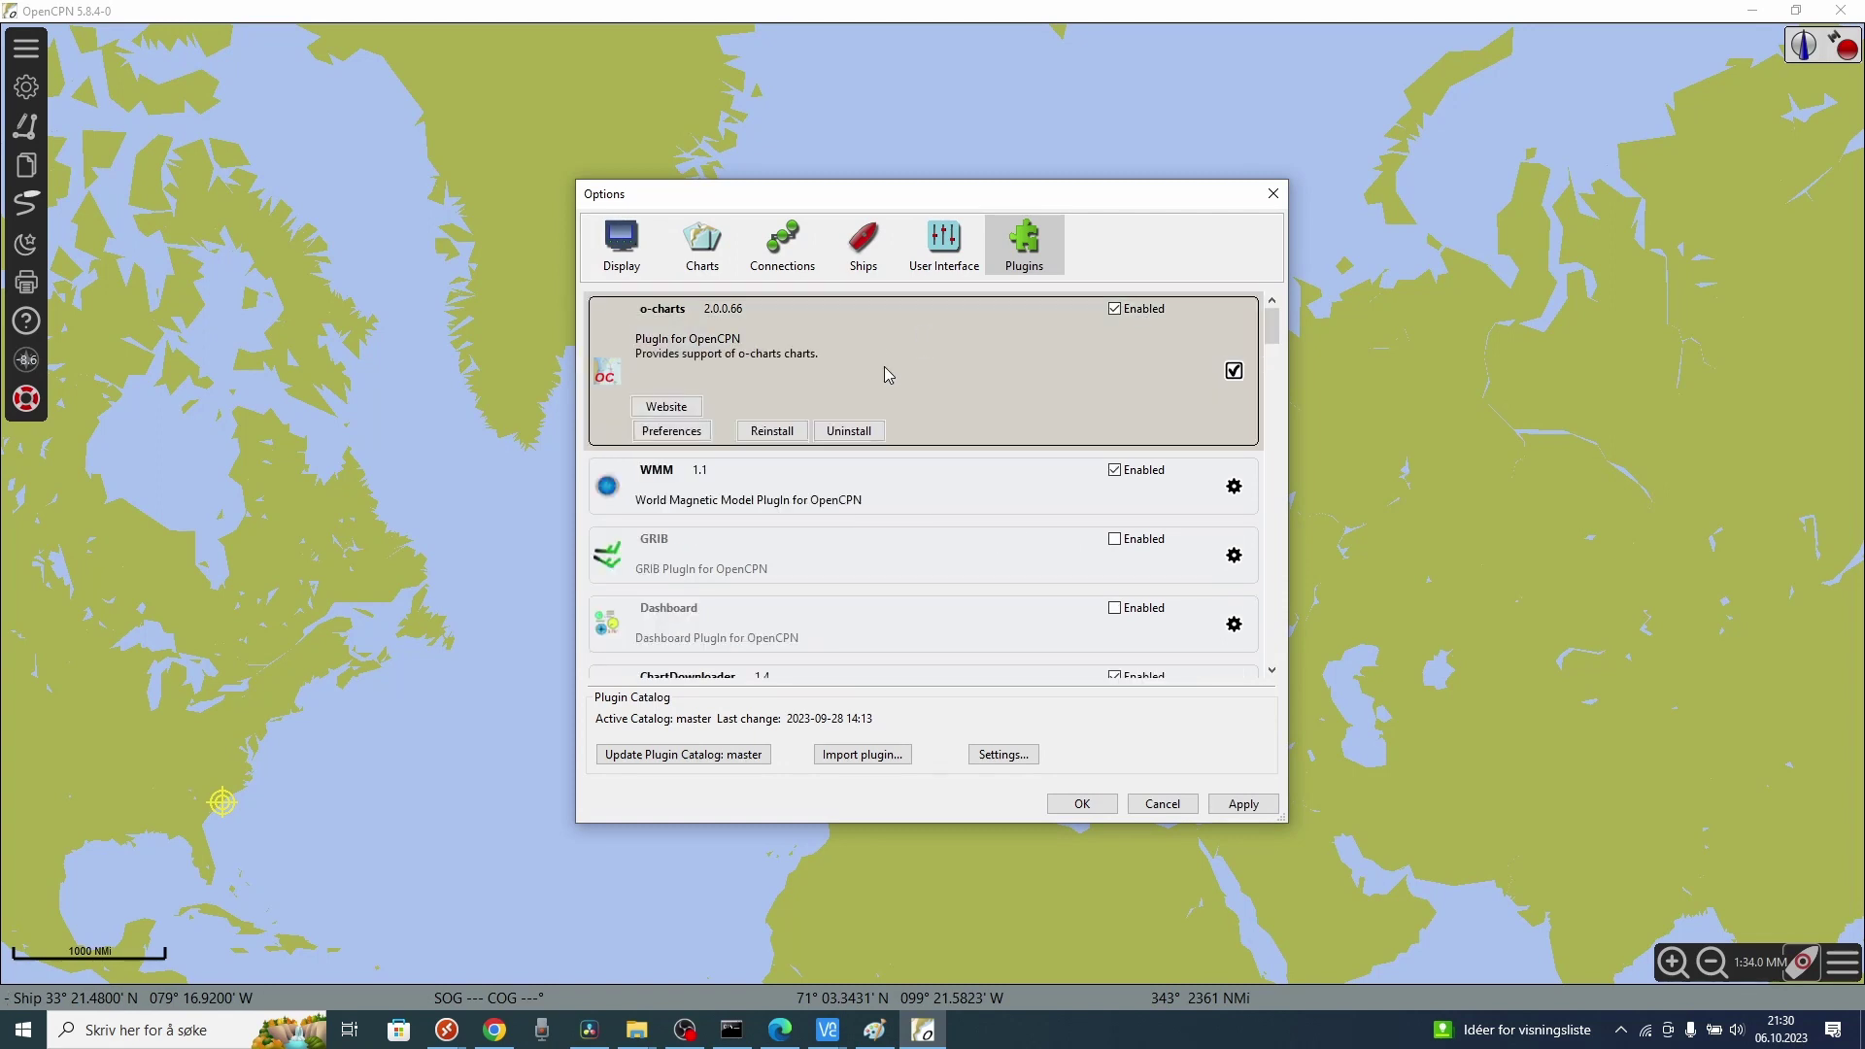
click(671, 433)
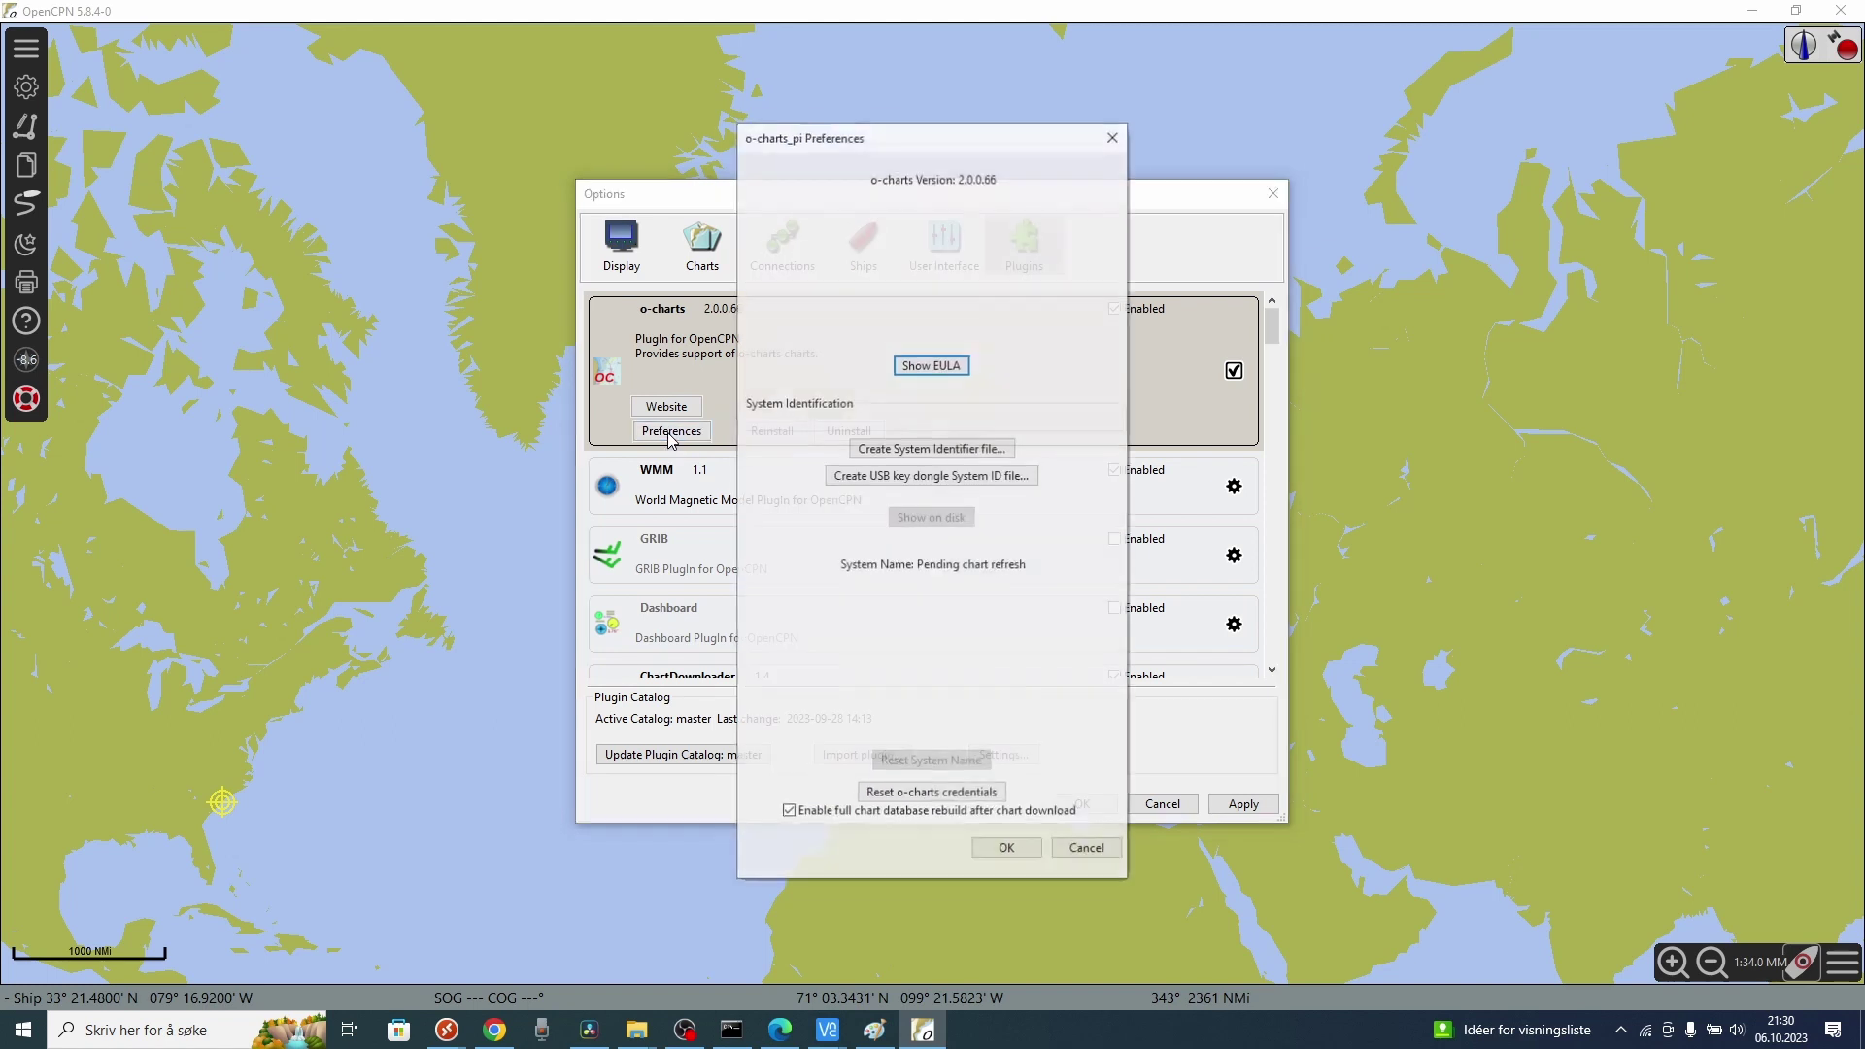
click(924, 449)
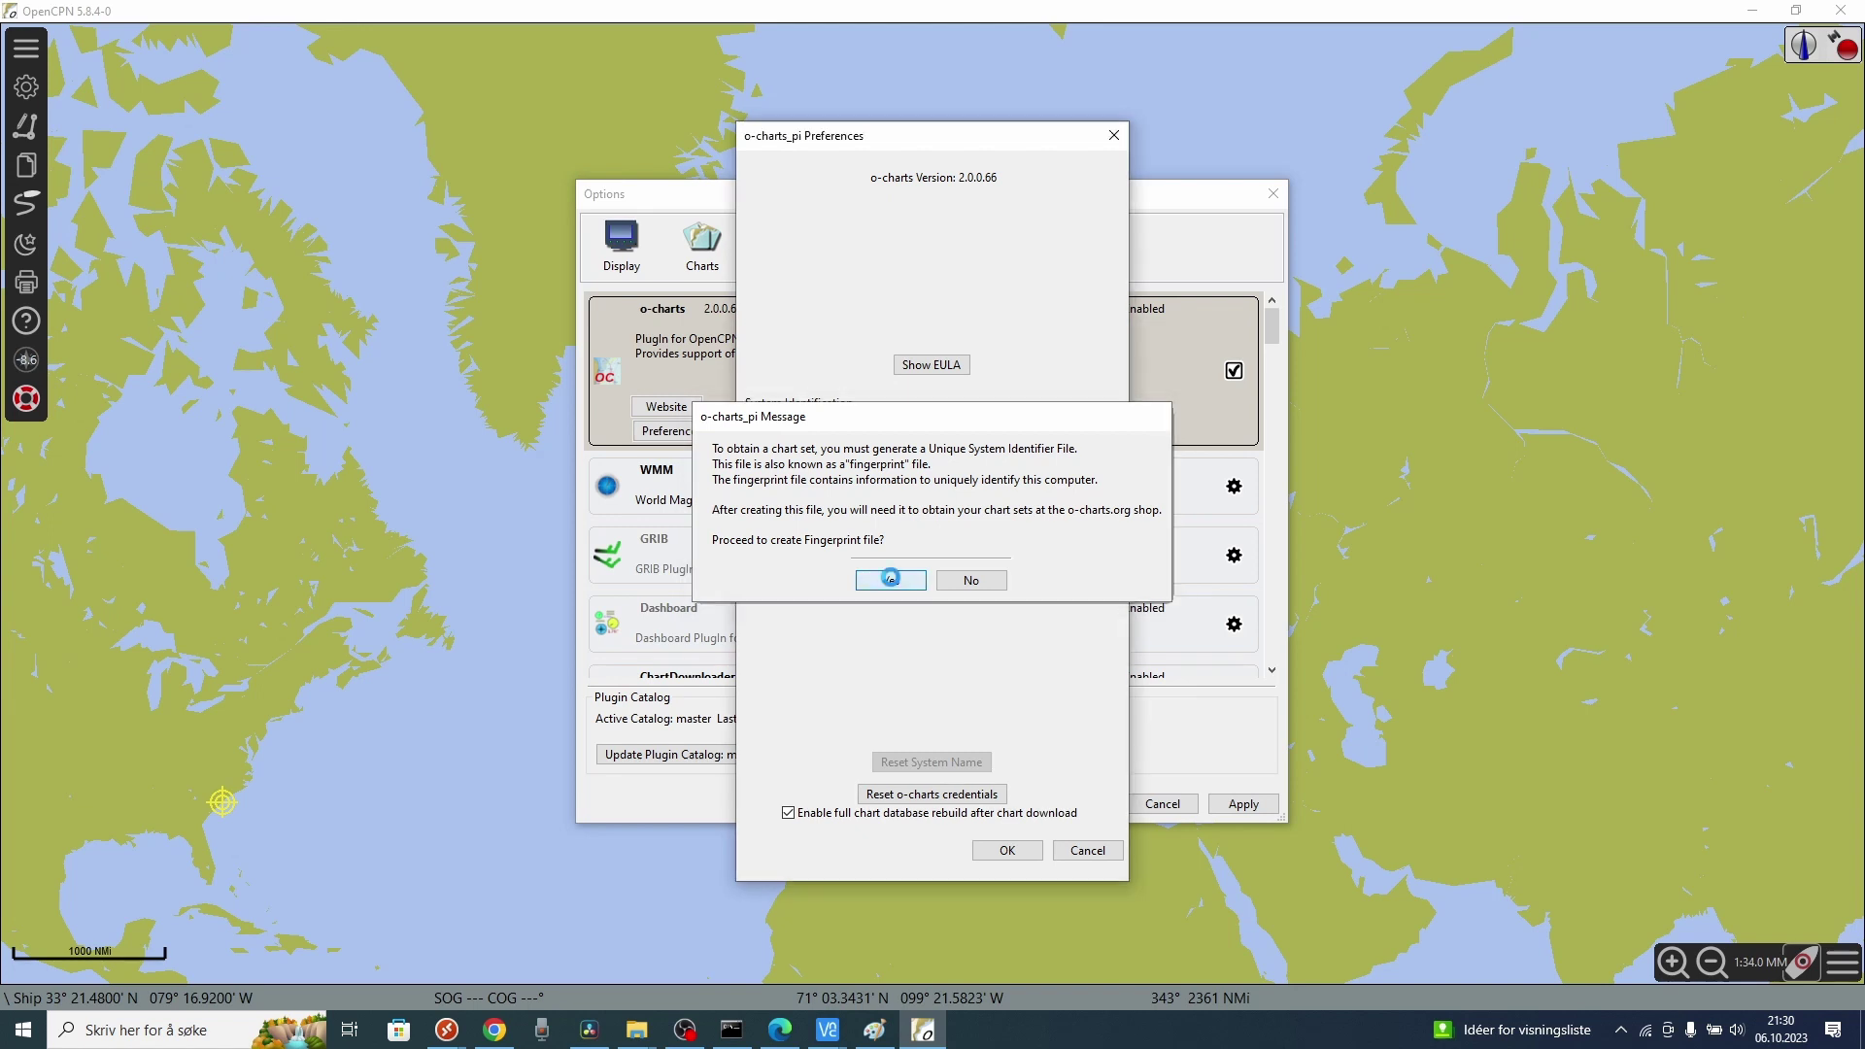
click(892, 581)
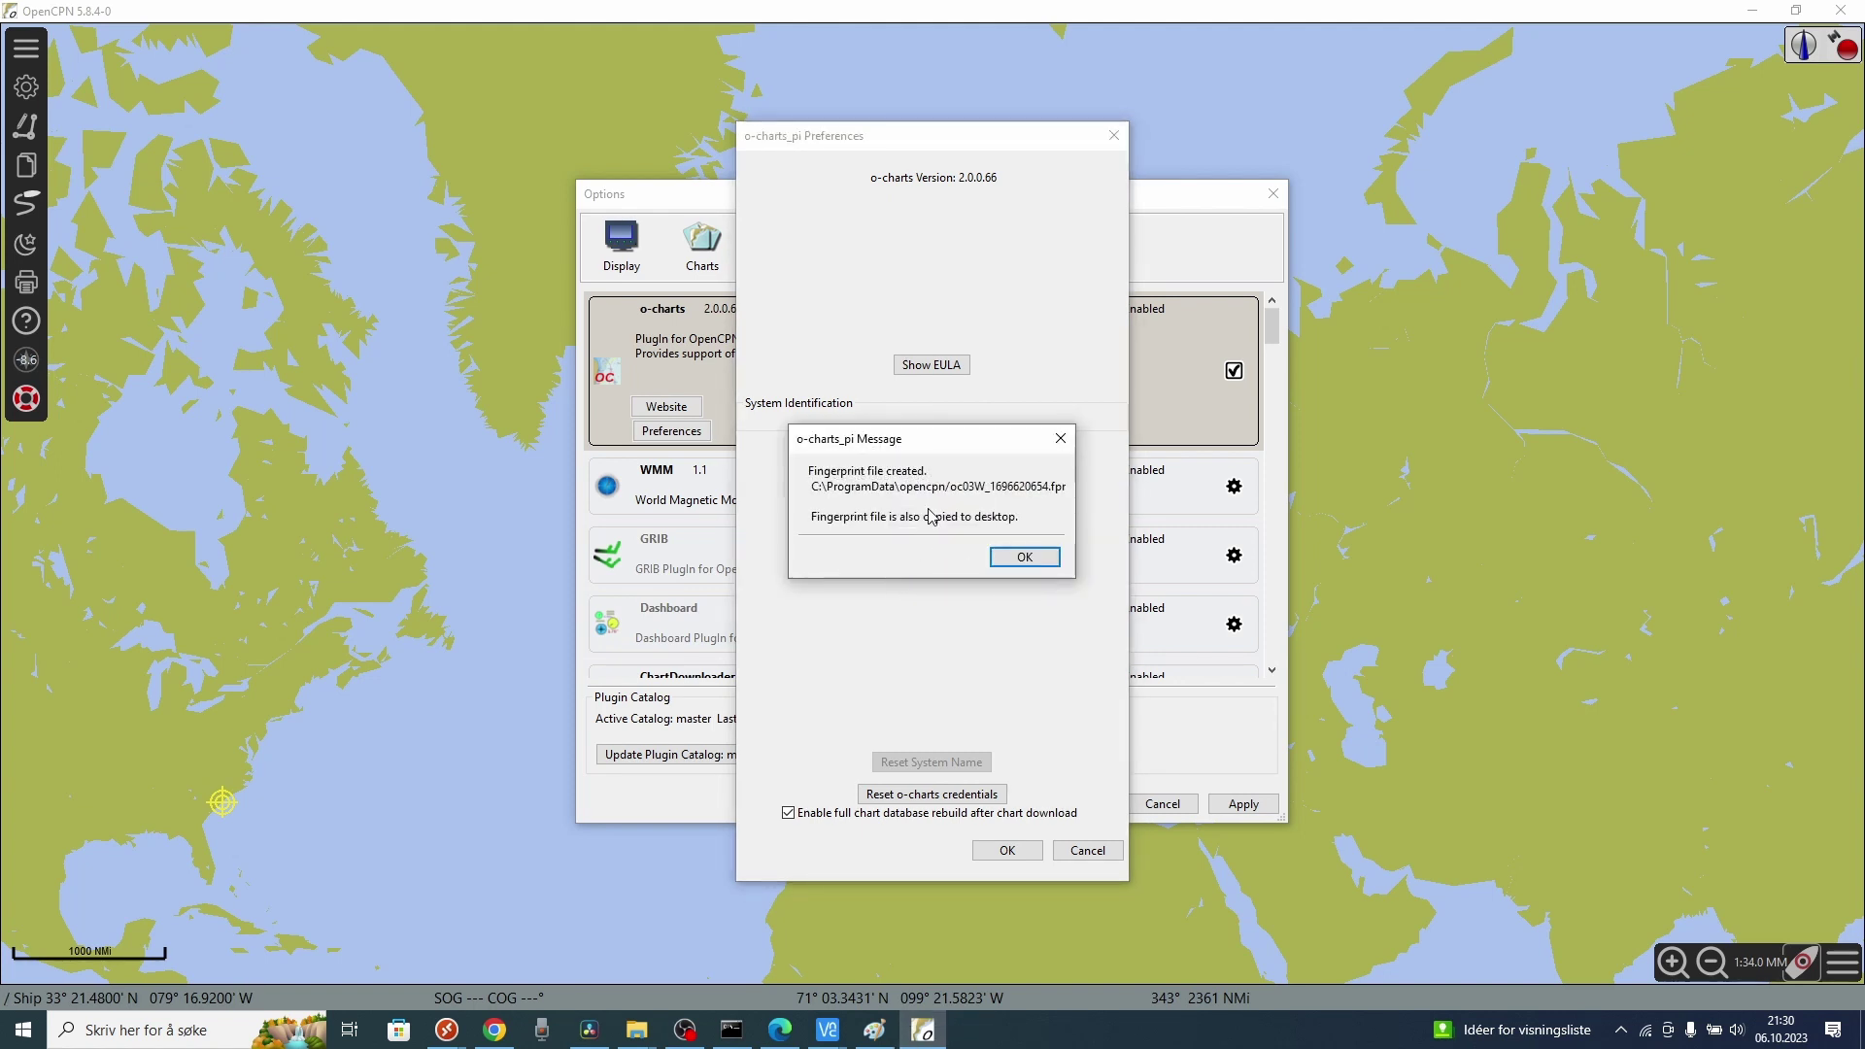
click(1006, 558)
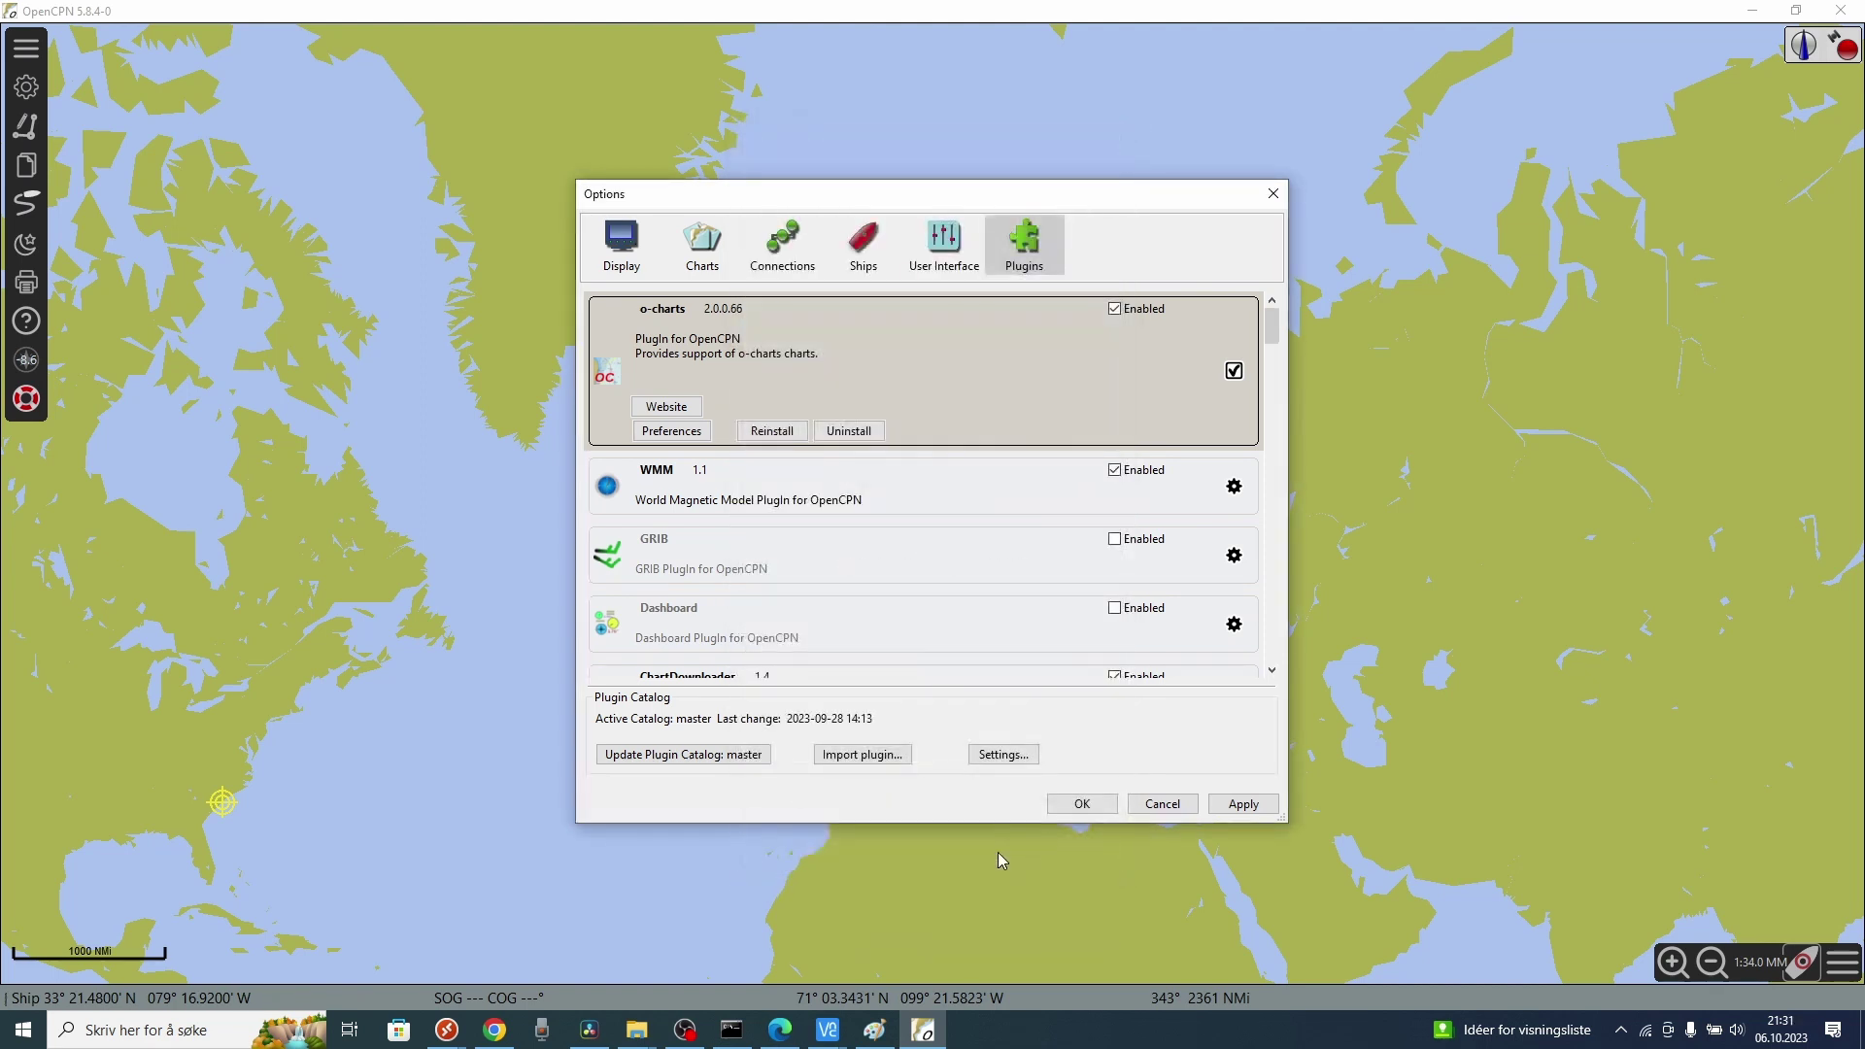
Refresh the chart list on the o-charts tab of the Charts settings.
click(702, 245)
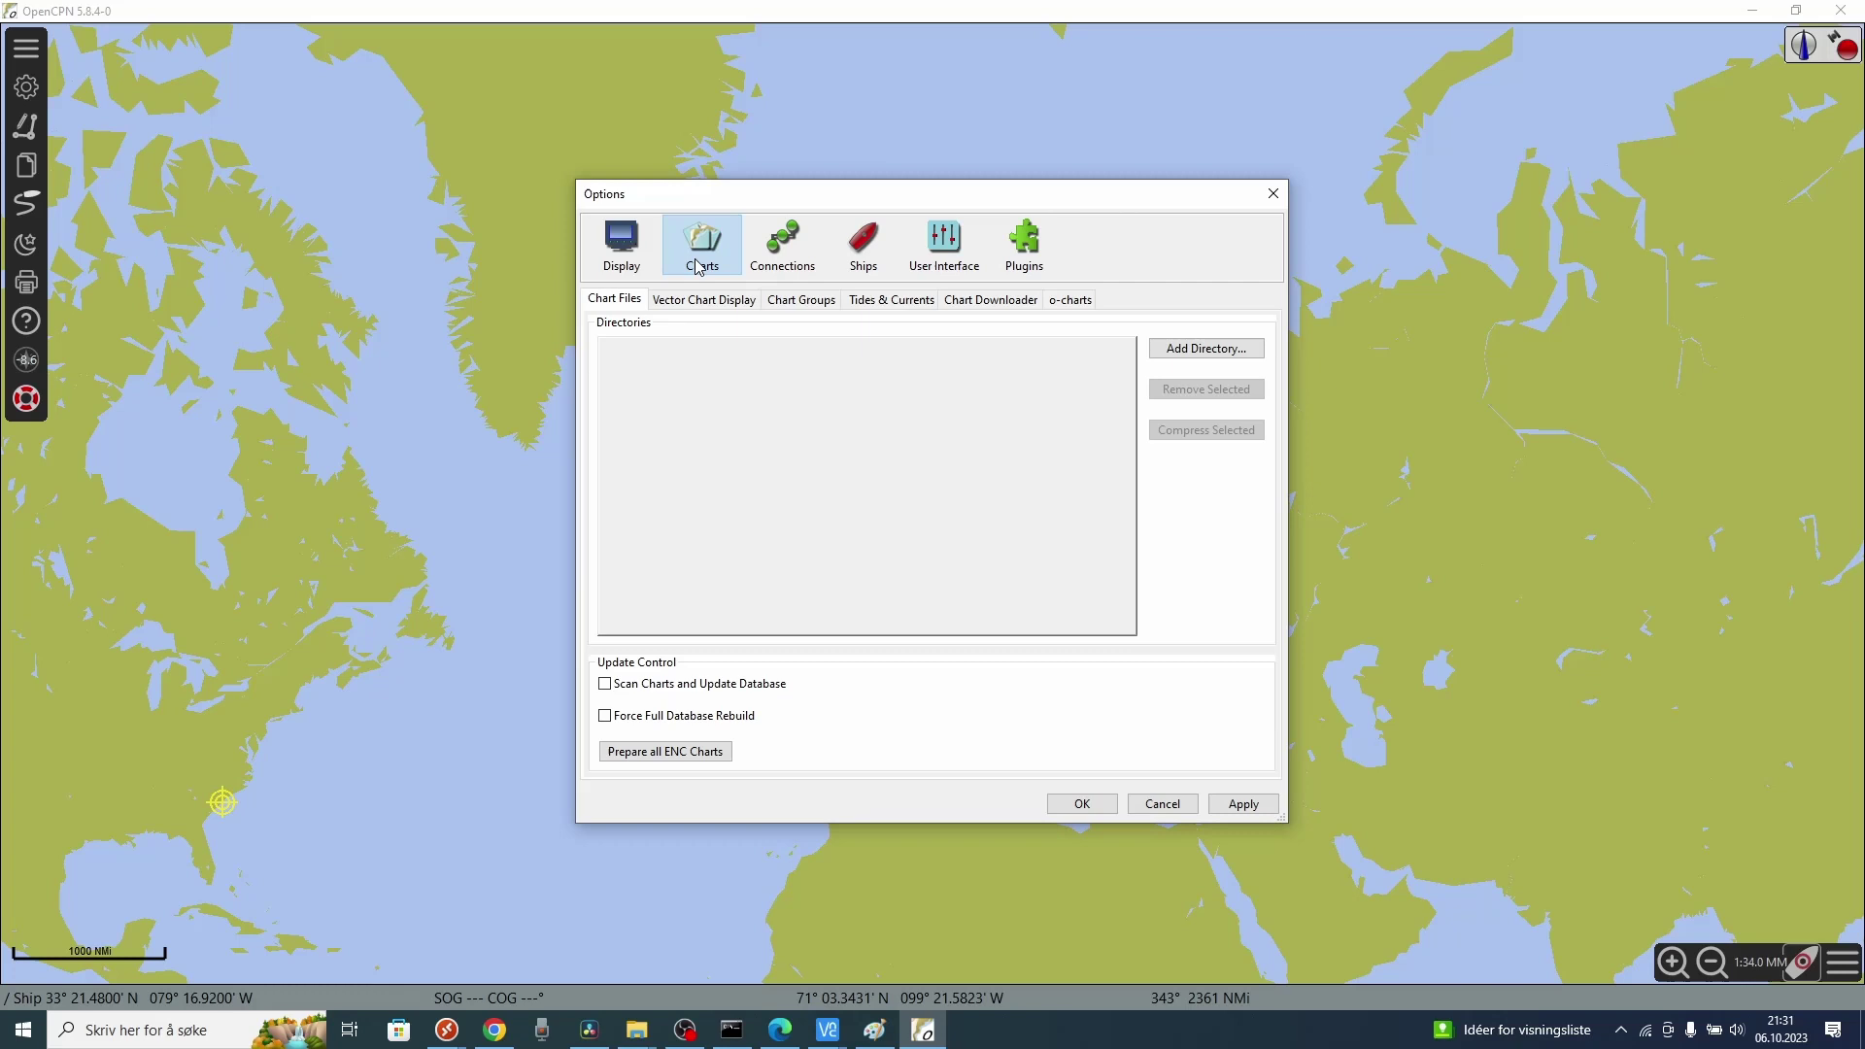
click(1064, 303)
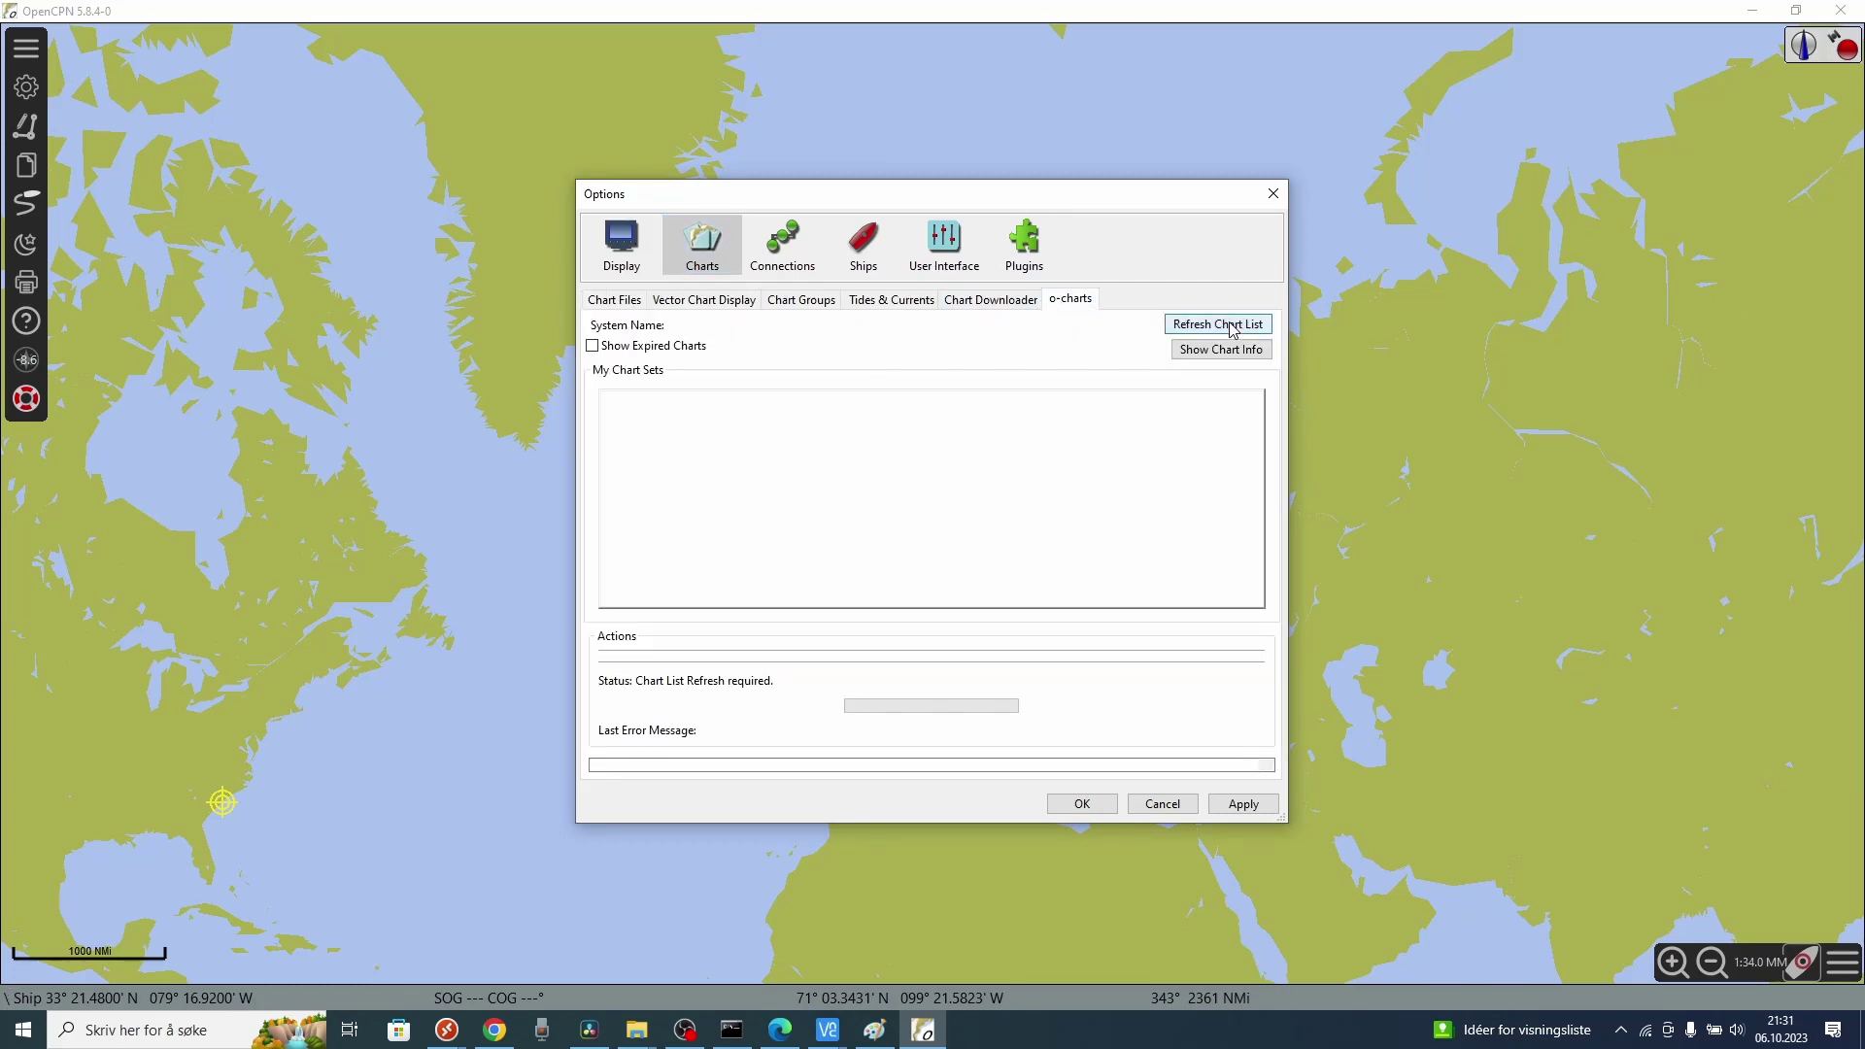
click(1232, 329)
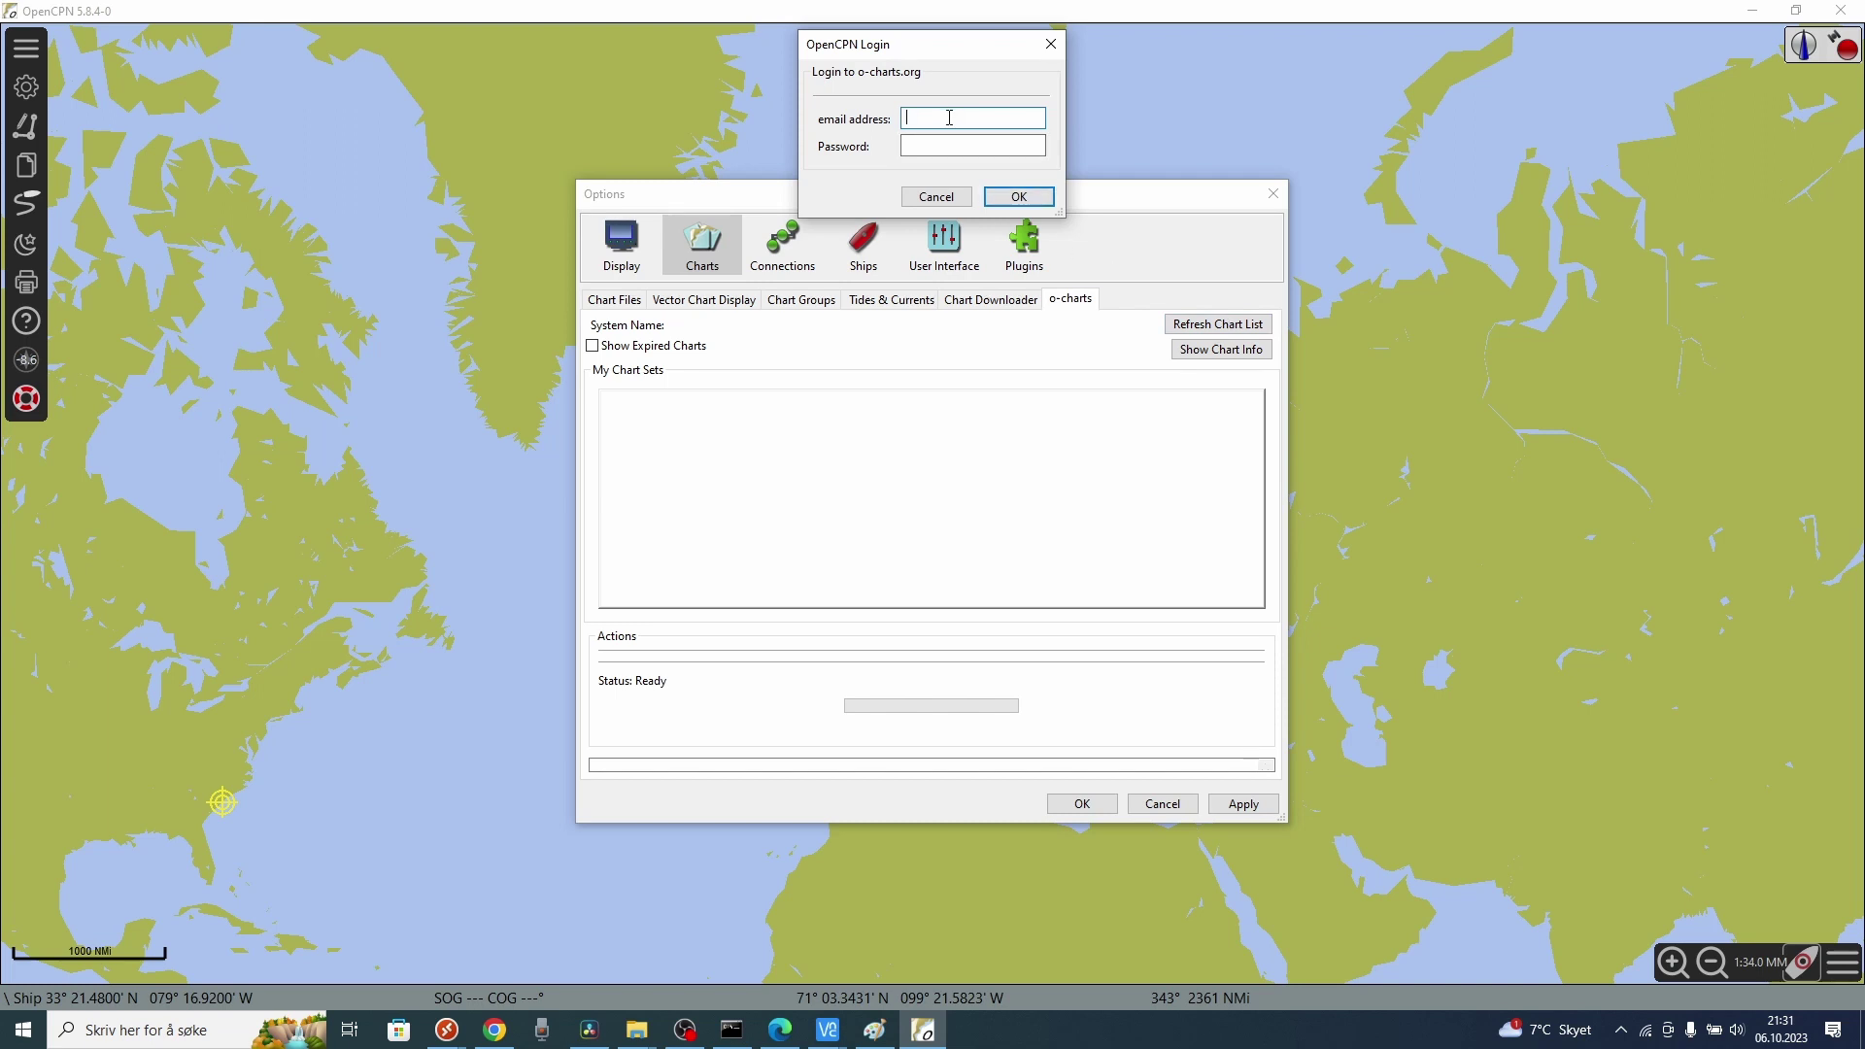
Log in to o-charts.org with the account e-mail address and password.
text(your)
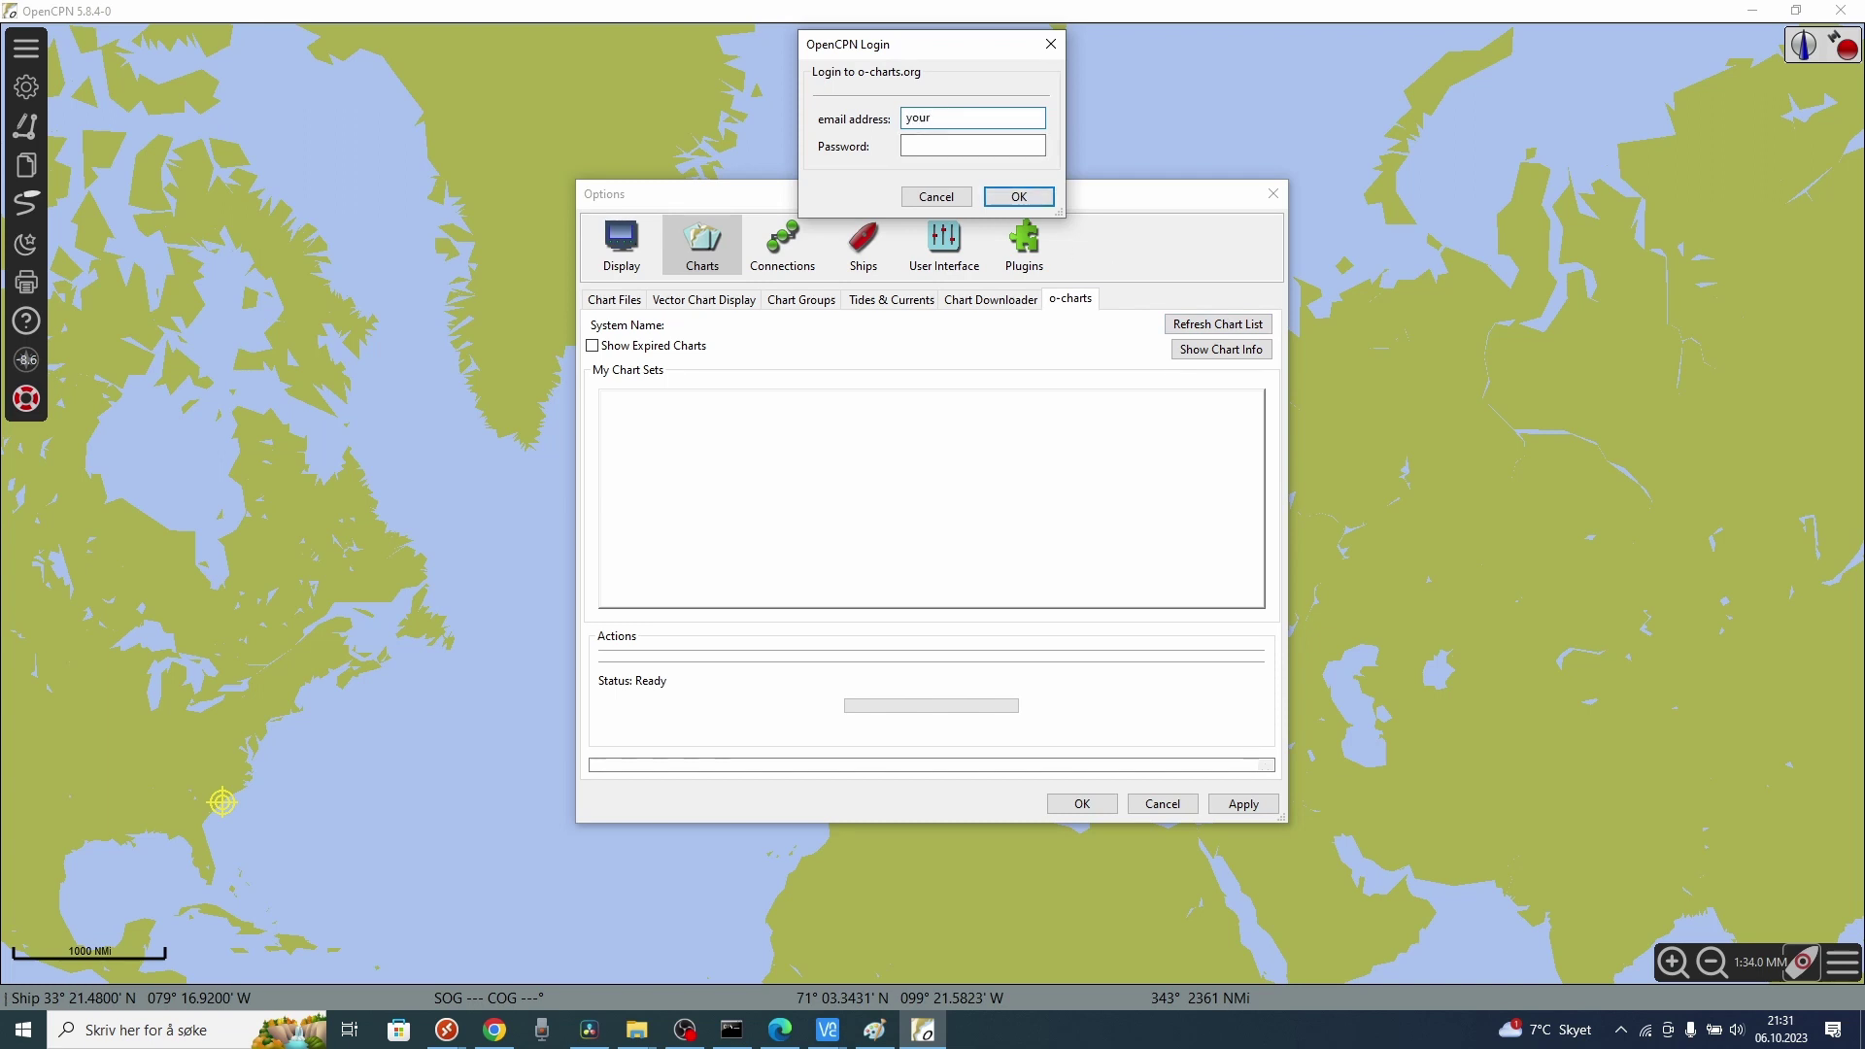
text(@email.com)
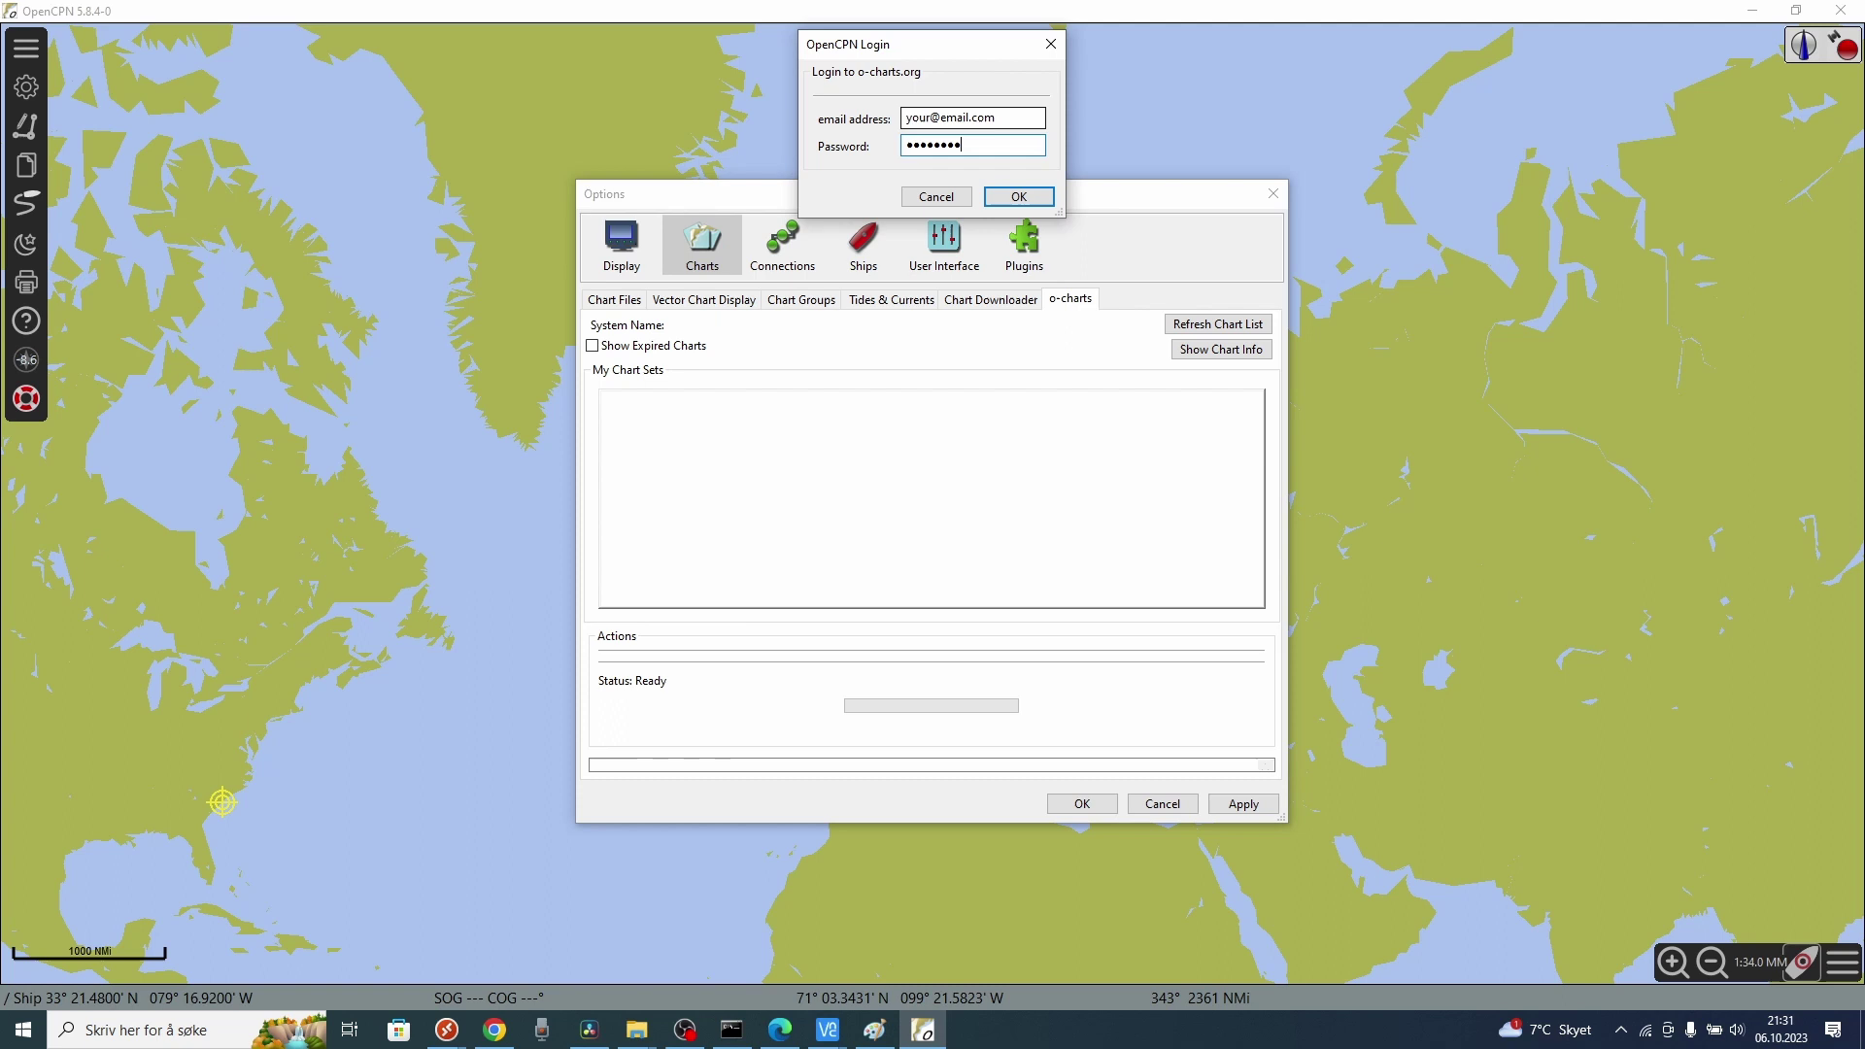
text(***)
key(Return)
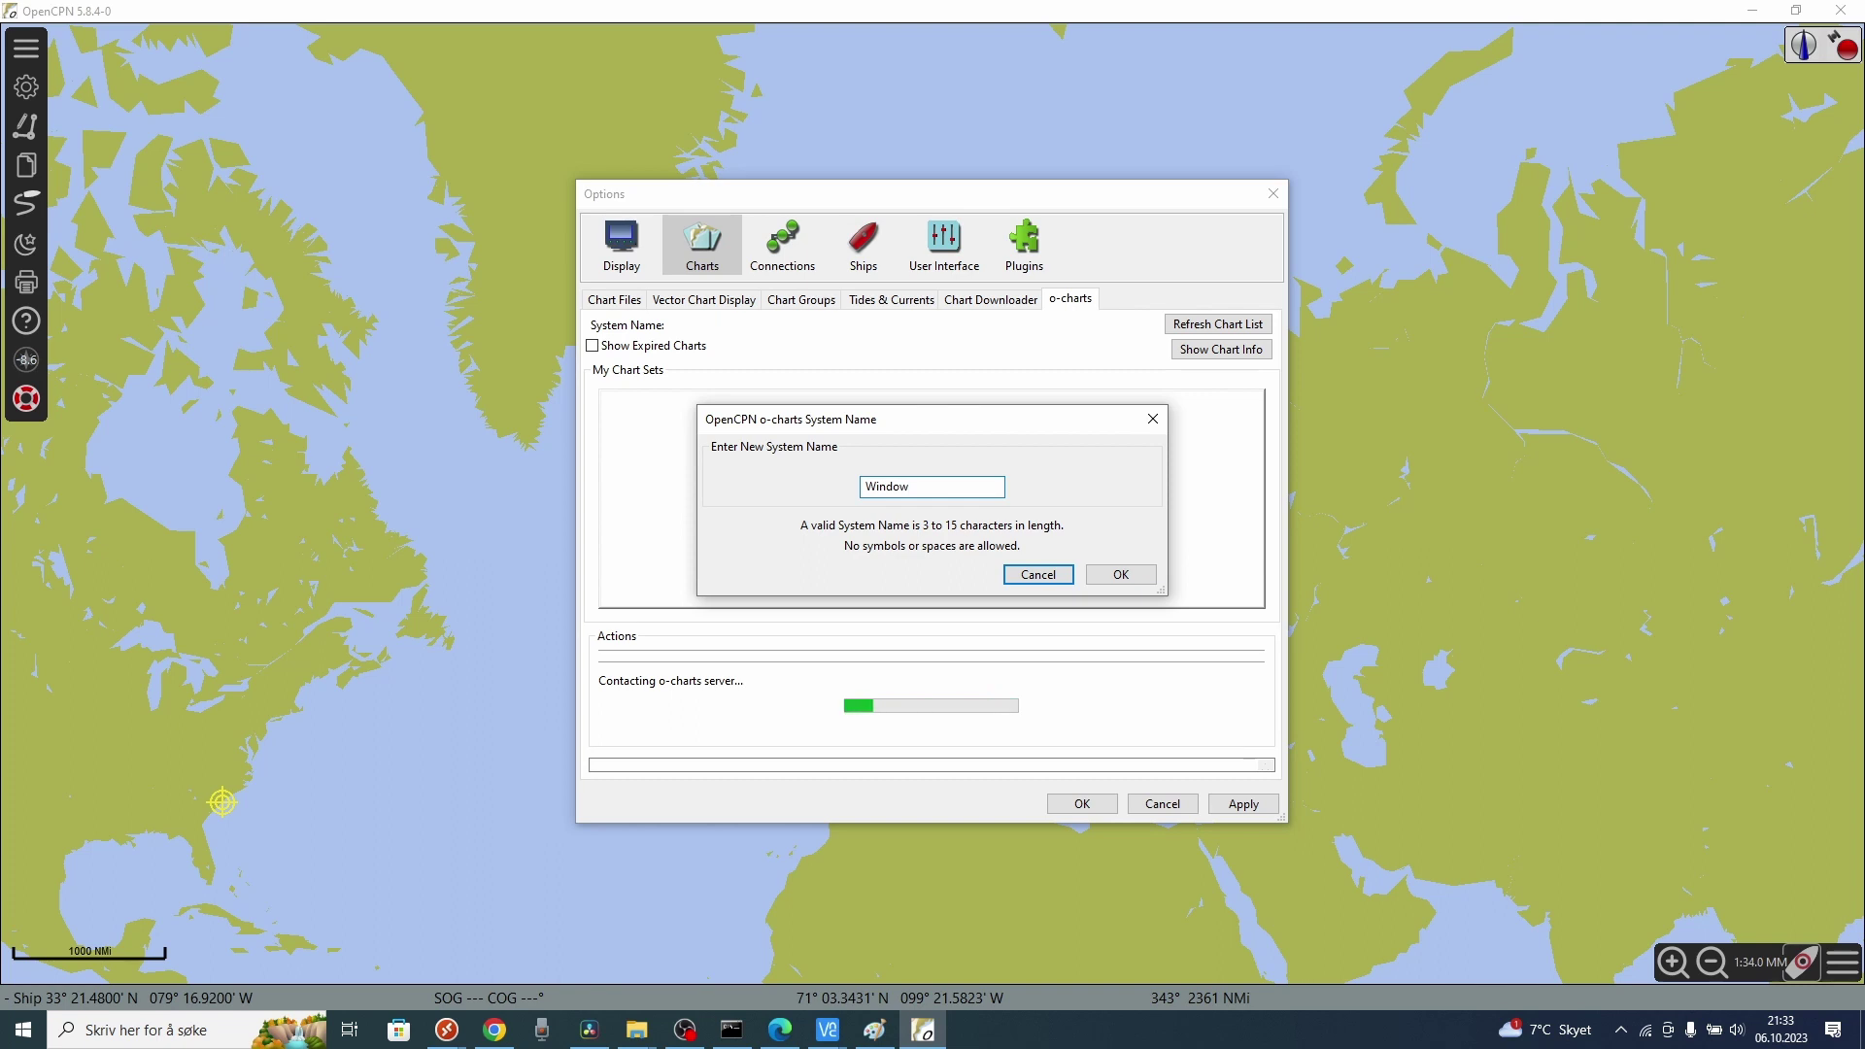
Complete the new o-charts system name as Windows10 and confirm it.
text(10)
click(1102, 577)
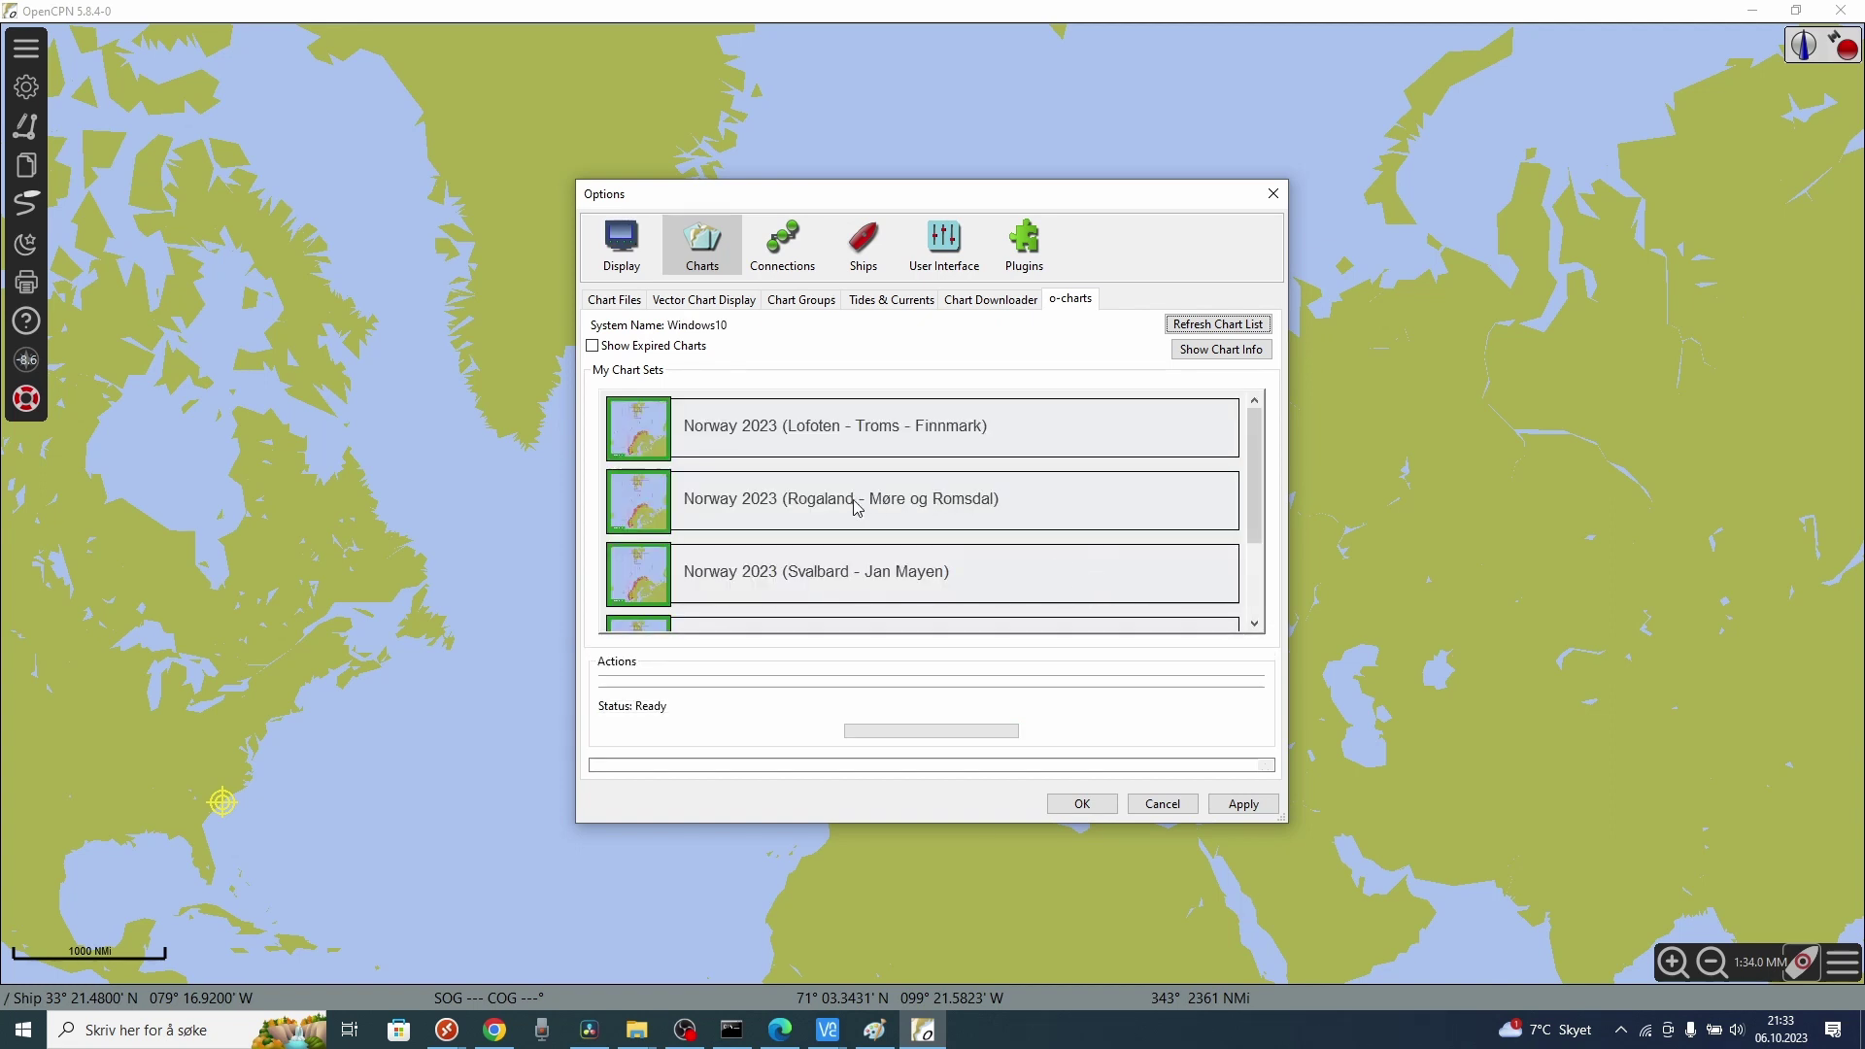
Select the Norway 2023 (Trondheim - Nordland) chart set and install it for Windows10.
scroll(855, 524, down, 3)
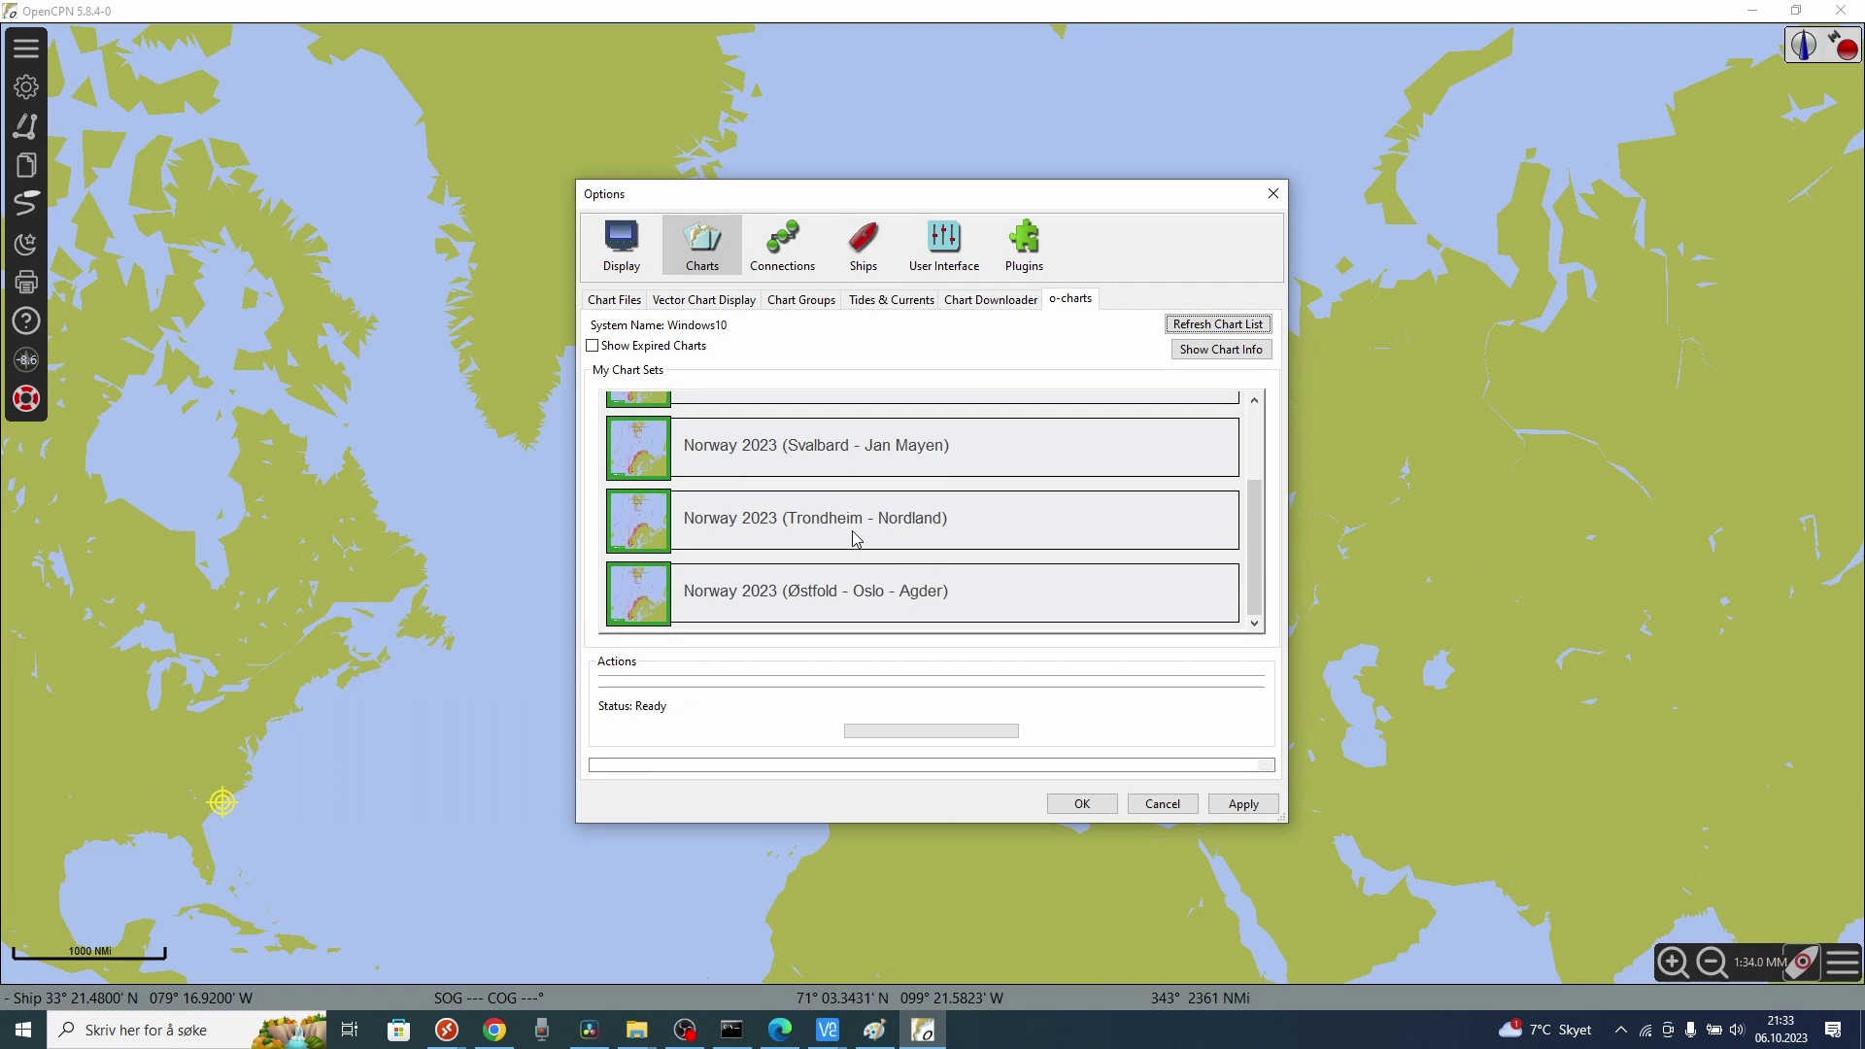
scroll(856, 539, up, 2)
scroll(856, 538, down, 2)
click(858, 536)
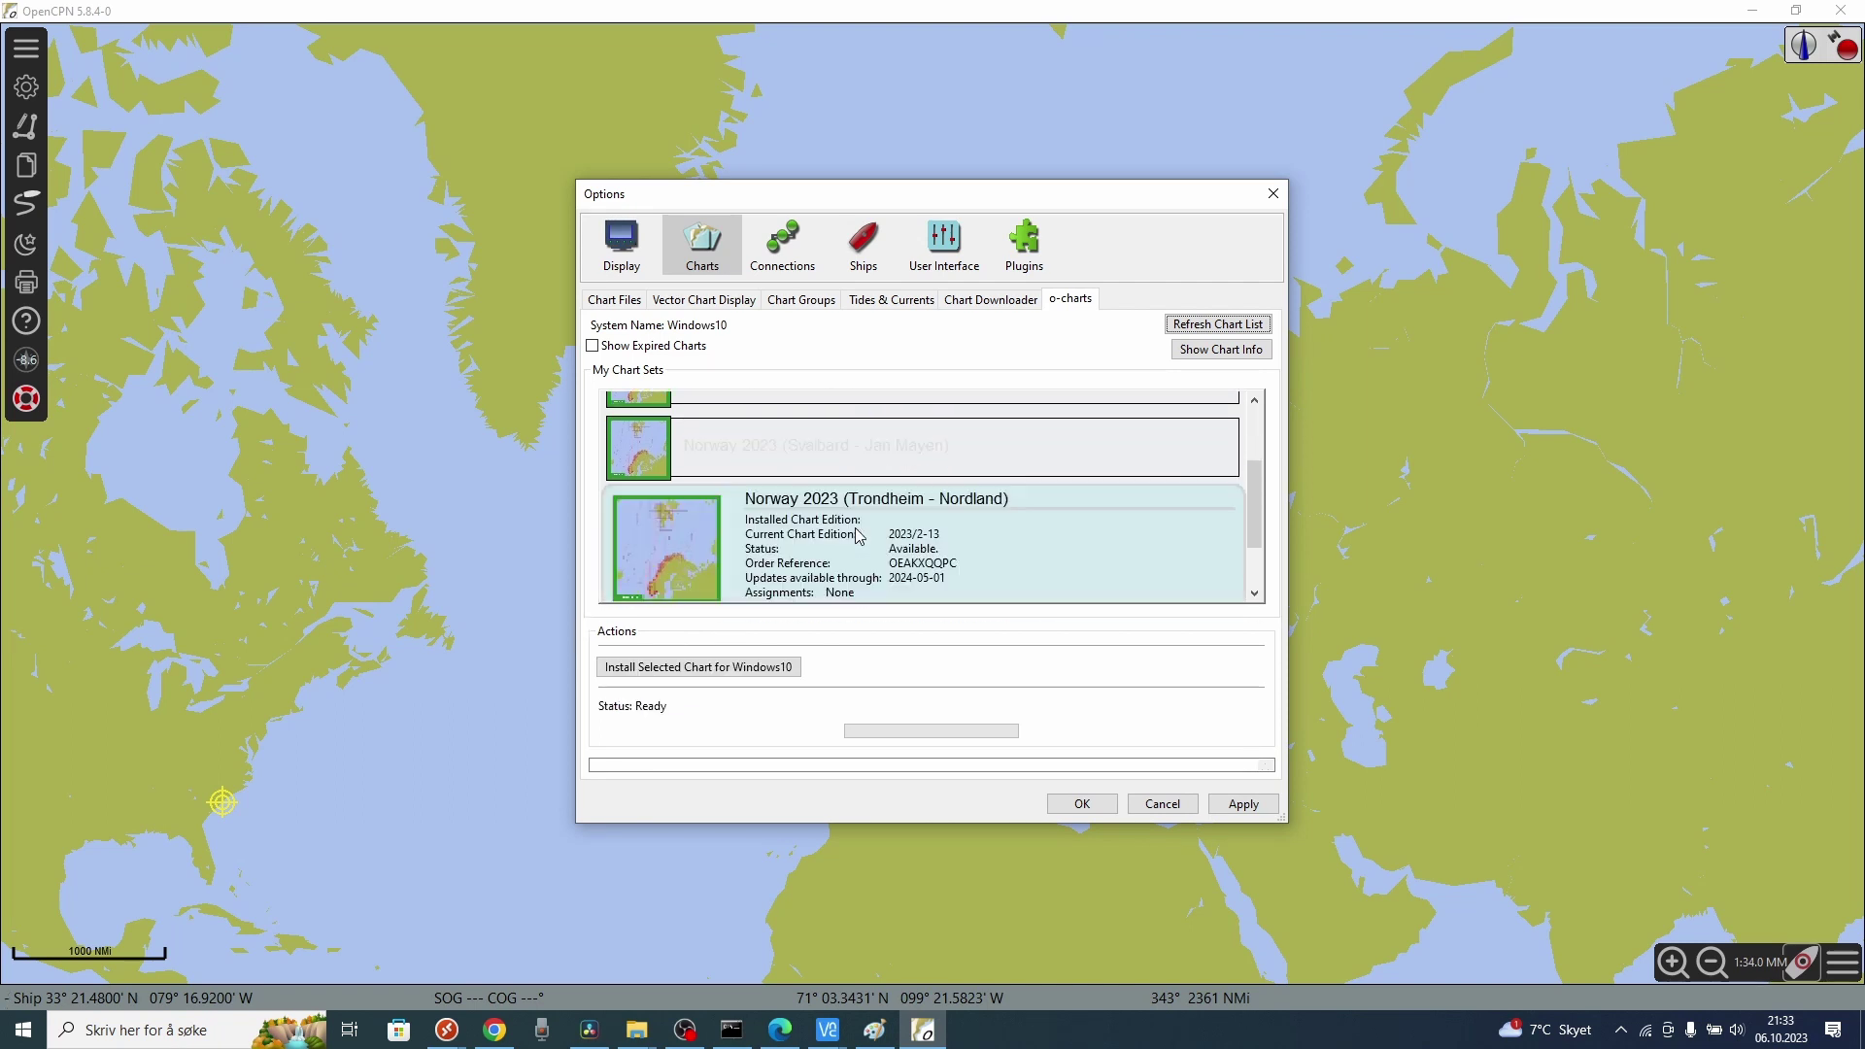
click(745, 668)
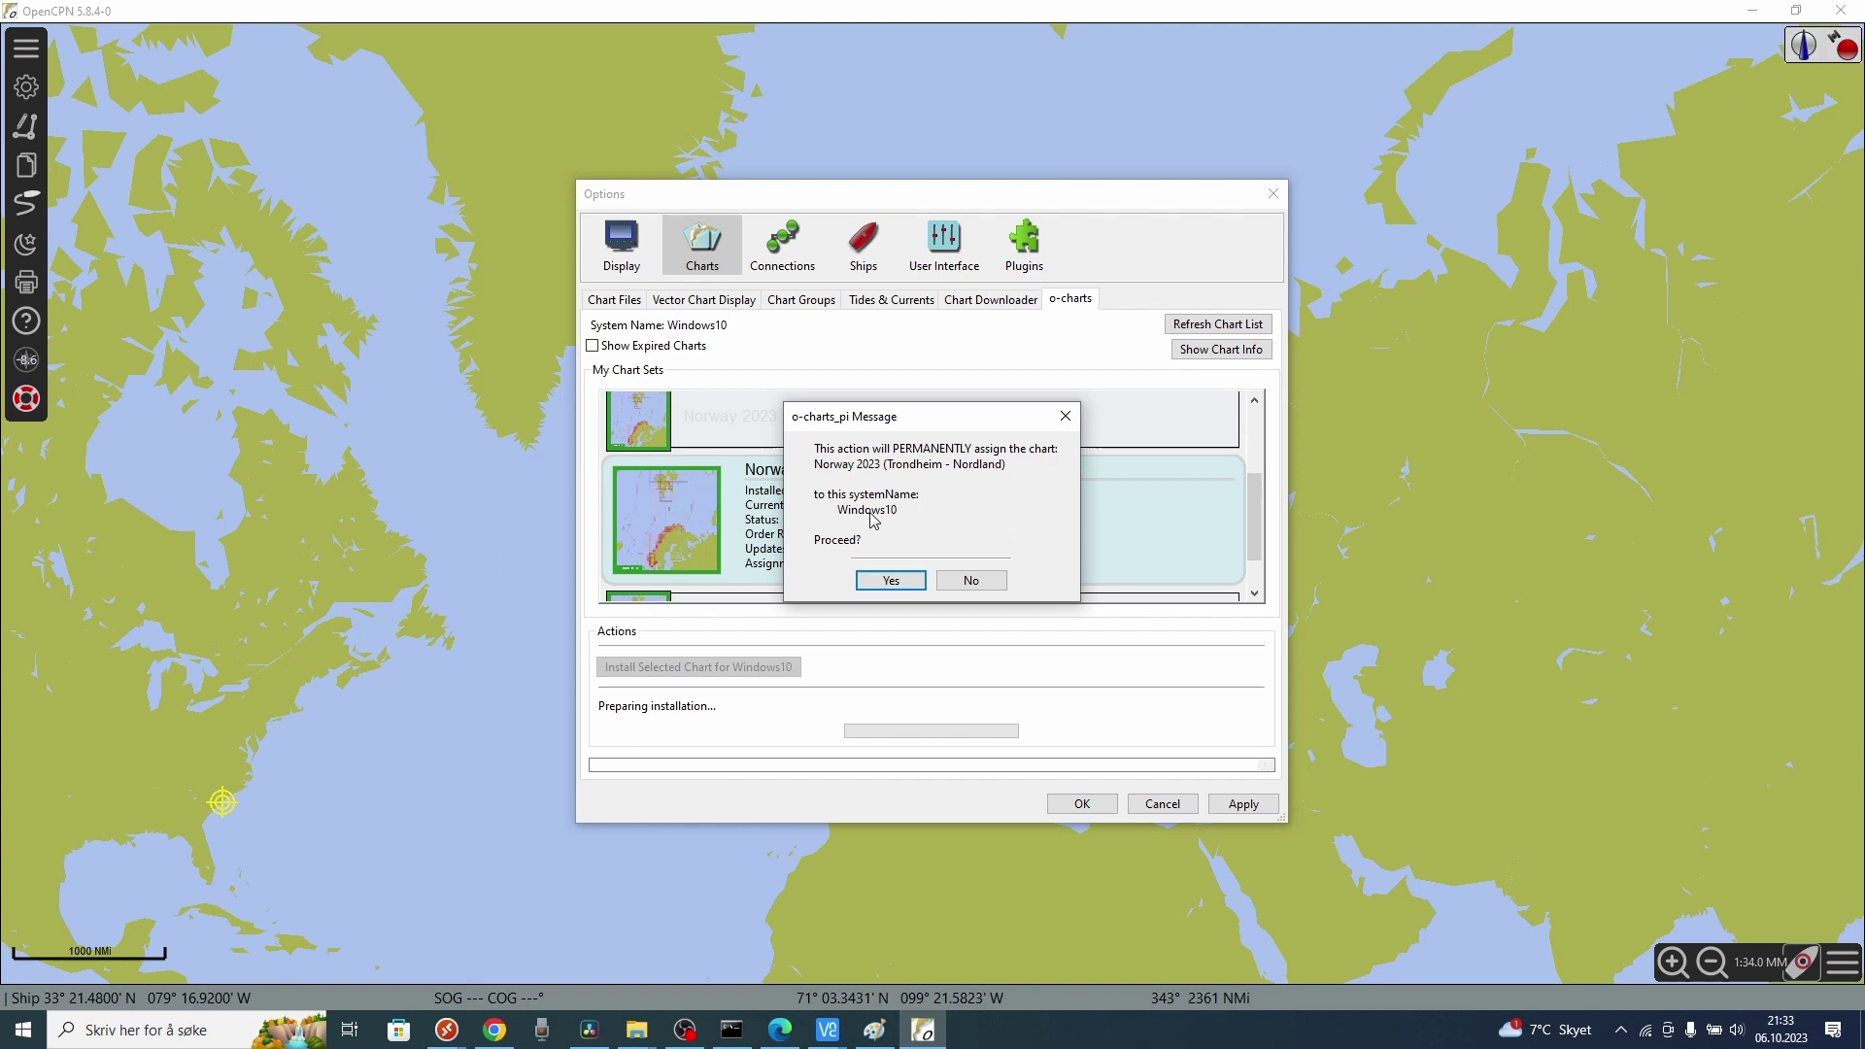
Confirm permanently assigning the chart set to Windows10 and install it in the proposed location.
click(881, 580)
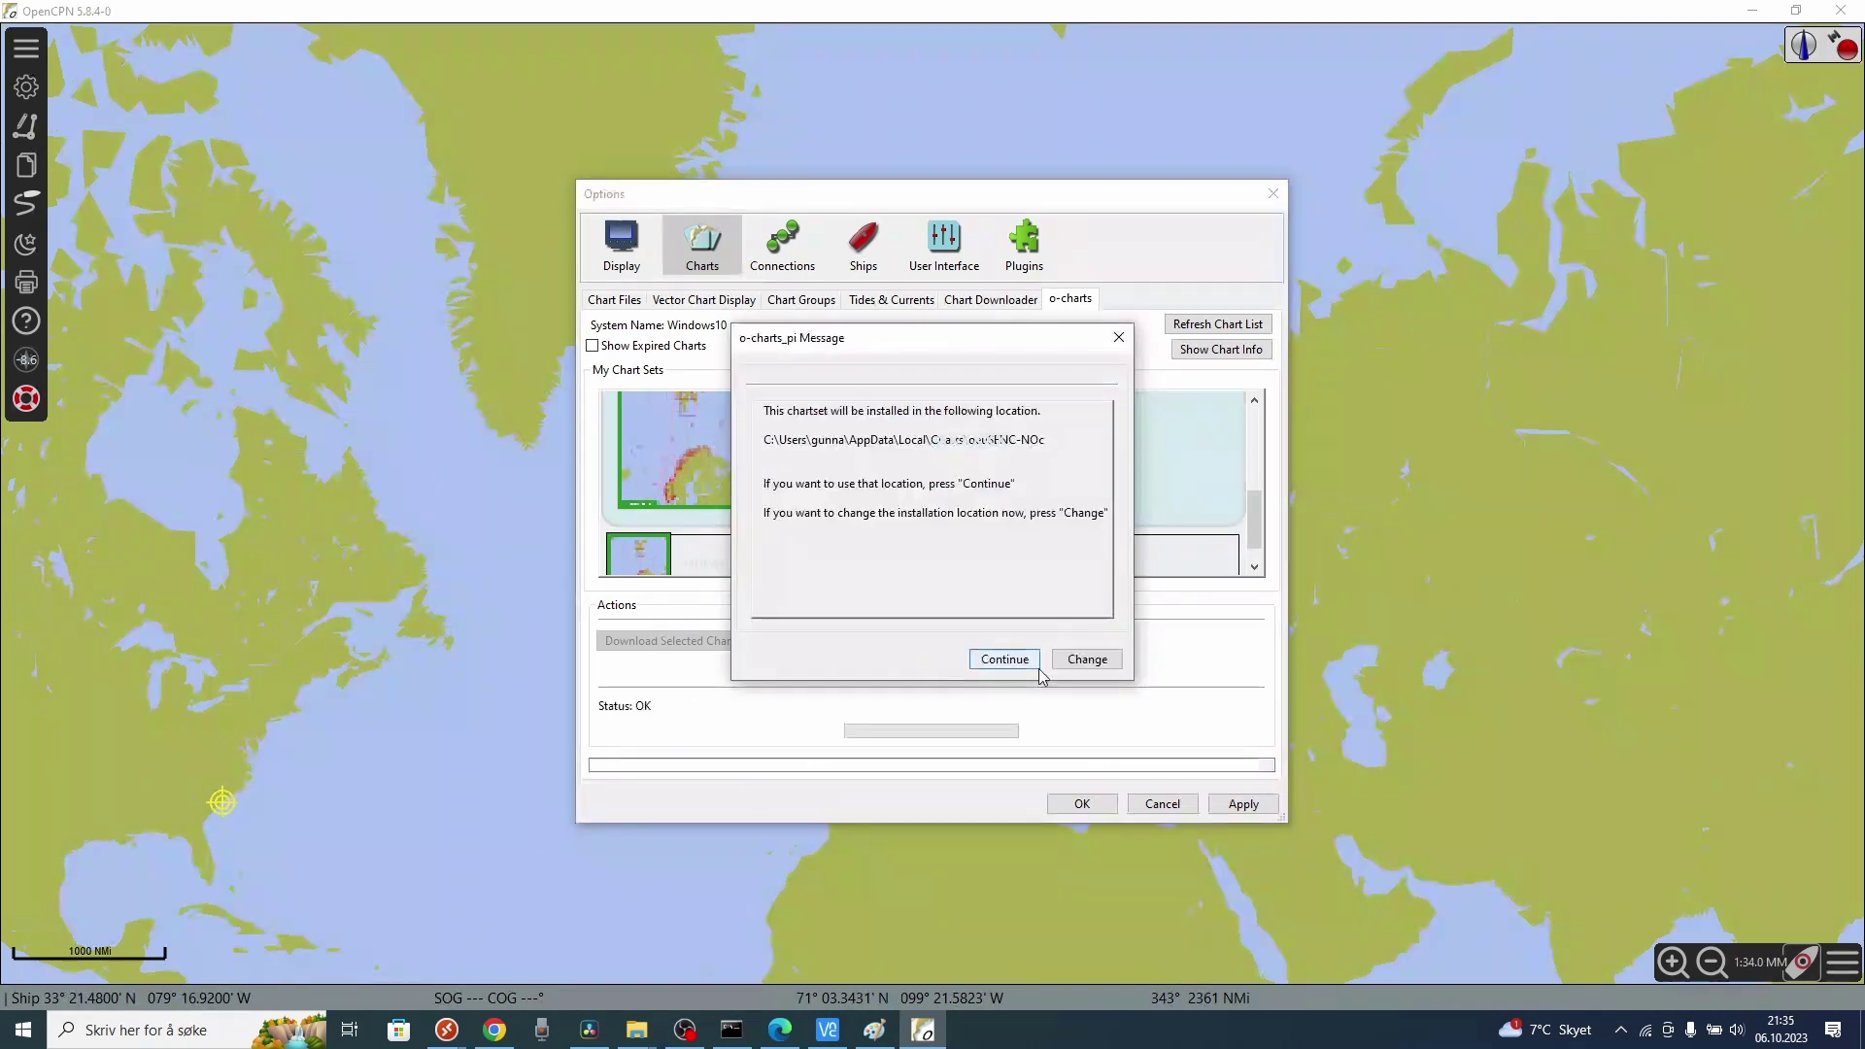
click(991, 657)
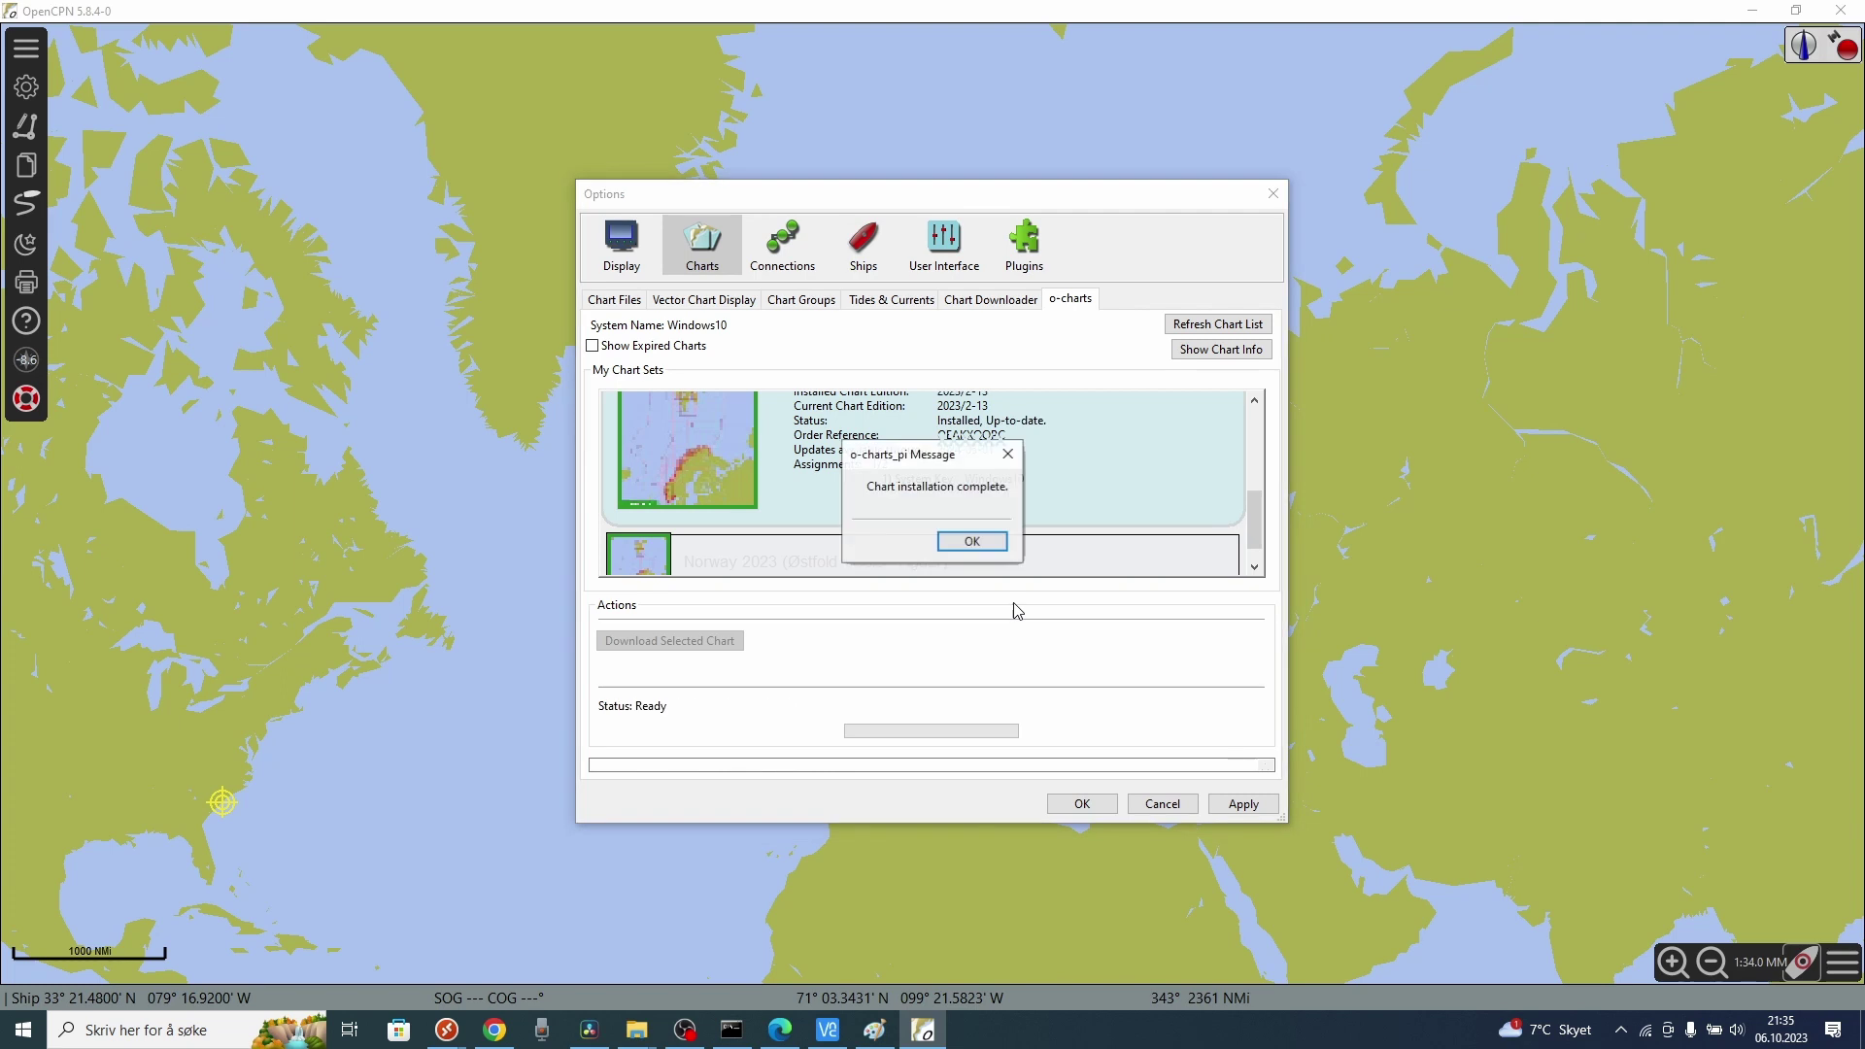
Dismiss the completion message, accept the chart licence, and apply Options so the Norway charts load.
click(973, 541)
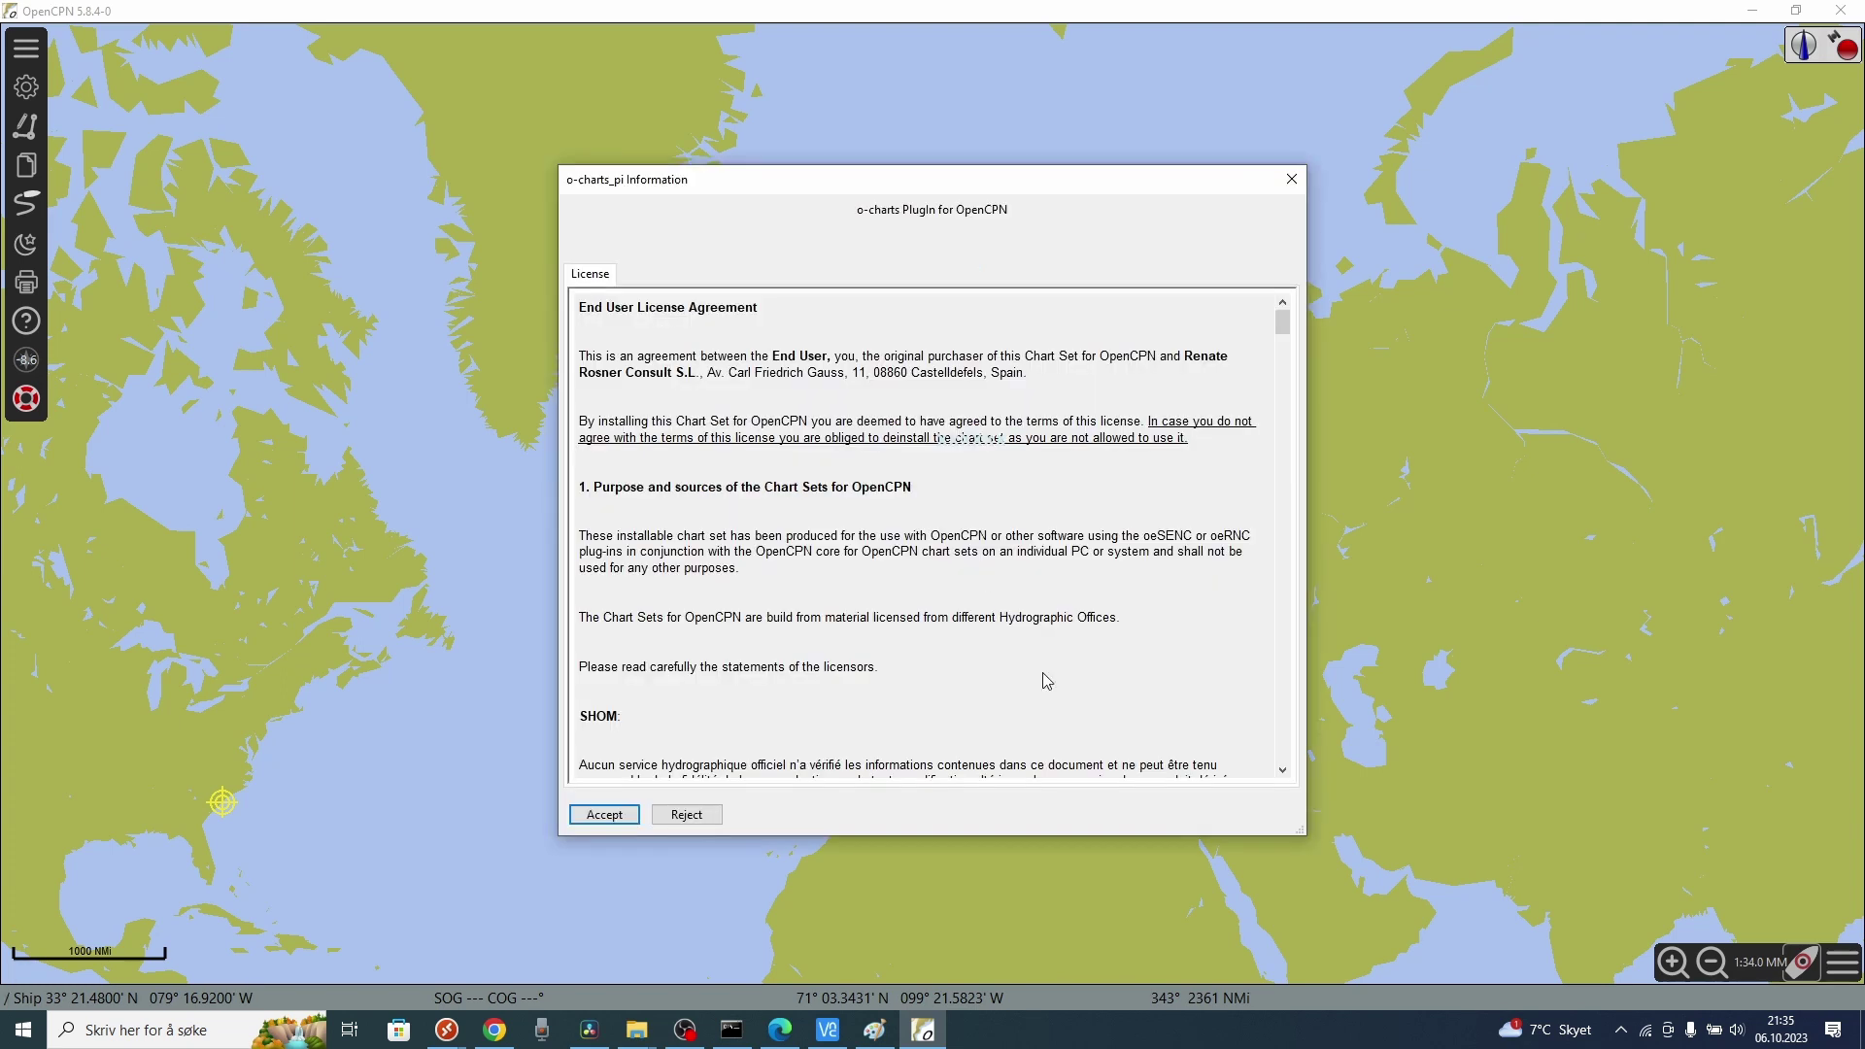
click(624, 819)
click(1246, 804)
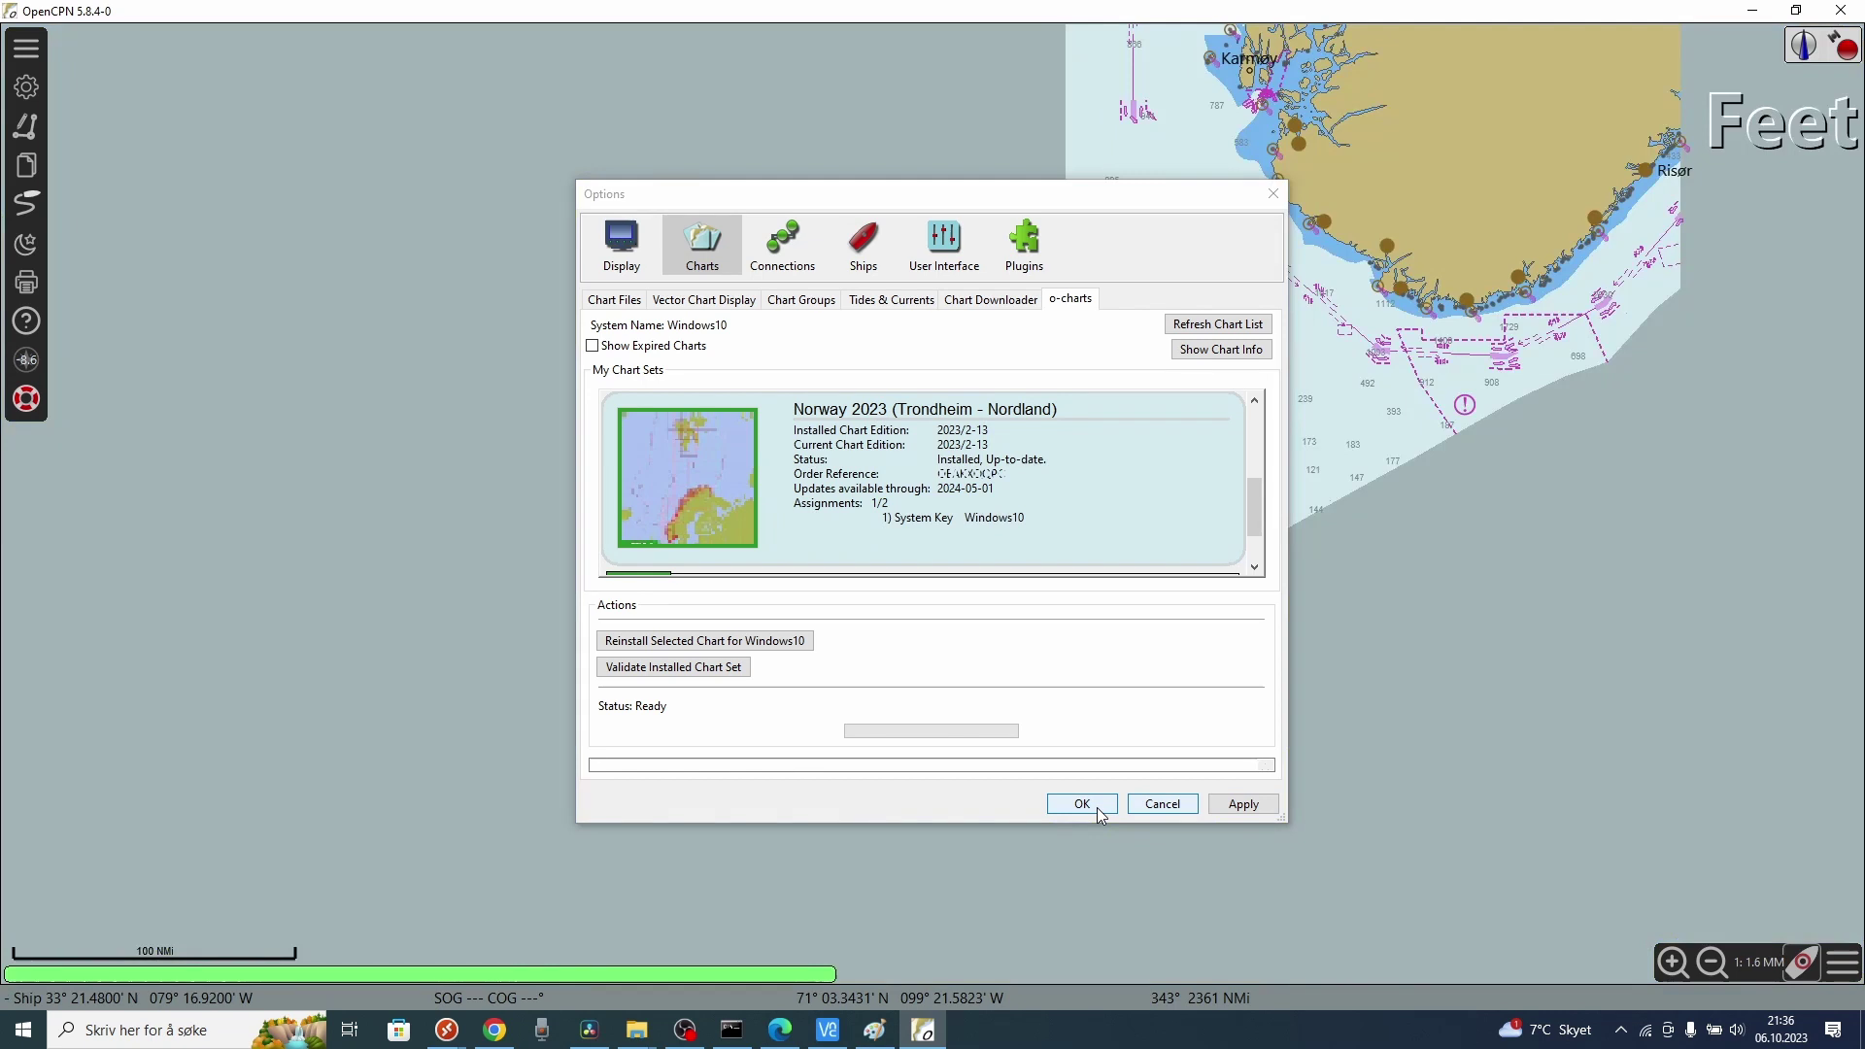
click(1082, 805)
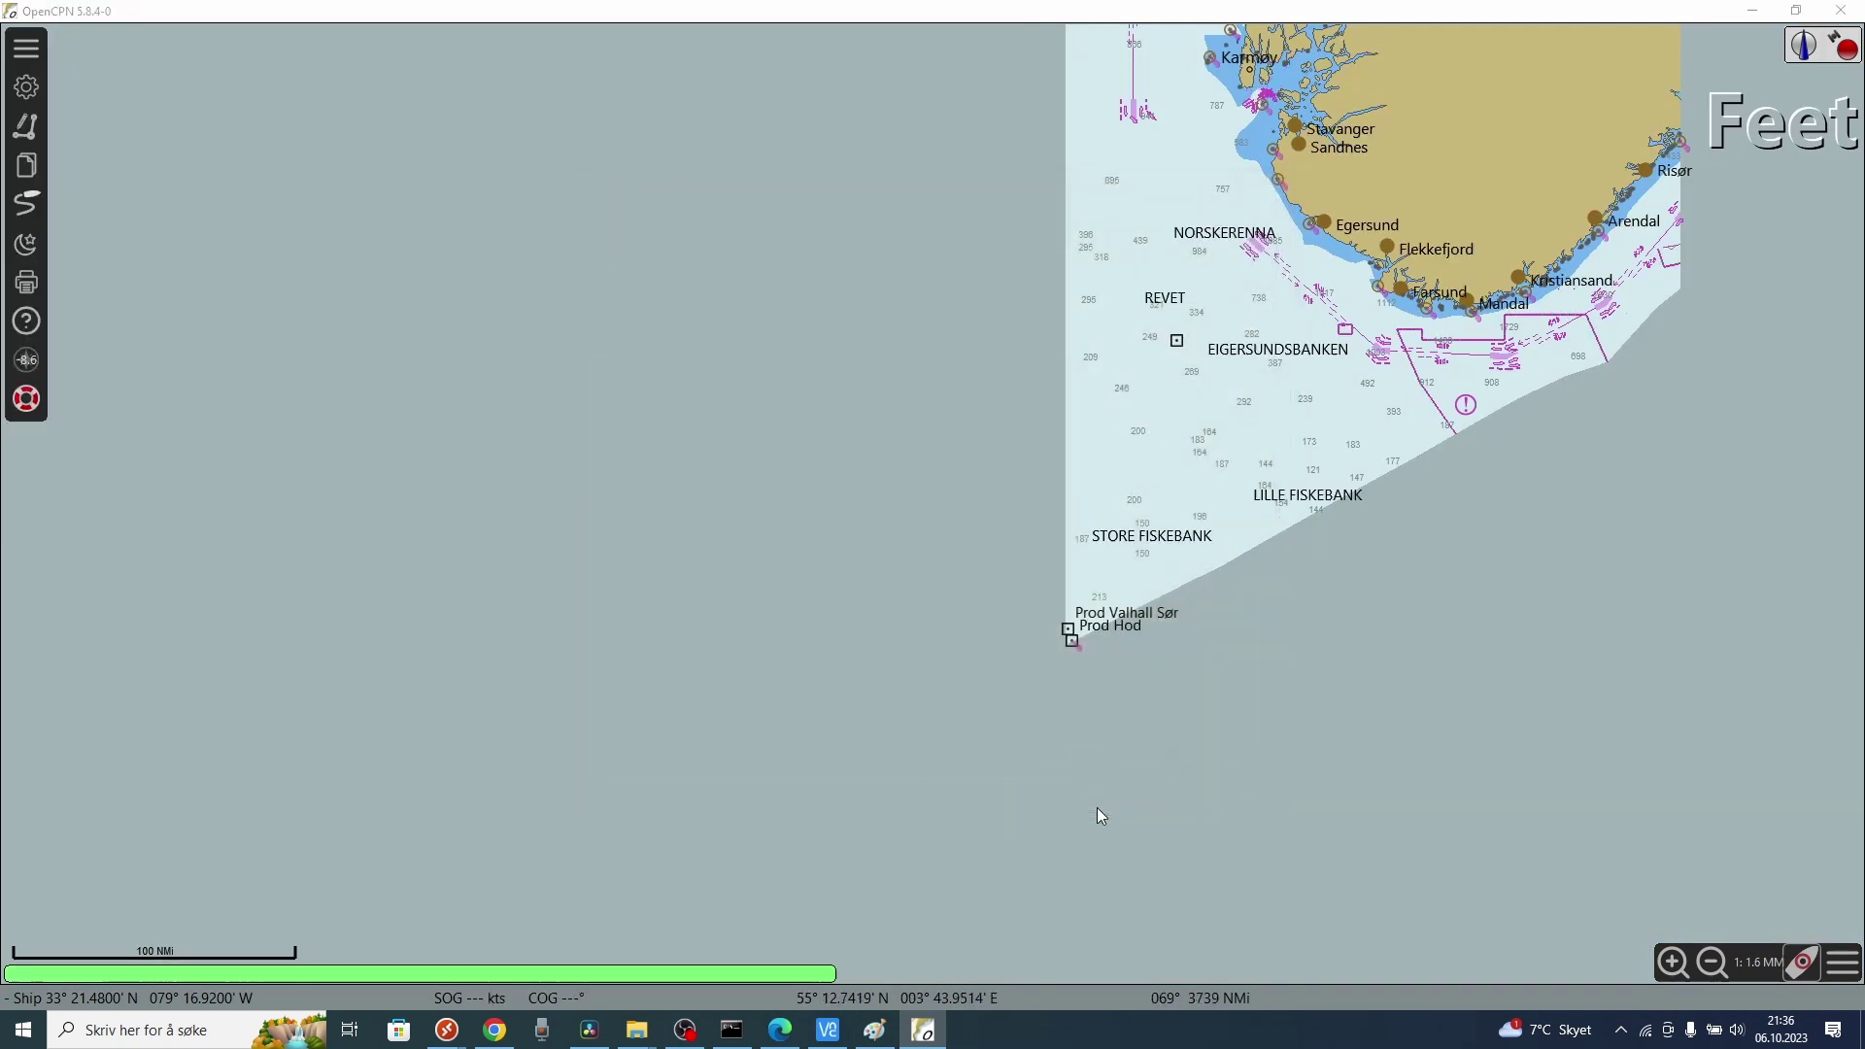
Pan the chart north to mid-Norway and zoom in on the Trondheimsfjord coast.
scroll(1197, 573, down, 2)
drag(1189, 284, 900, 876)
drag(949, 496, 931, 534)
drag(998, 378, 928, 539)
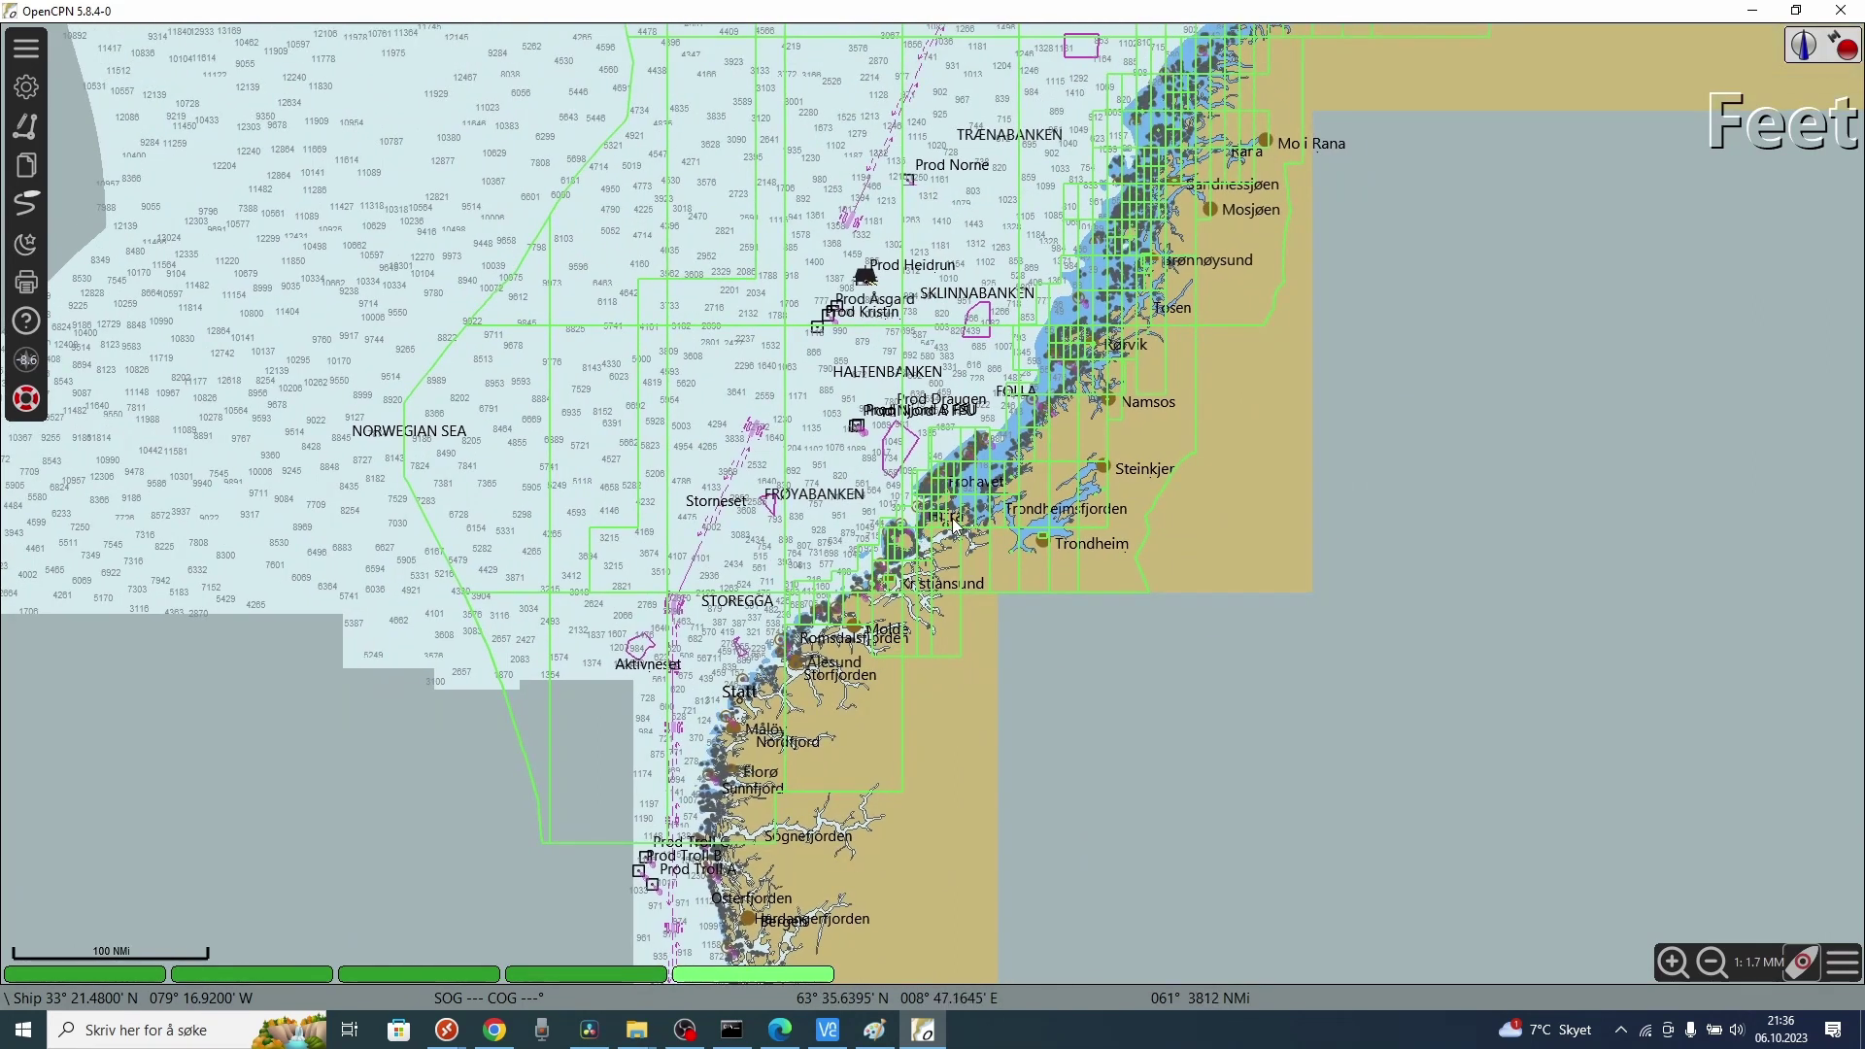
scroll(952, 529, up, 1)
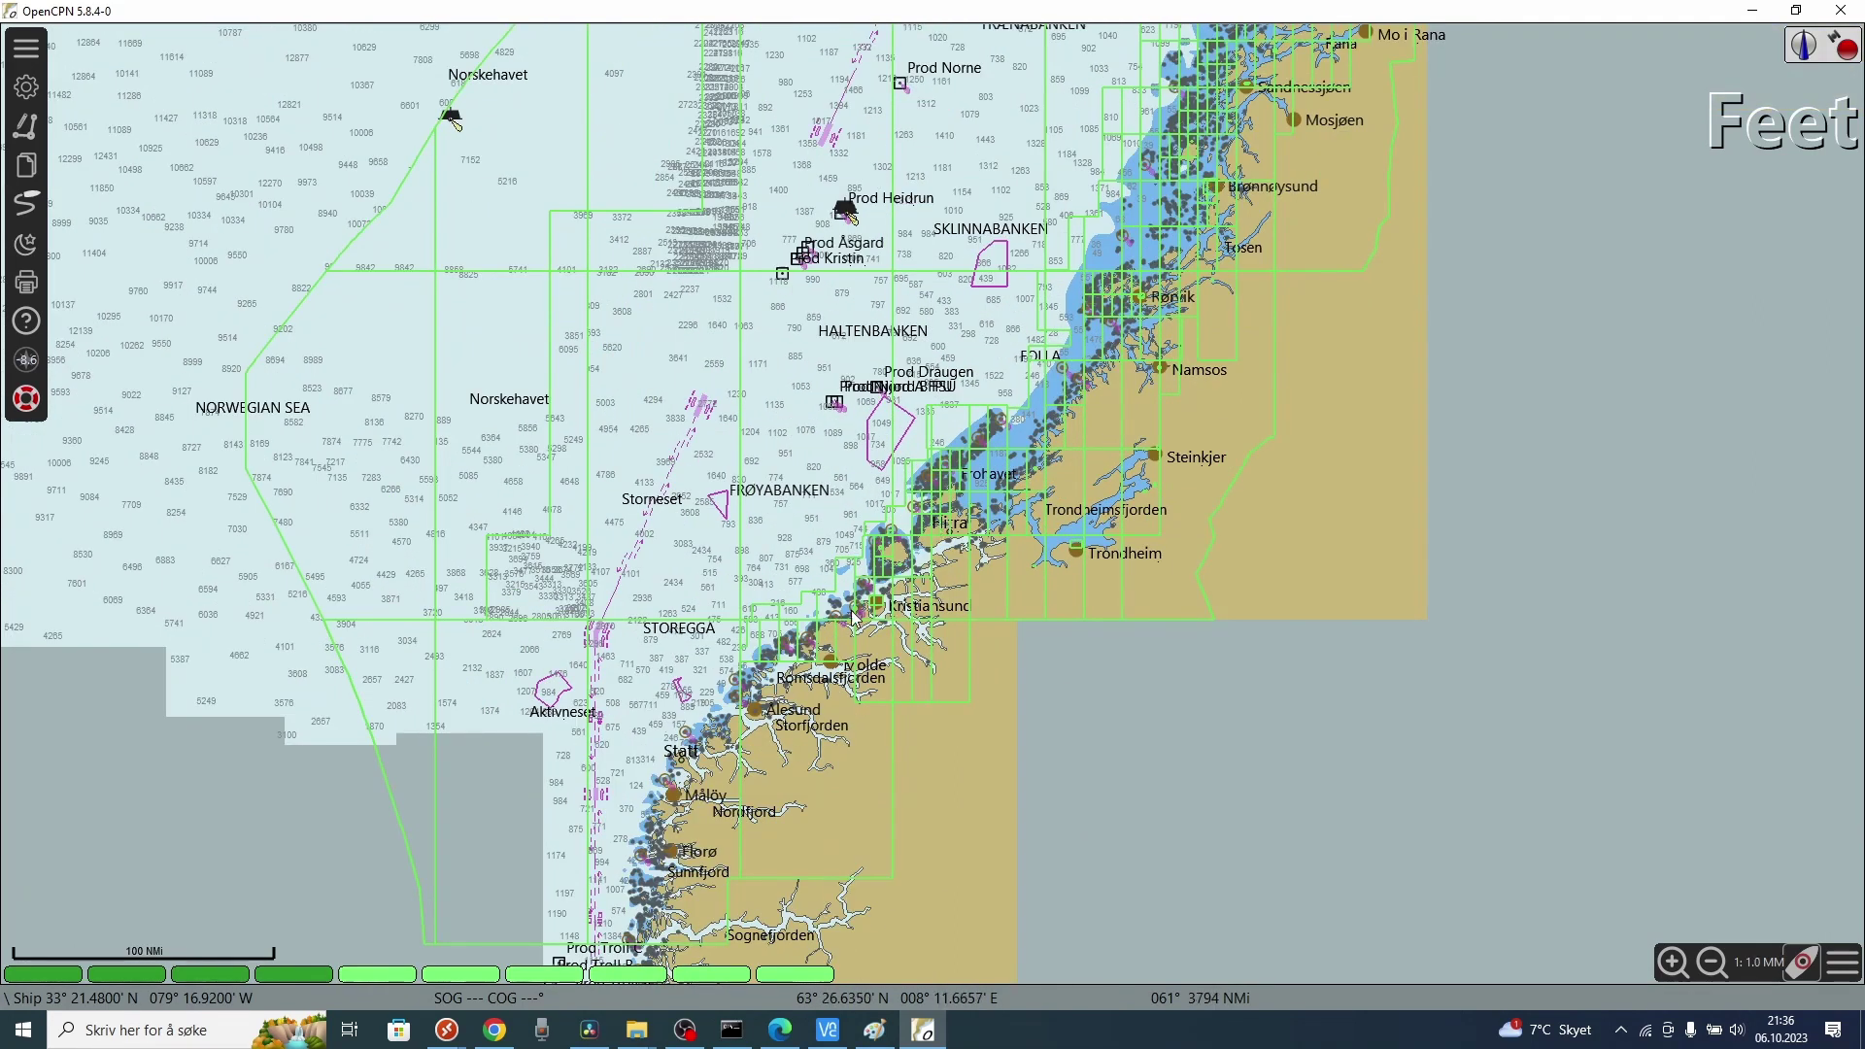
scroll(853, 614, up, 1)
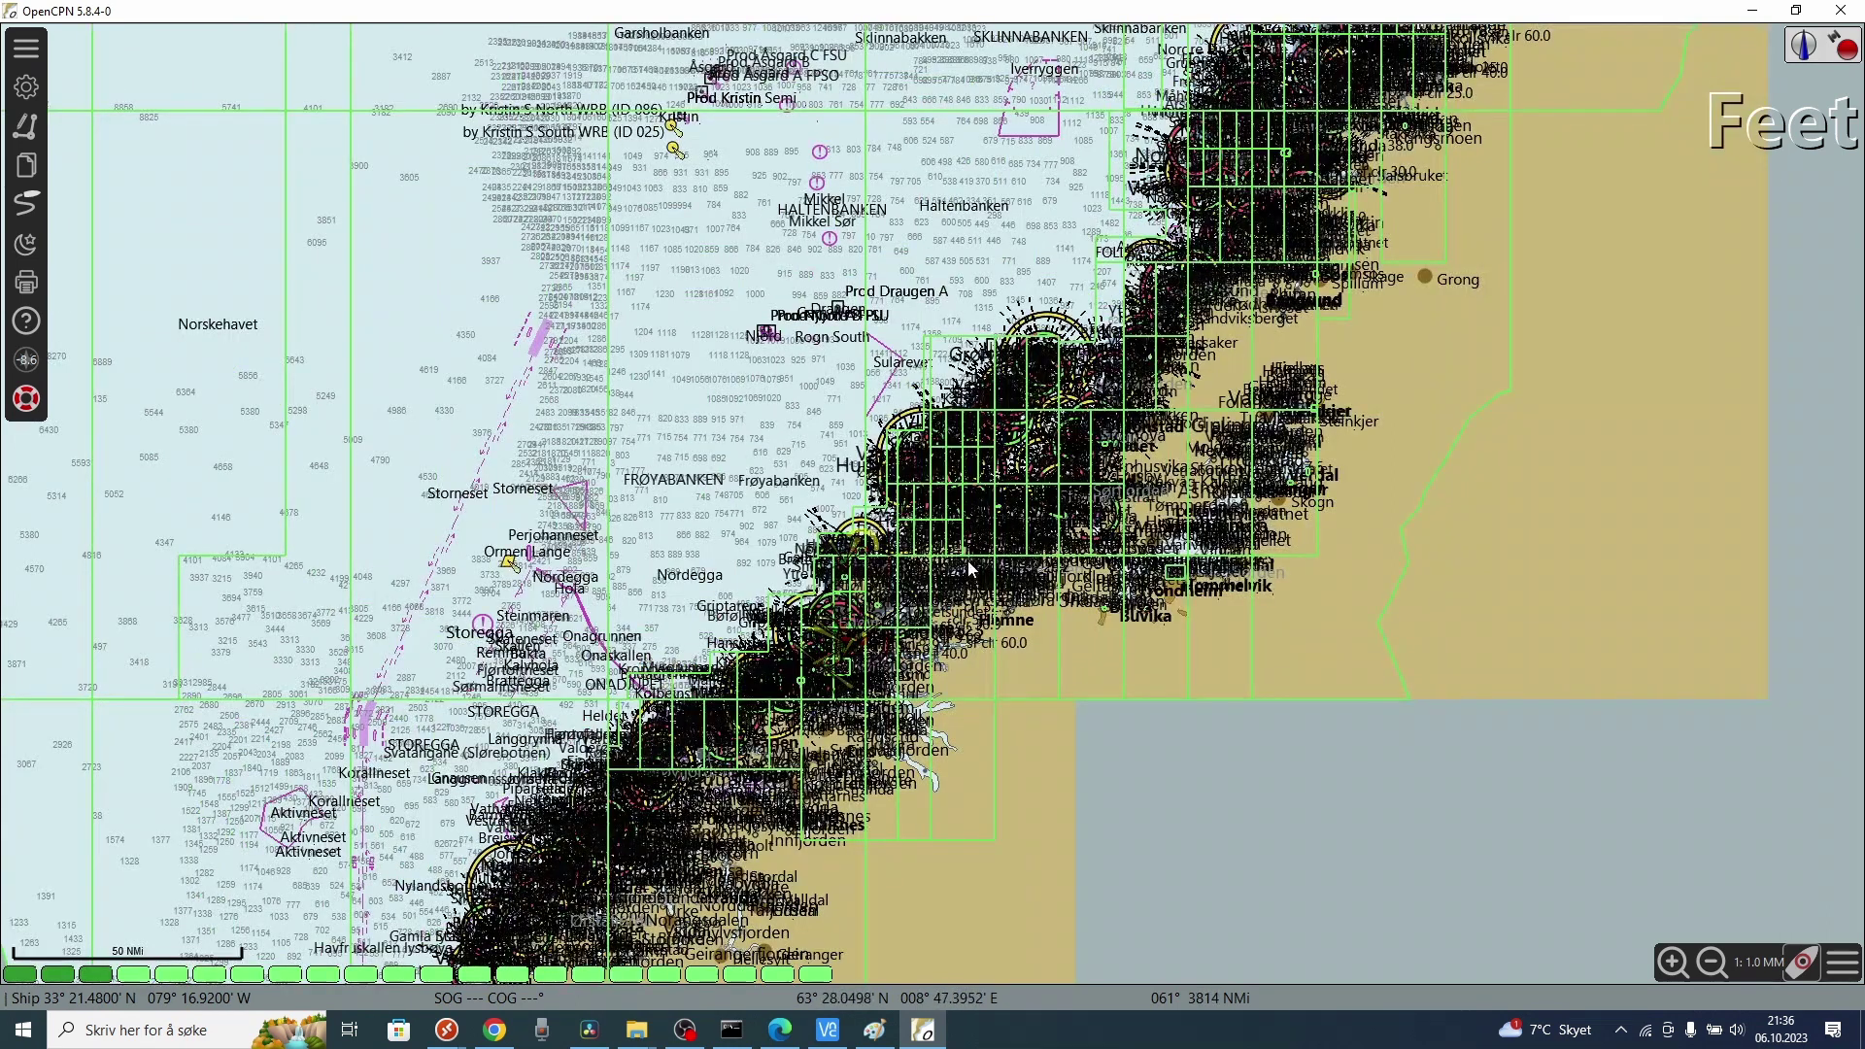
scroll(913, 499, down, 1)
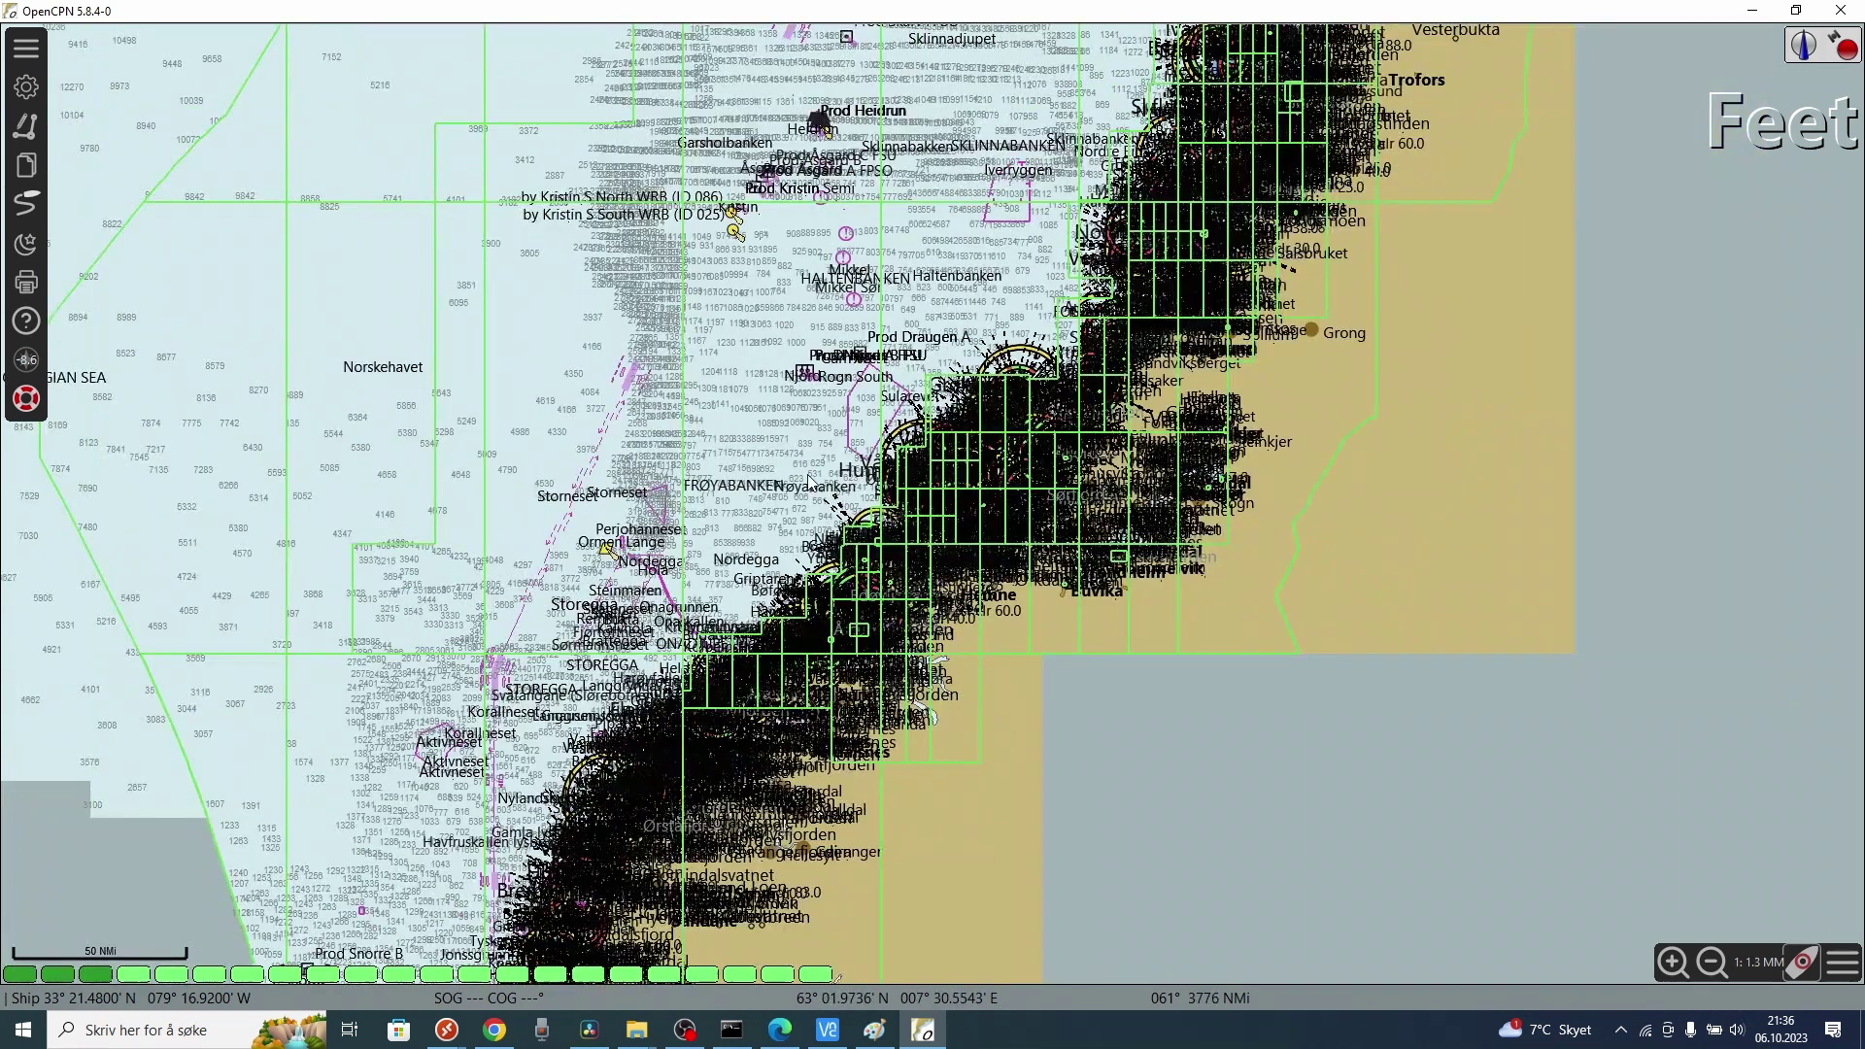
key(Down)
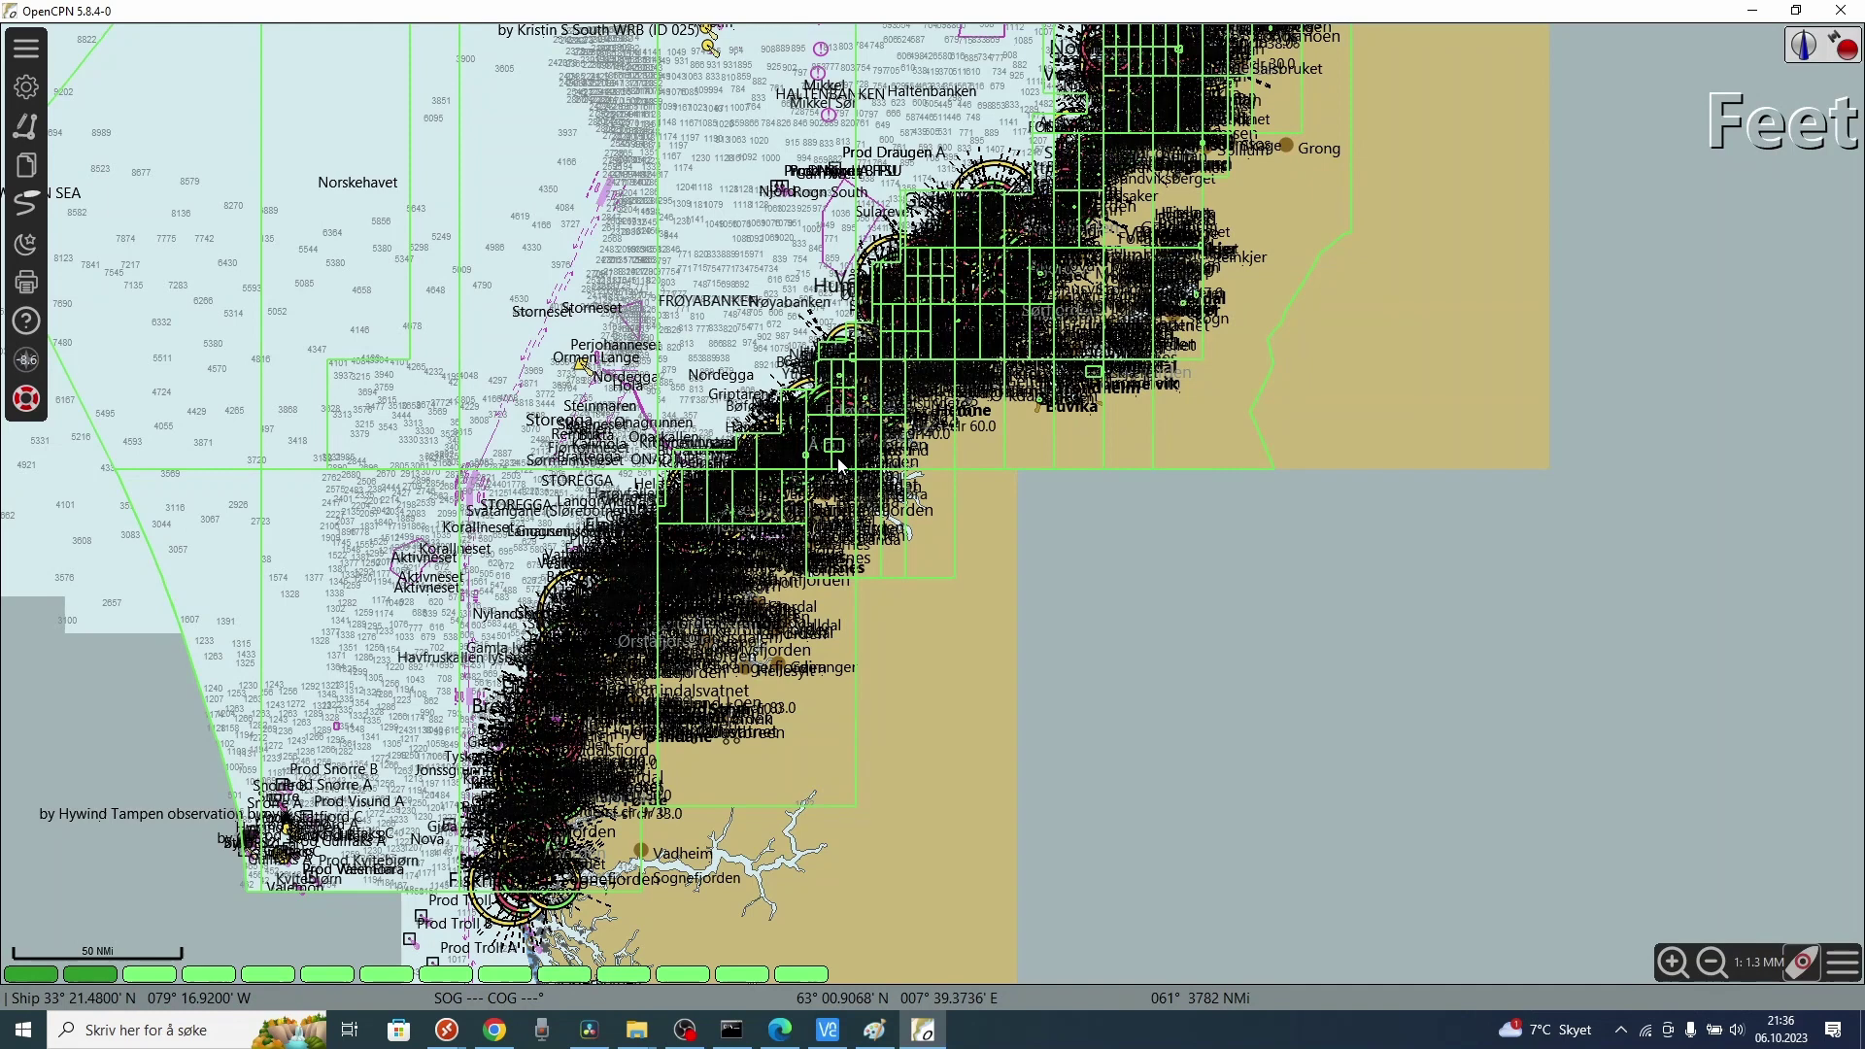
drag(840, 466, 774, 647)
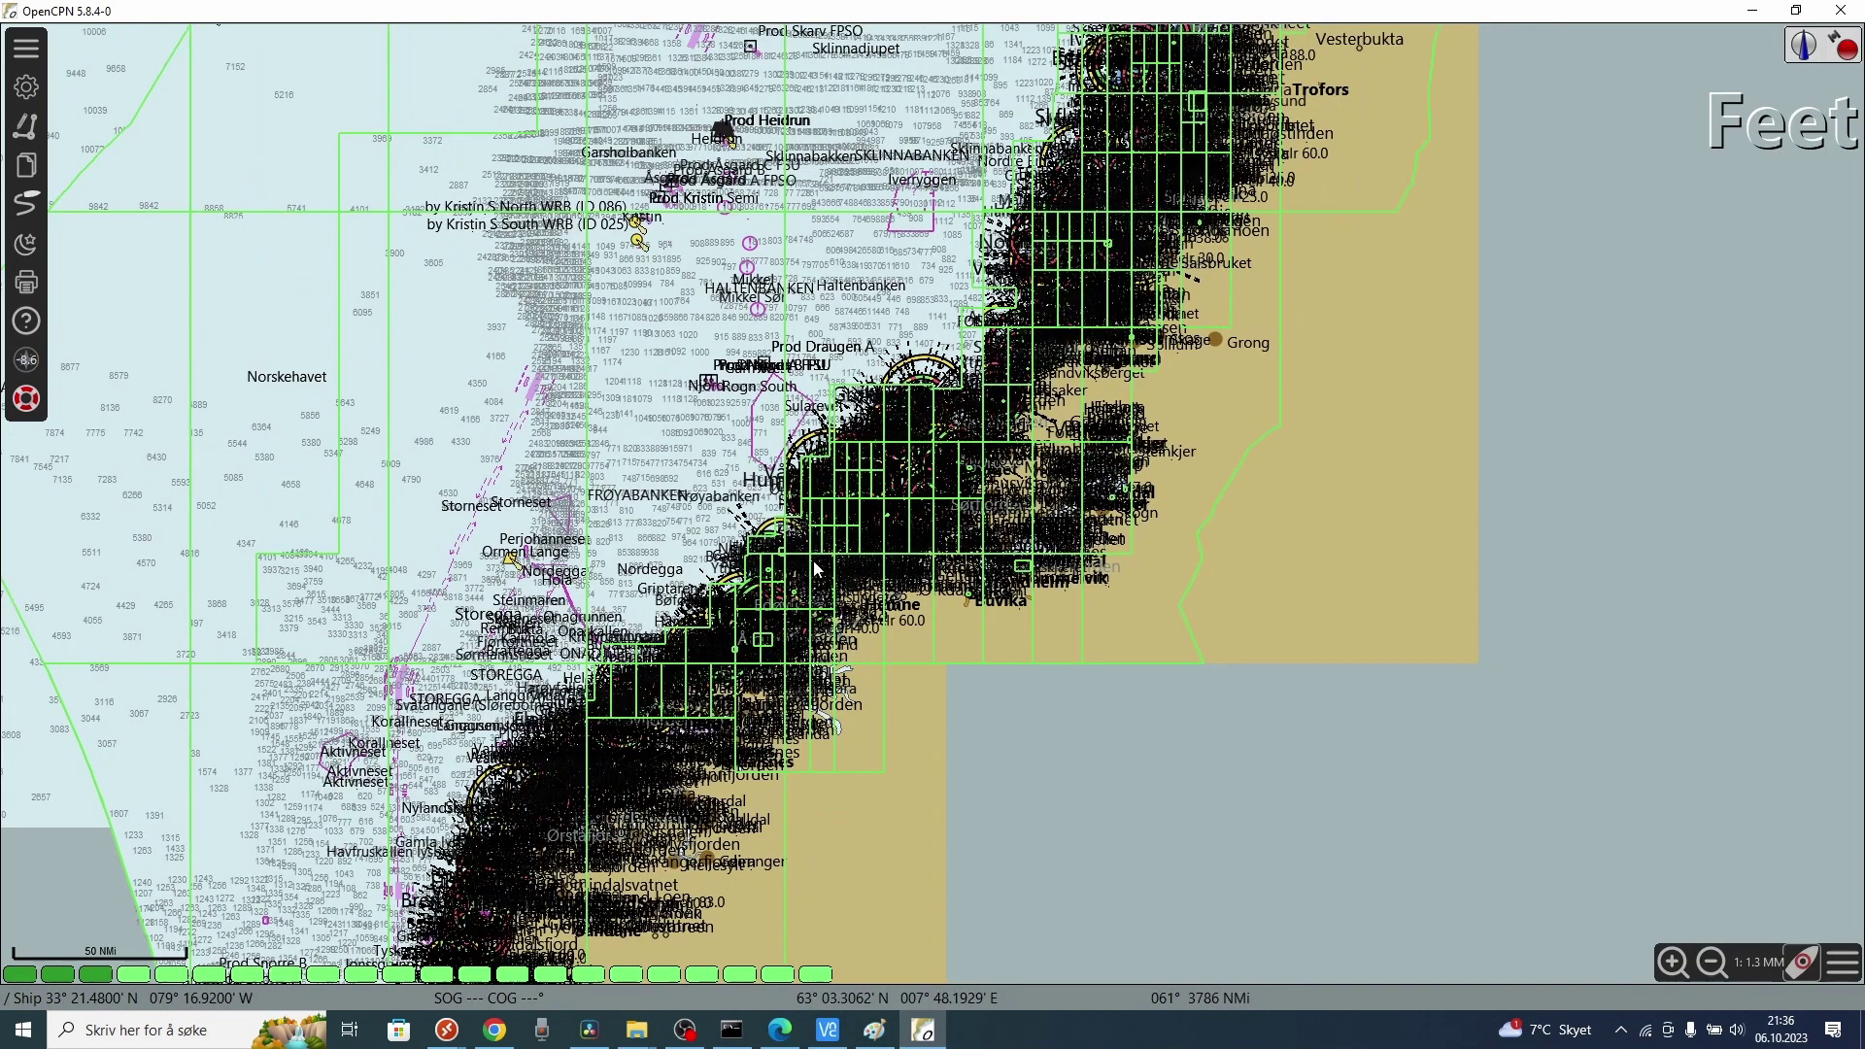
scroll(814, 569, up, 3)
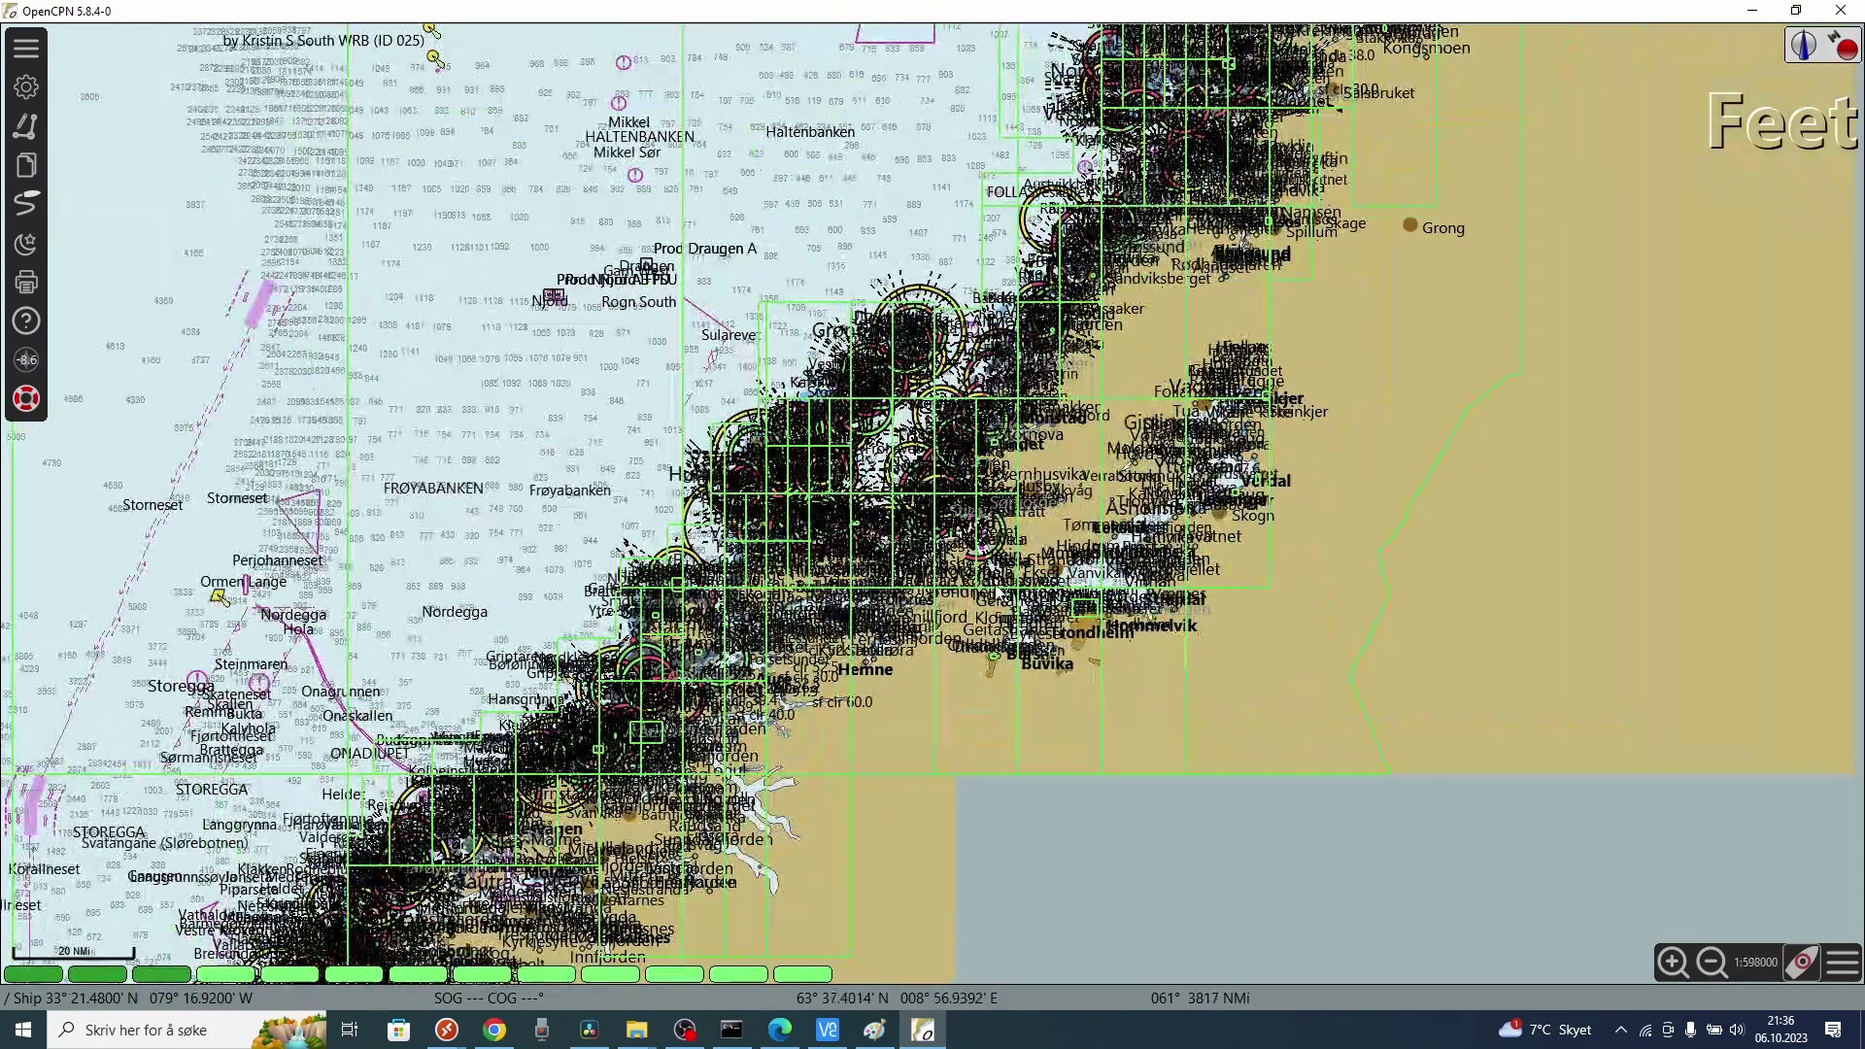
key(plus)
Zoom in and centre the chart on Trondheim harbour, Munkholmen and Strindfjorden.
key(Down)
key(Right)
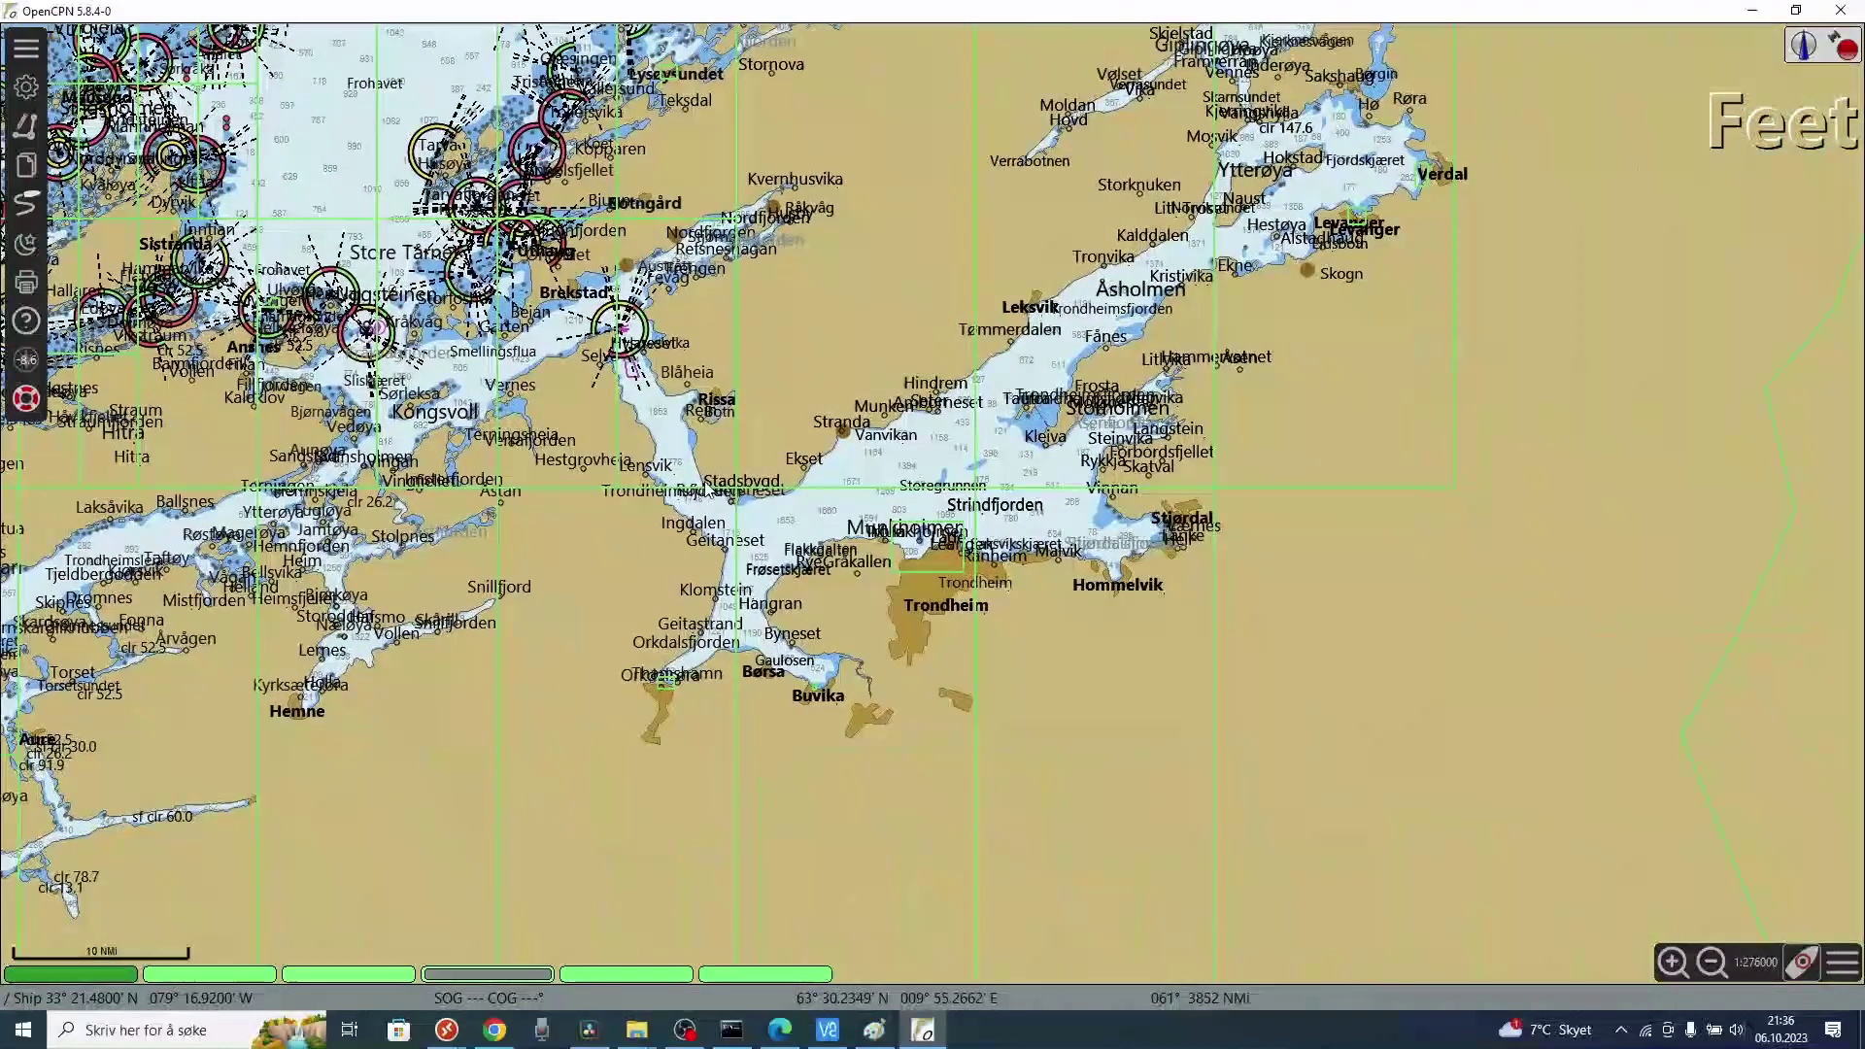
scroll(929, 542, up, 3)
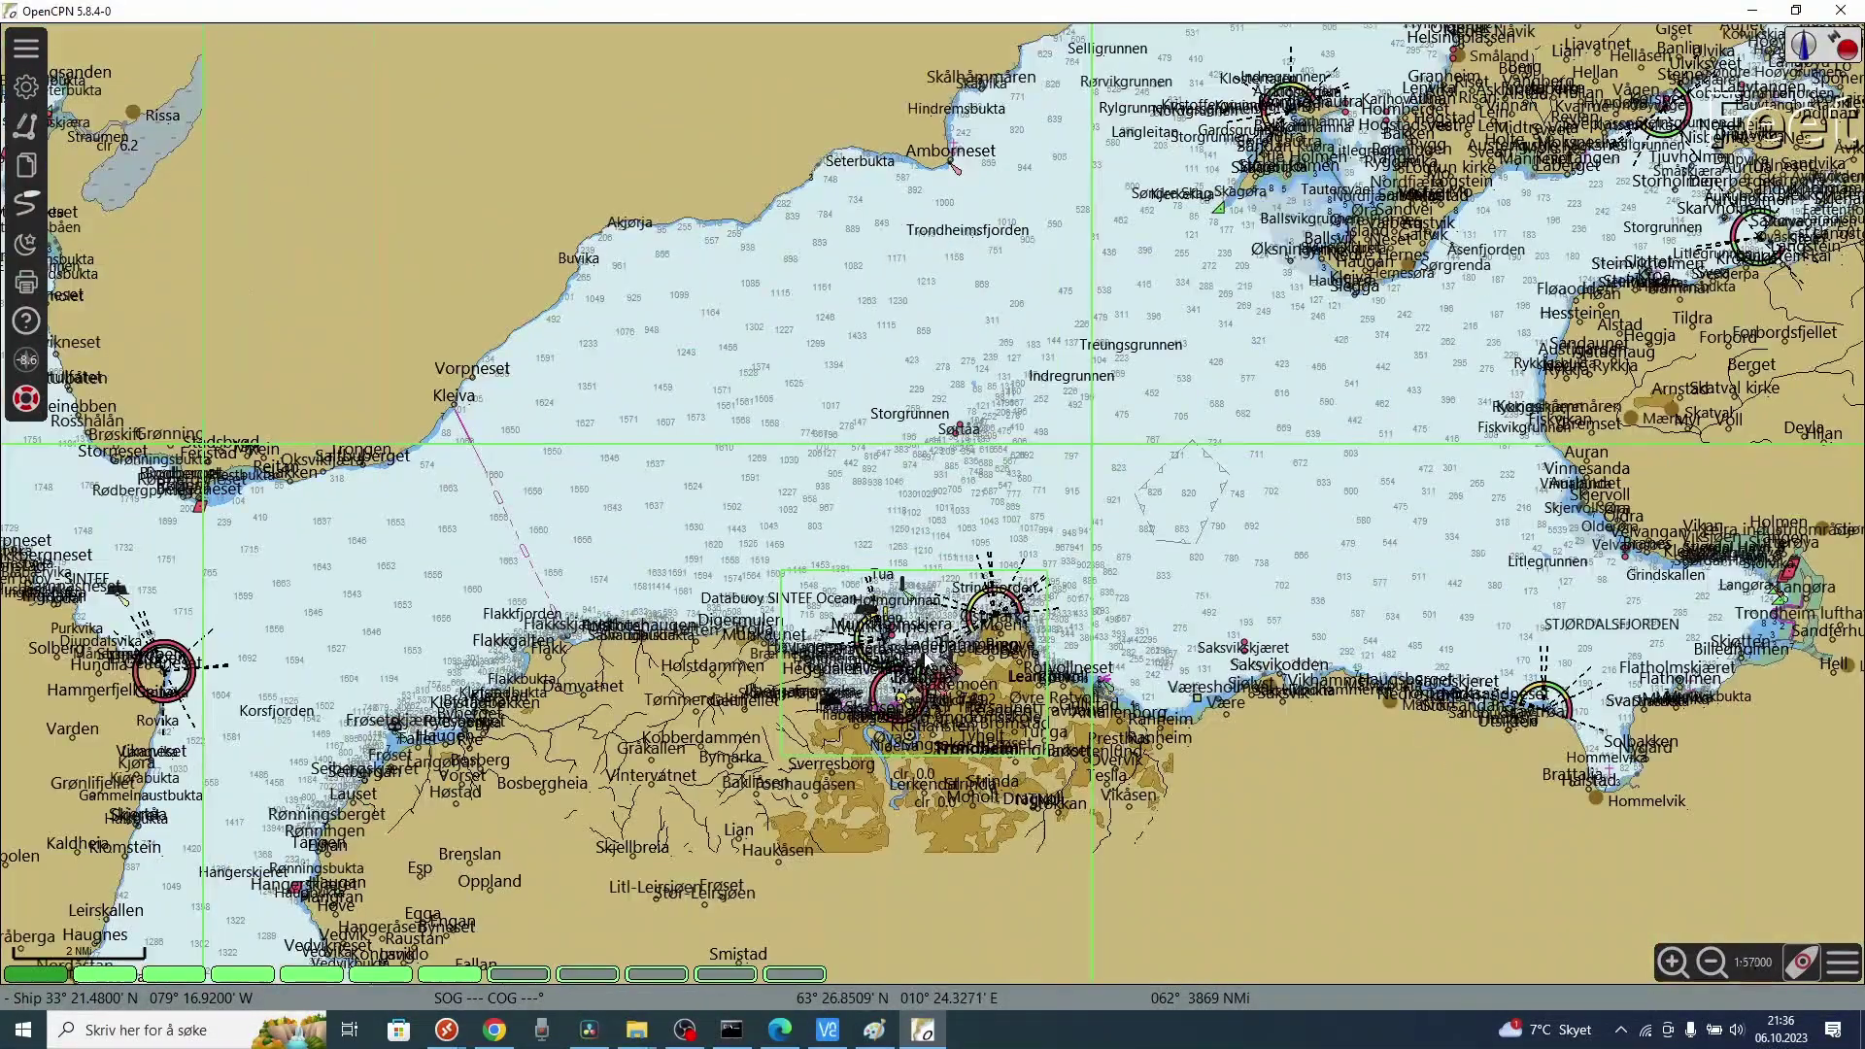
scroll(927, 660, up, 2)
drag(842, 921, 798, 483)
scroll(798, 481, up, 3)
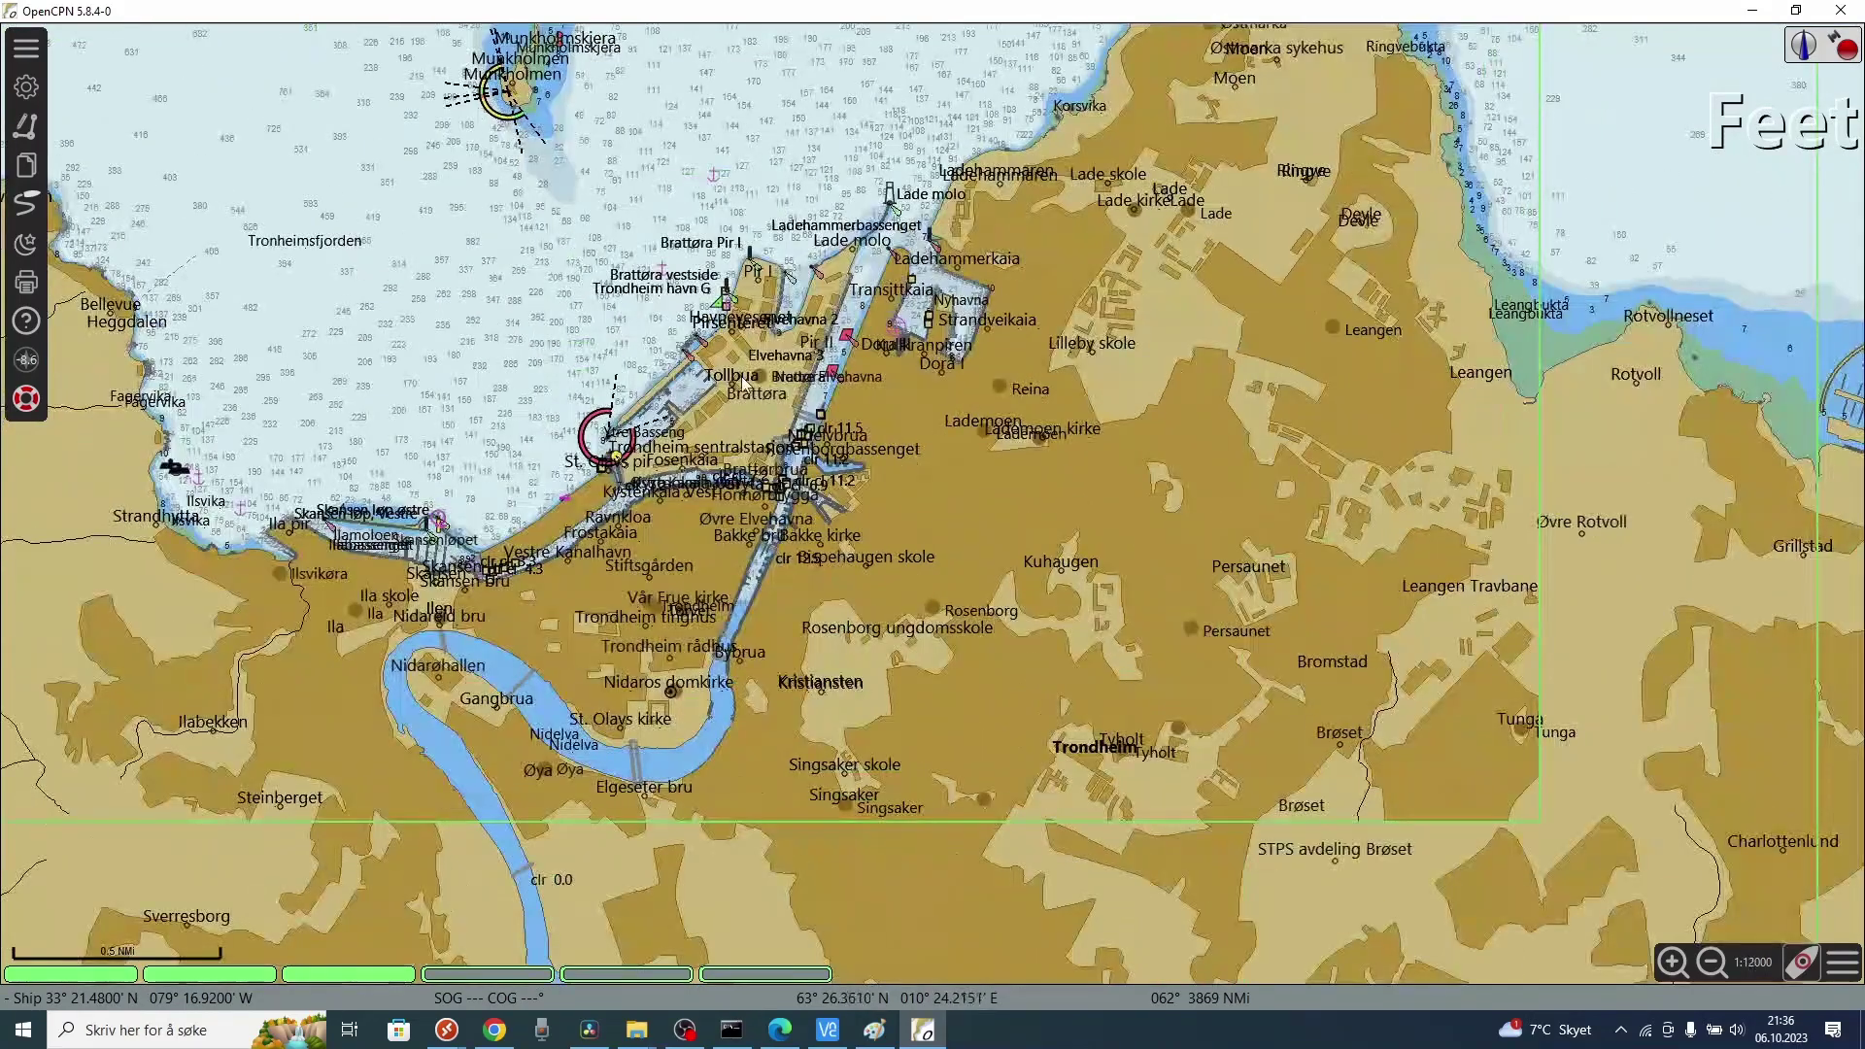
drag(604, 275, 699, 559)
scroll(626, 284, up, 2)
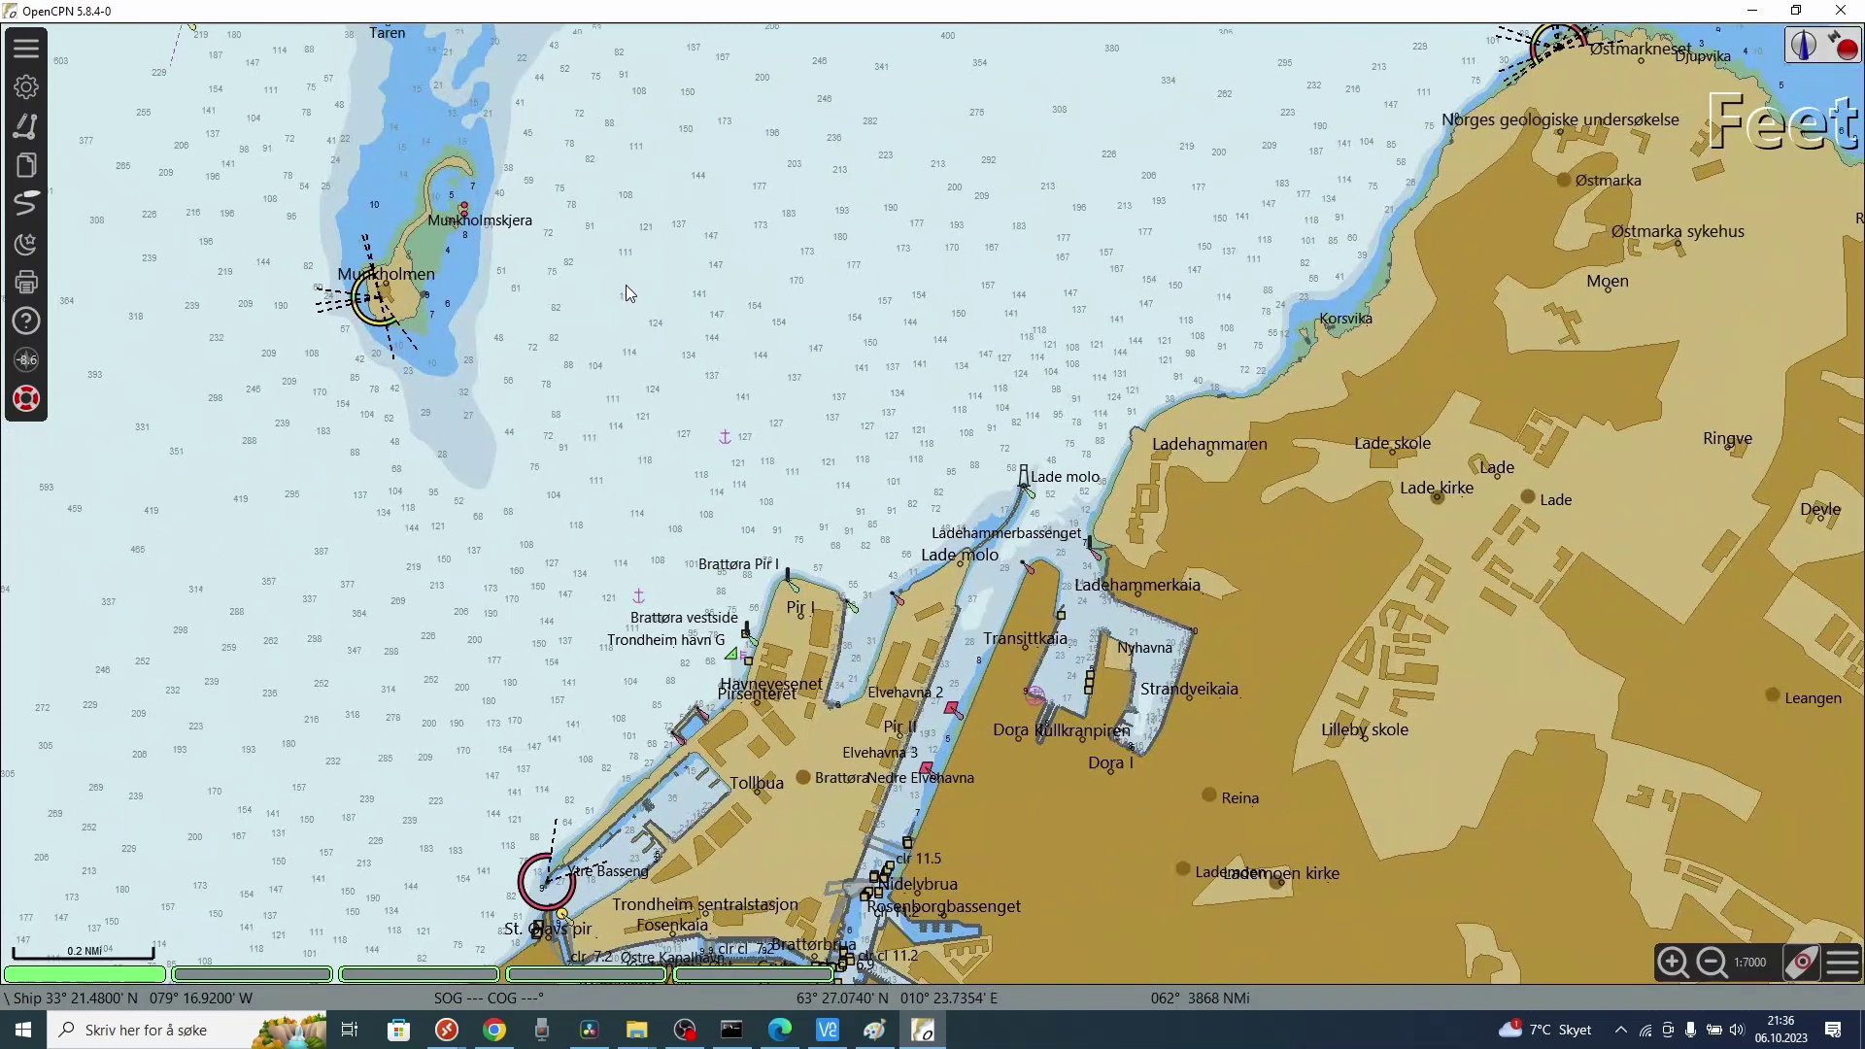
drag(626, 283, 632, 14)
drag(601, 195, 922, 299)
Reposition around Munkholmen, Holmgrunnan and Lade harbour, then zoom back out to 1:34000.
scroll(919, 297, down, 1)
drag(855, 231, 988, 544)
drag(959, 377, 867, 507)
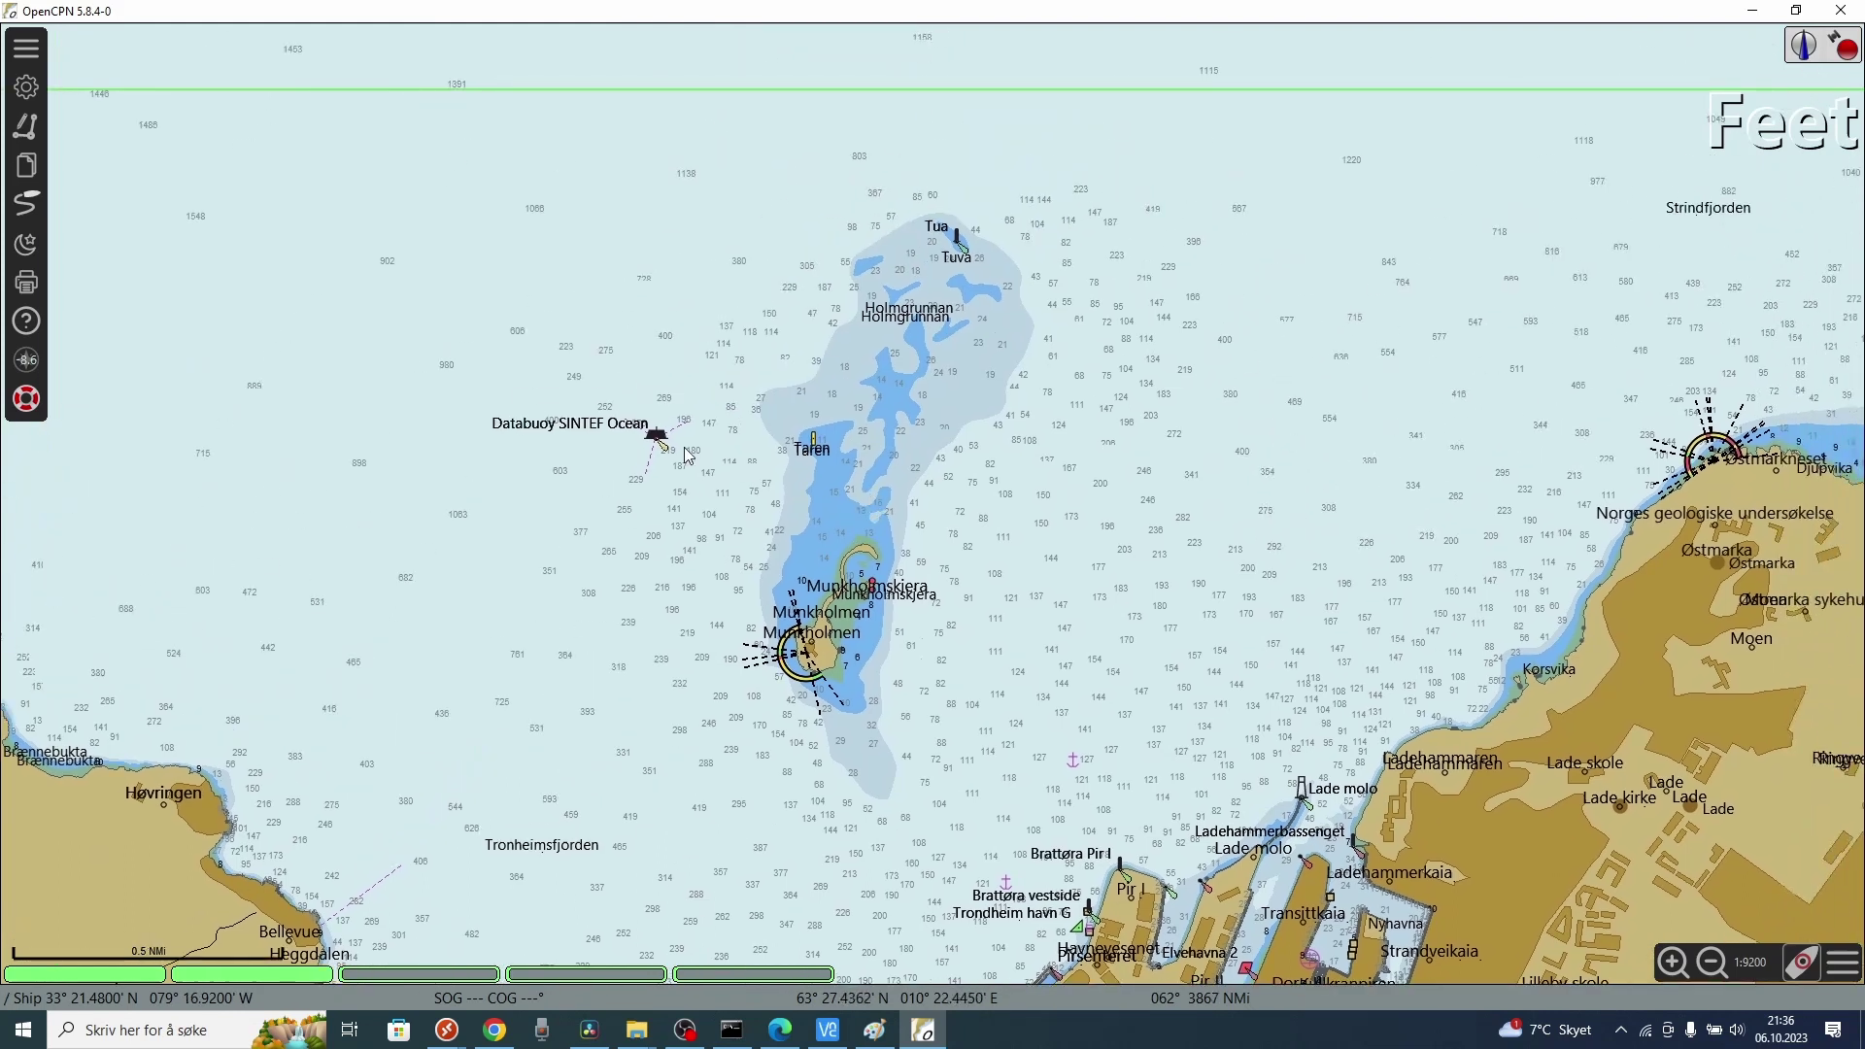
scroll(748, 471, up, 1)
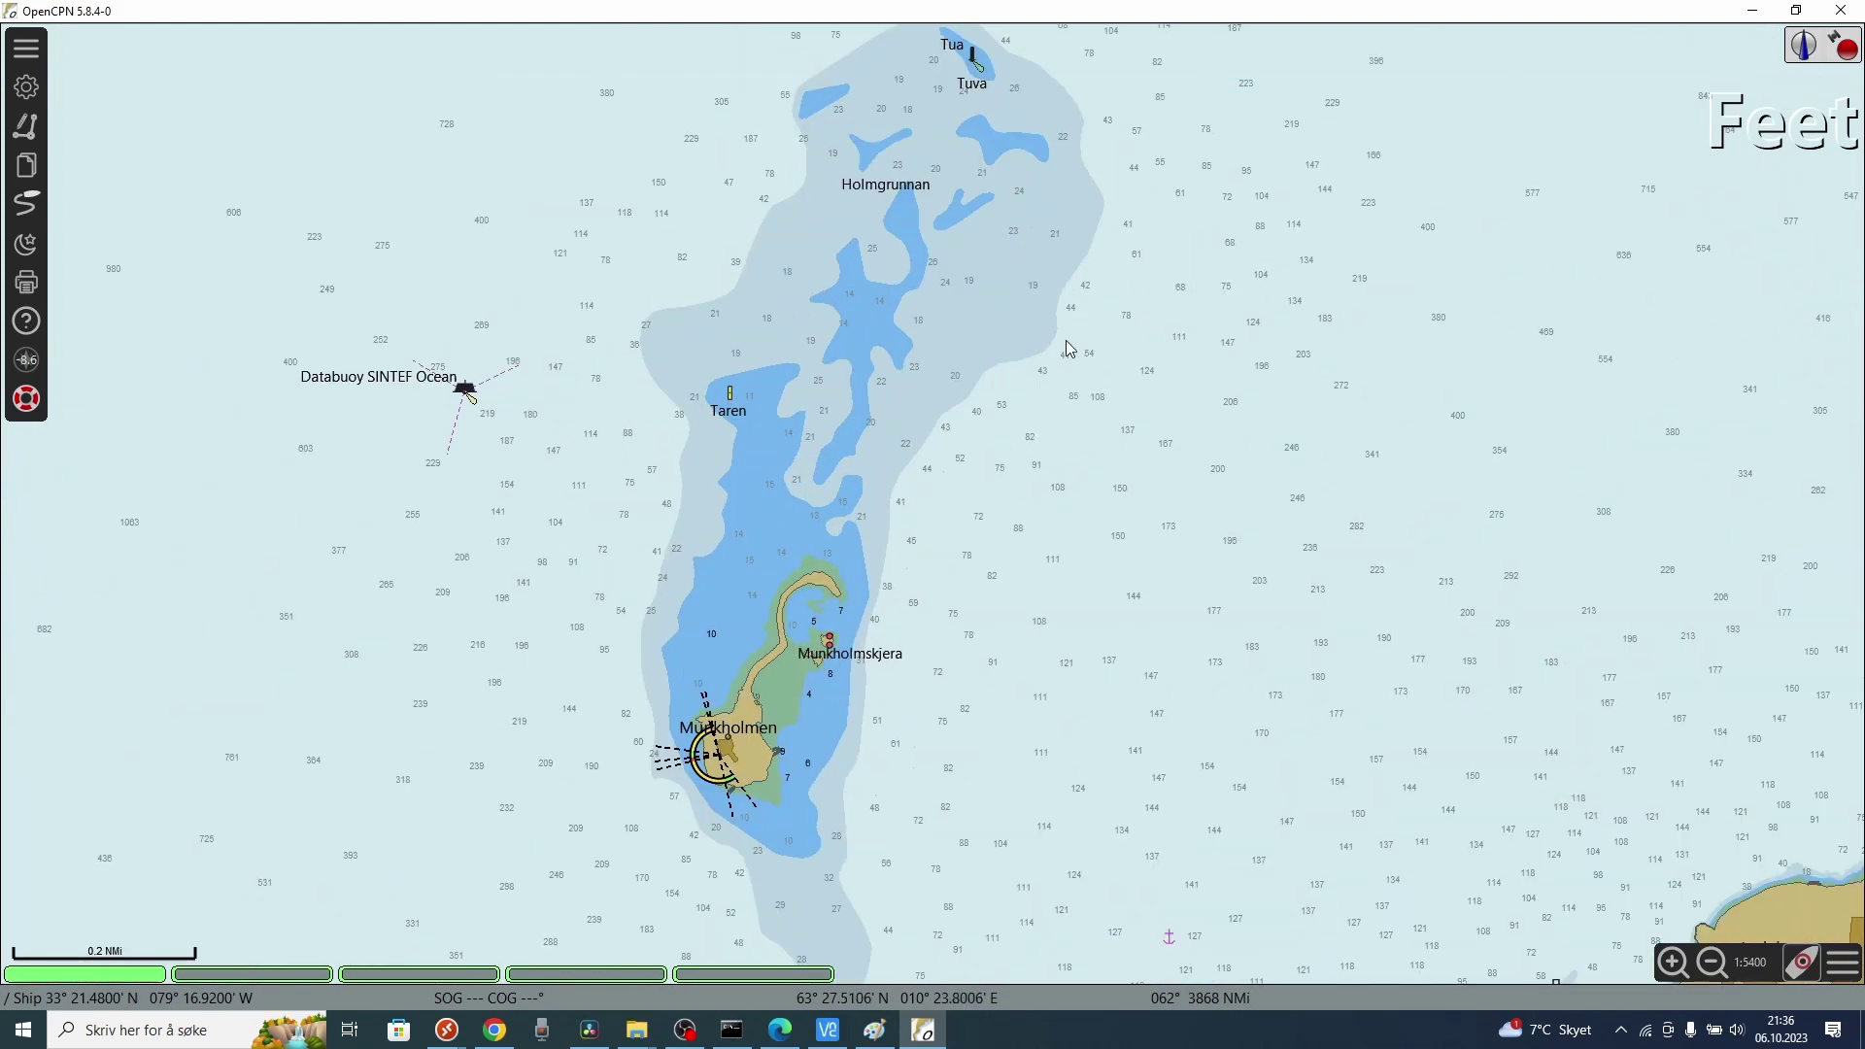
drag(1072, 348, 1023, 209)
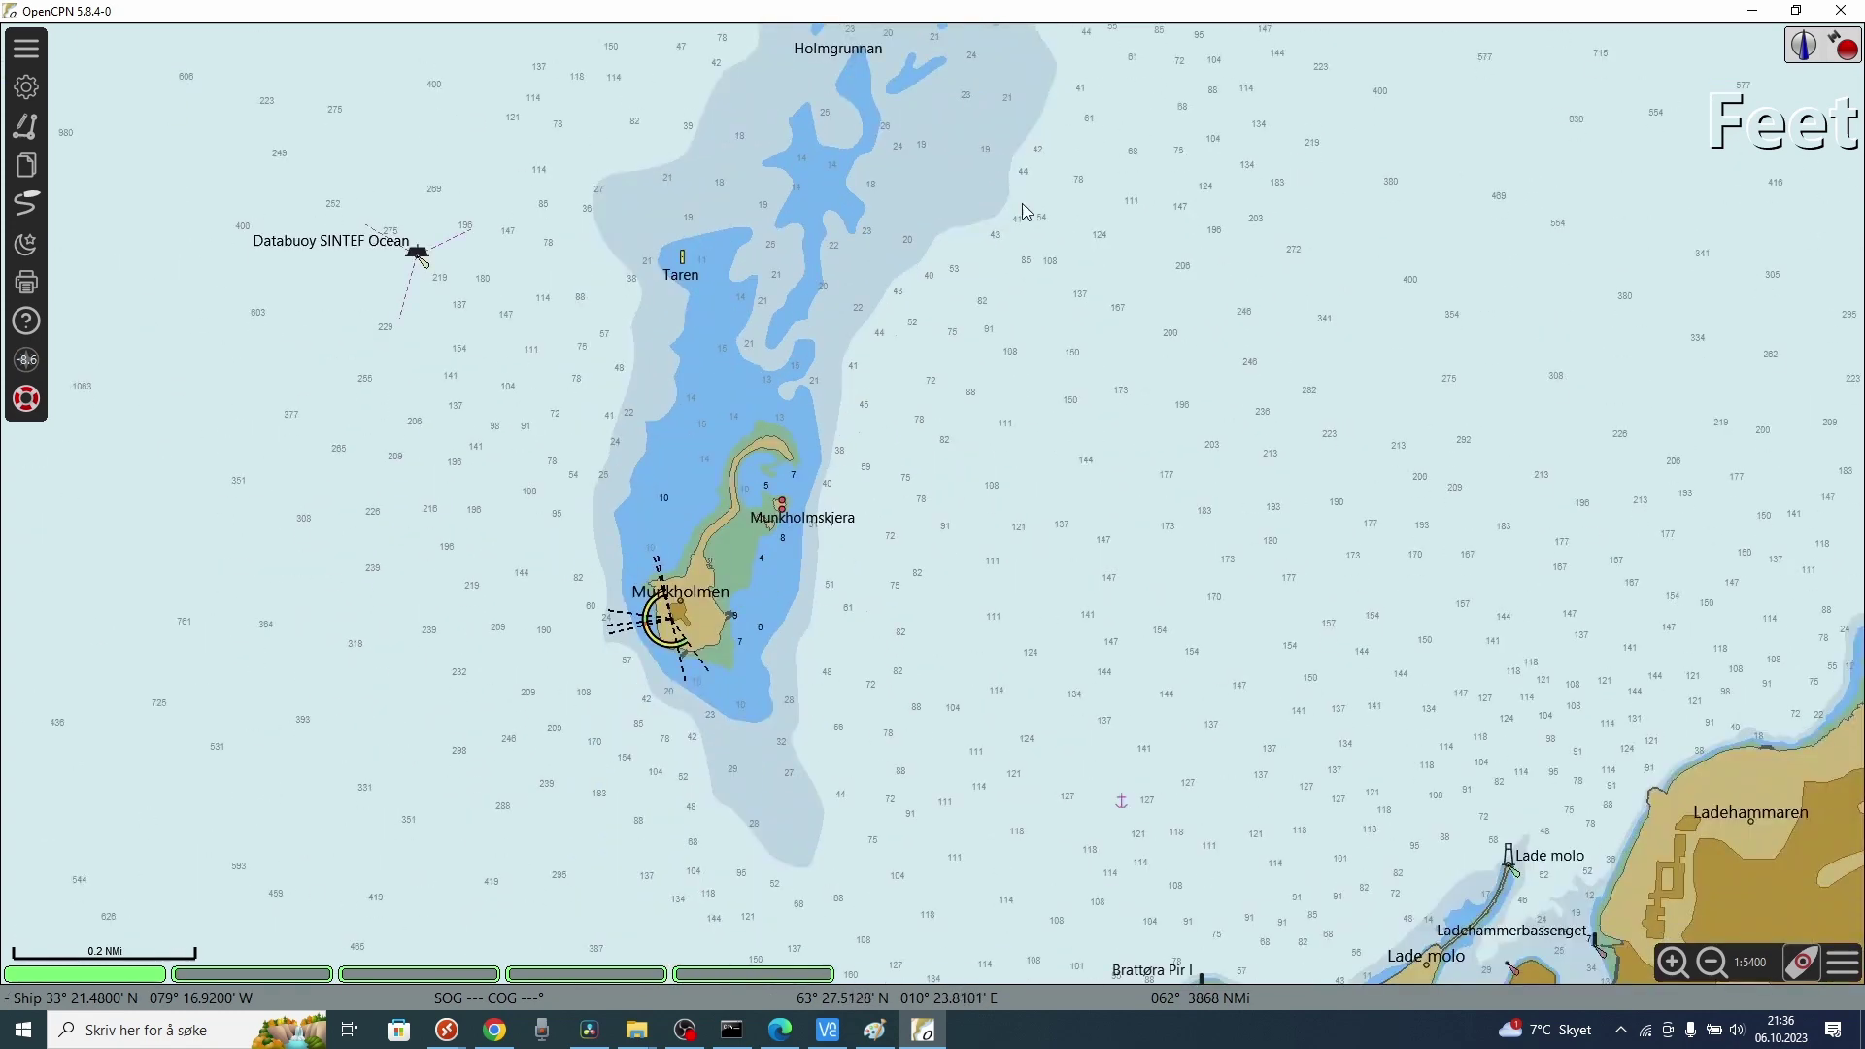
drag(974, 706, 860, 374)
drag(1178, 599, 895, 638)
scroll(895, 638, down, 5)
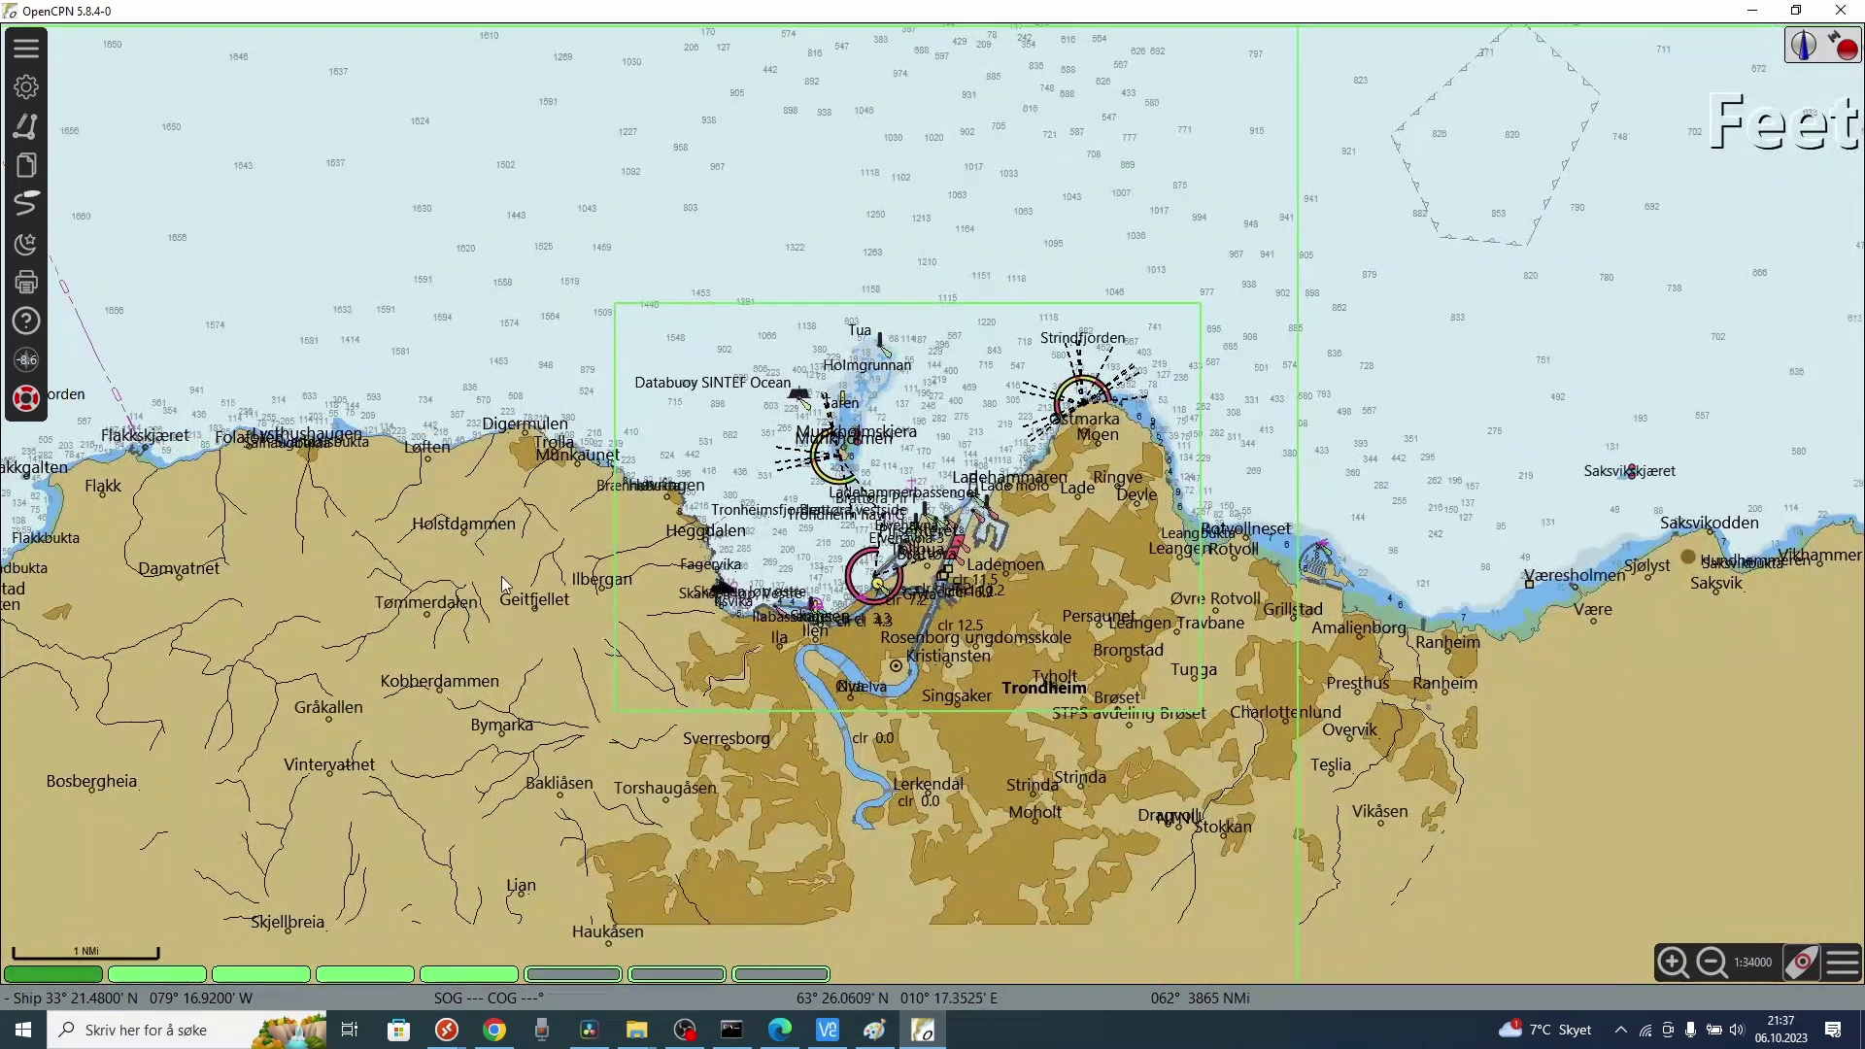
Pan west over Byneset and Buvika, then zoom in on Hangerskjæret to 1:5400.
drag(329, 640, 1148, 261)
drag(666, 738, 797, 279)
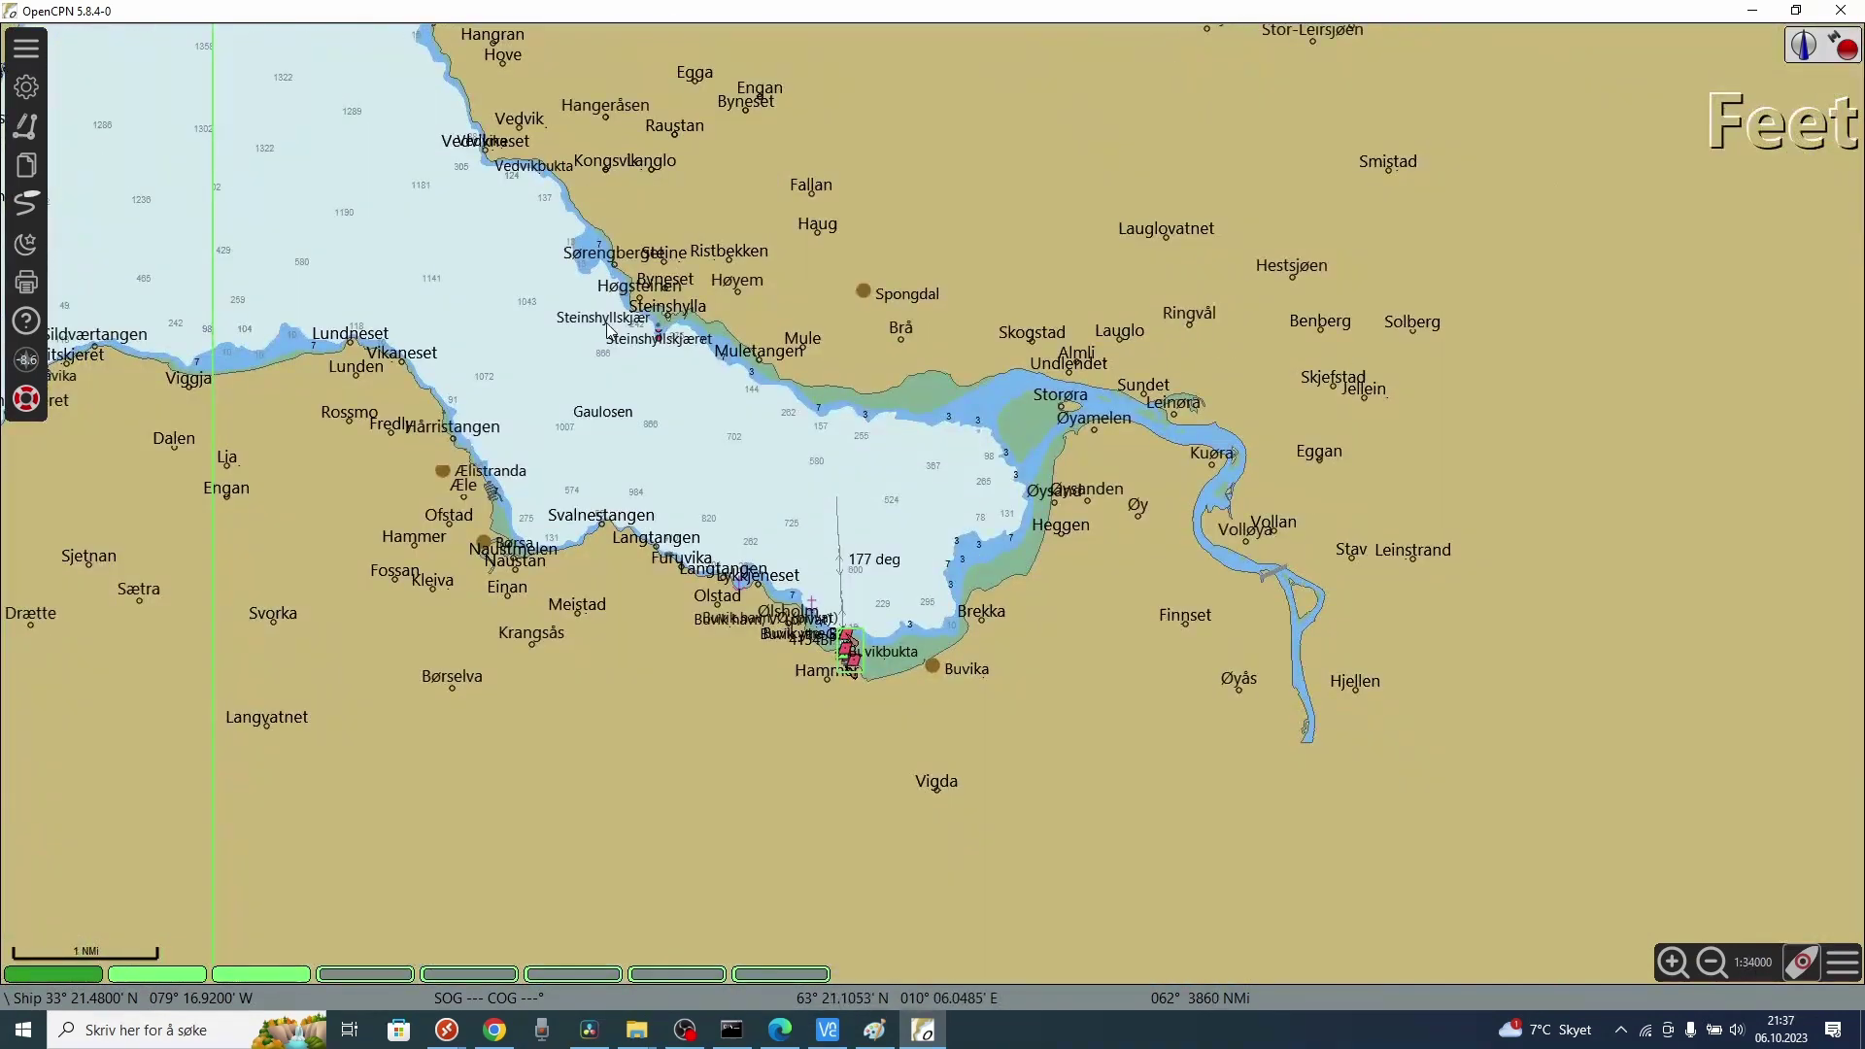
drag(607, 331, 892, 787)
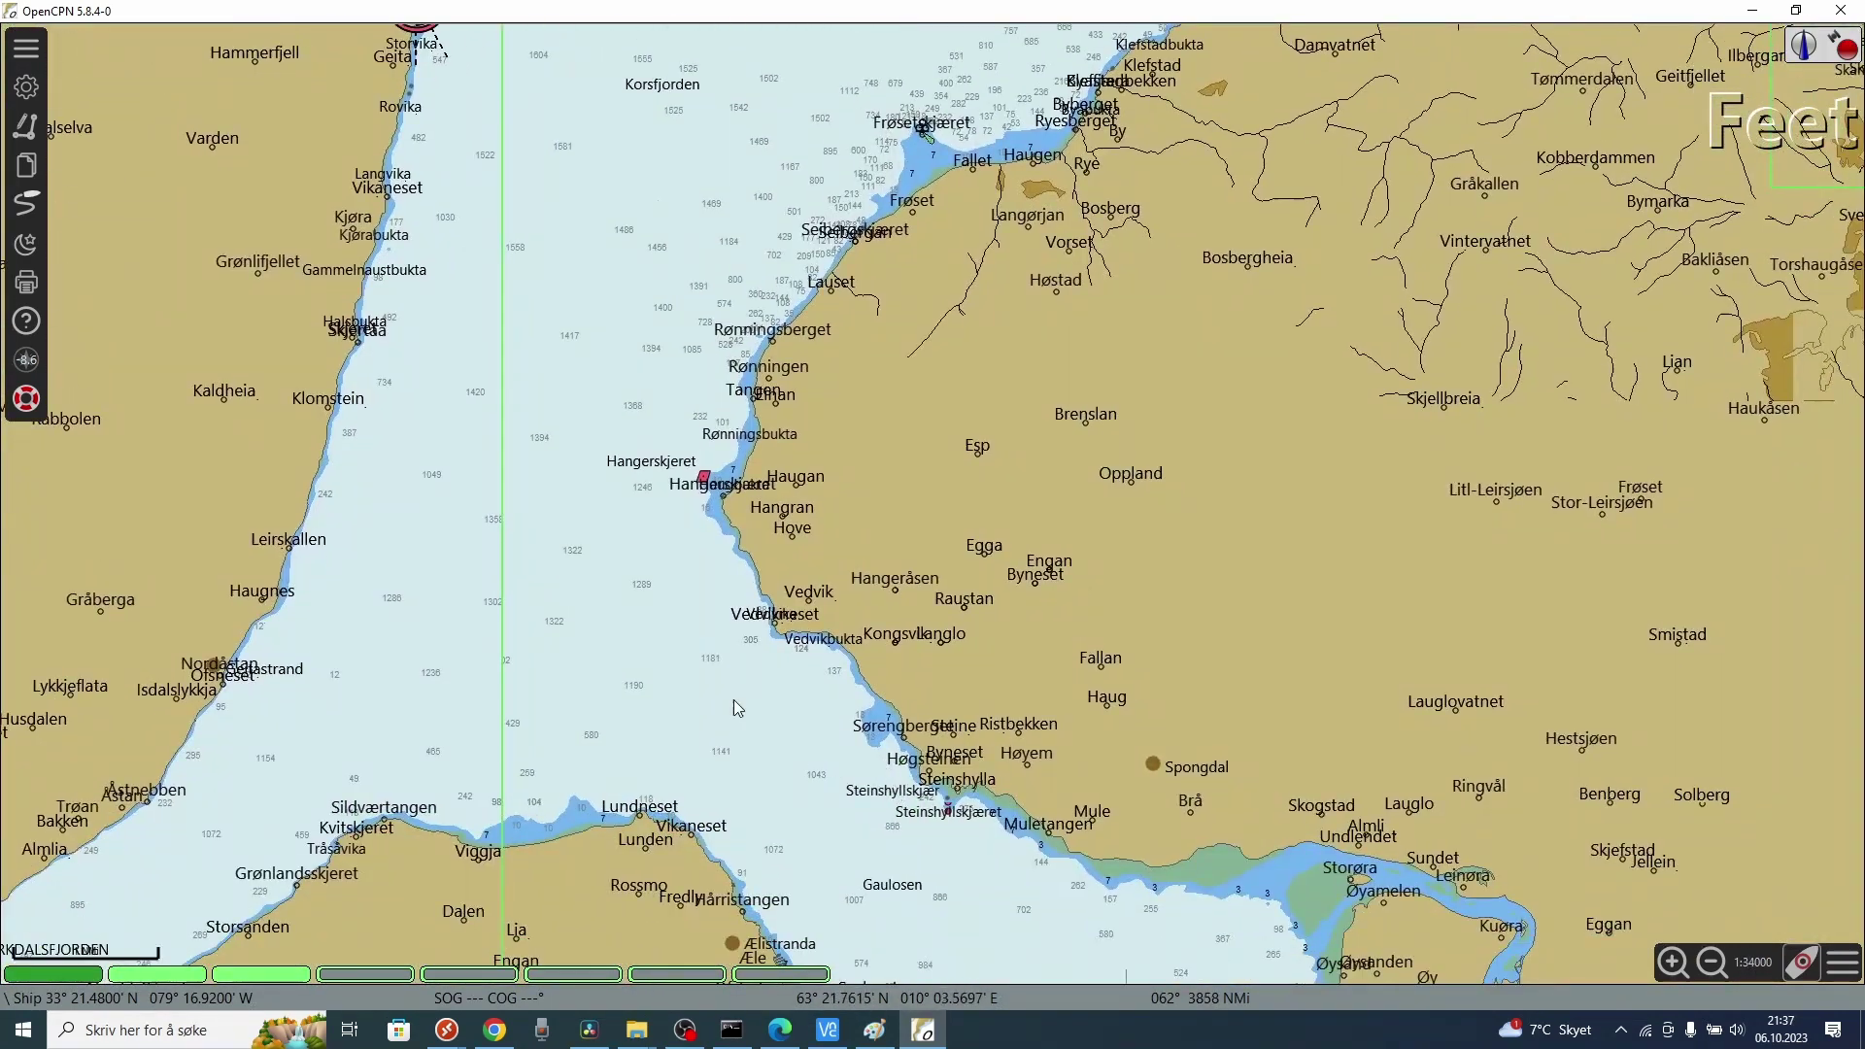
scroll(731, 542, up, 3)
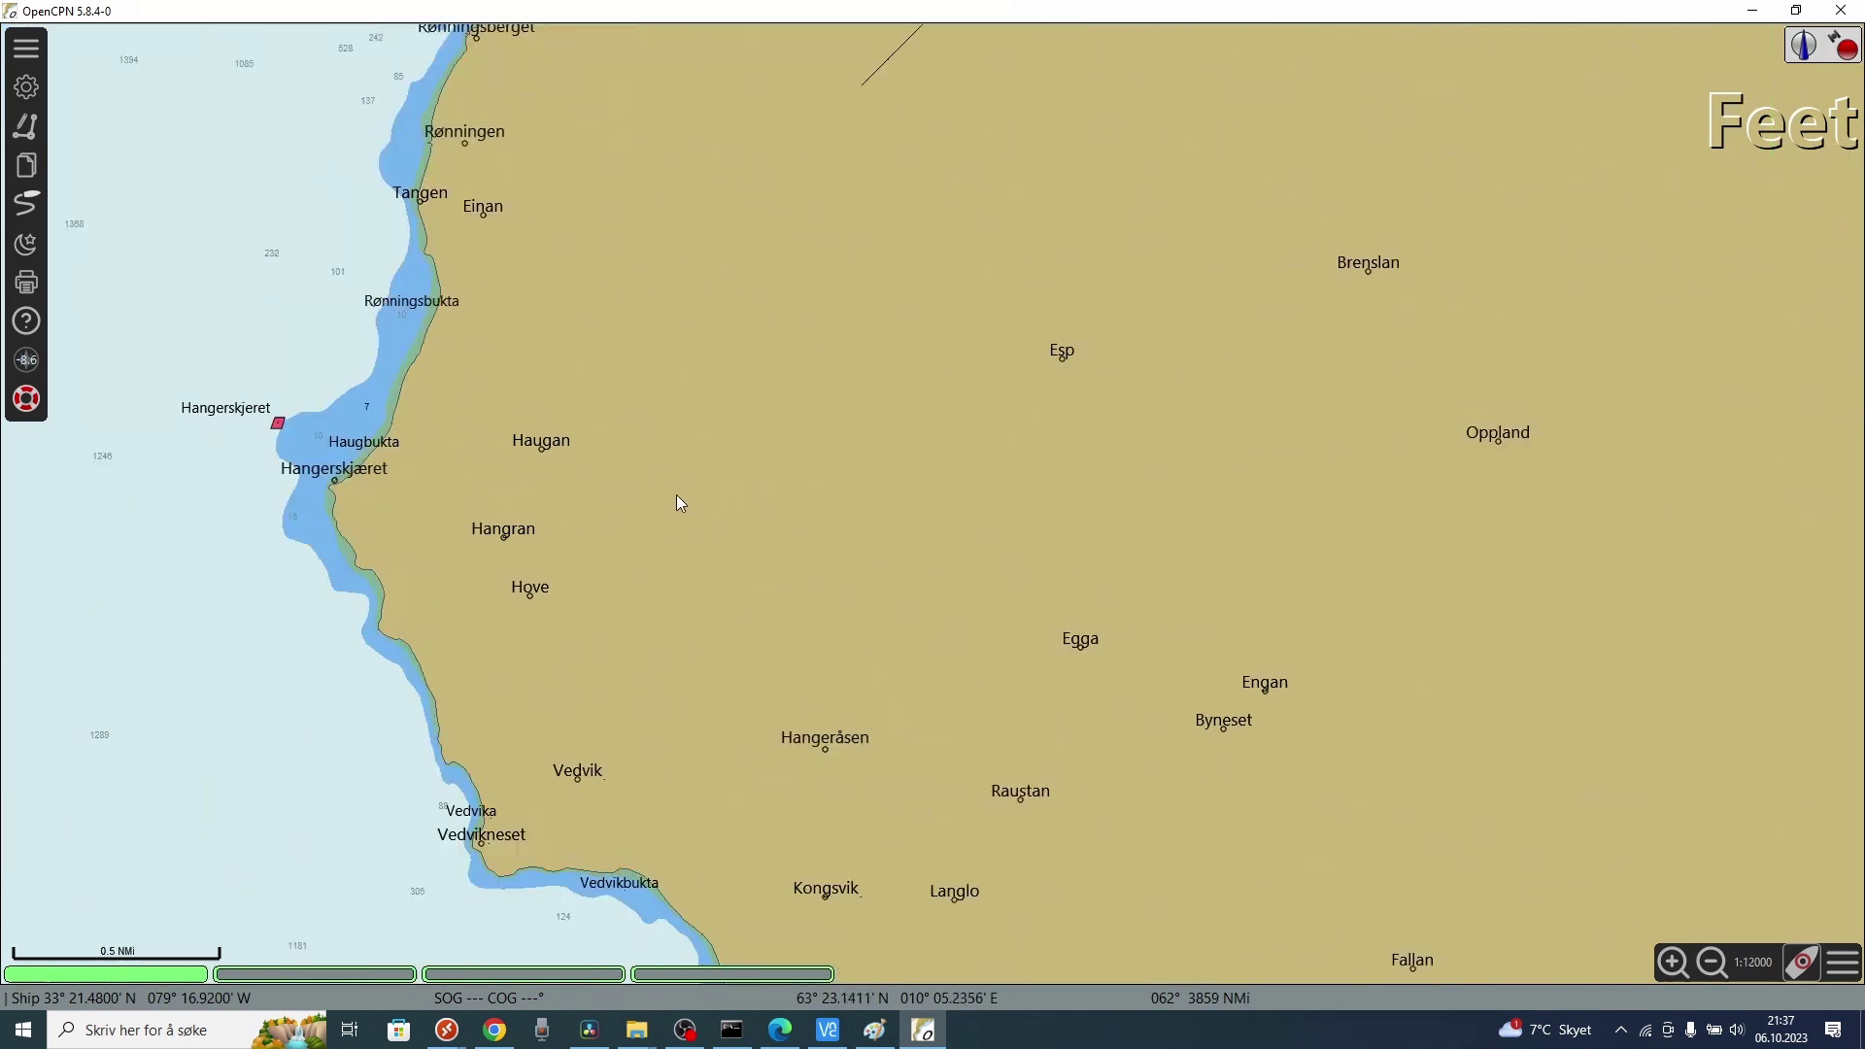
scroll(811, 523, up, 2)
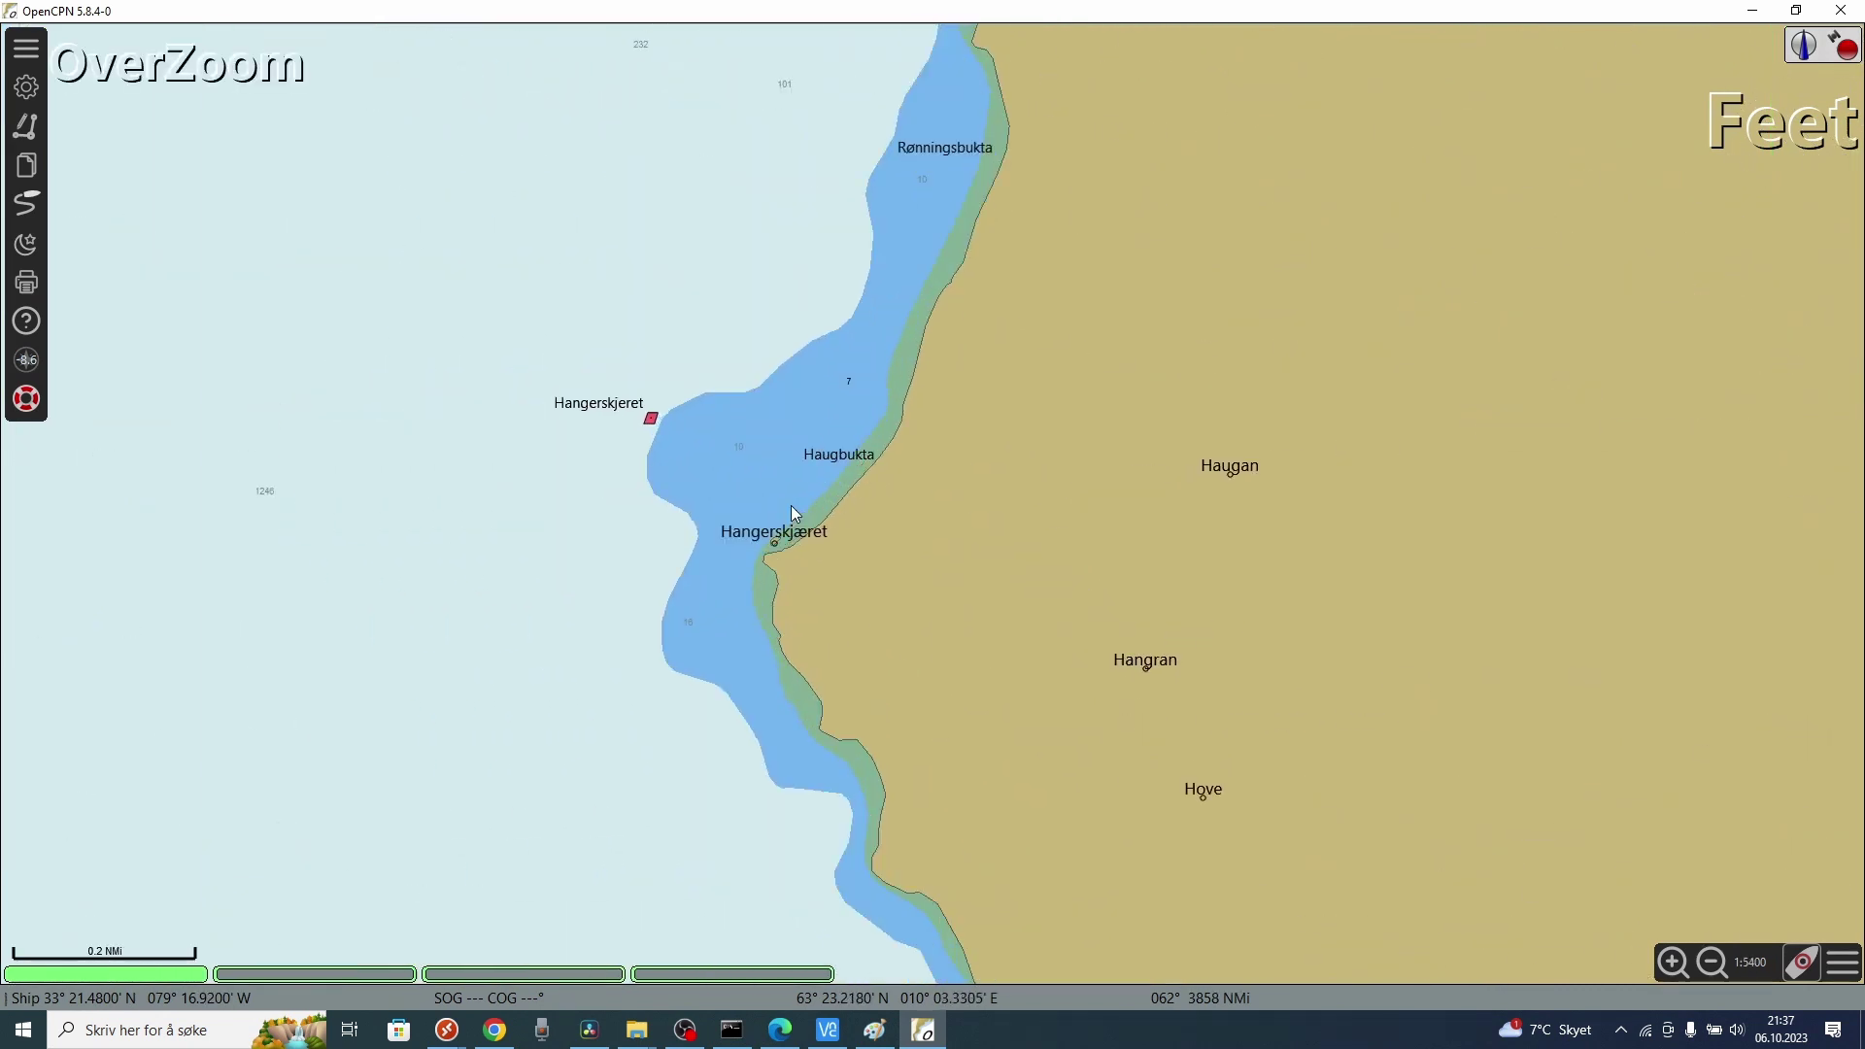